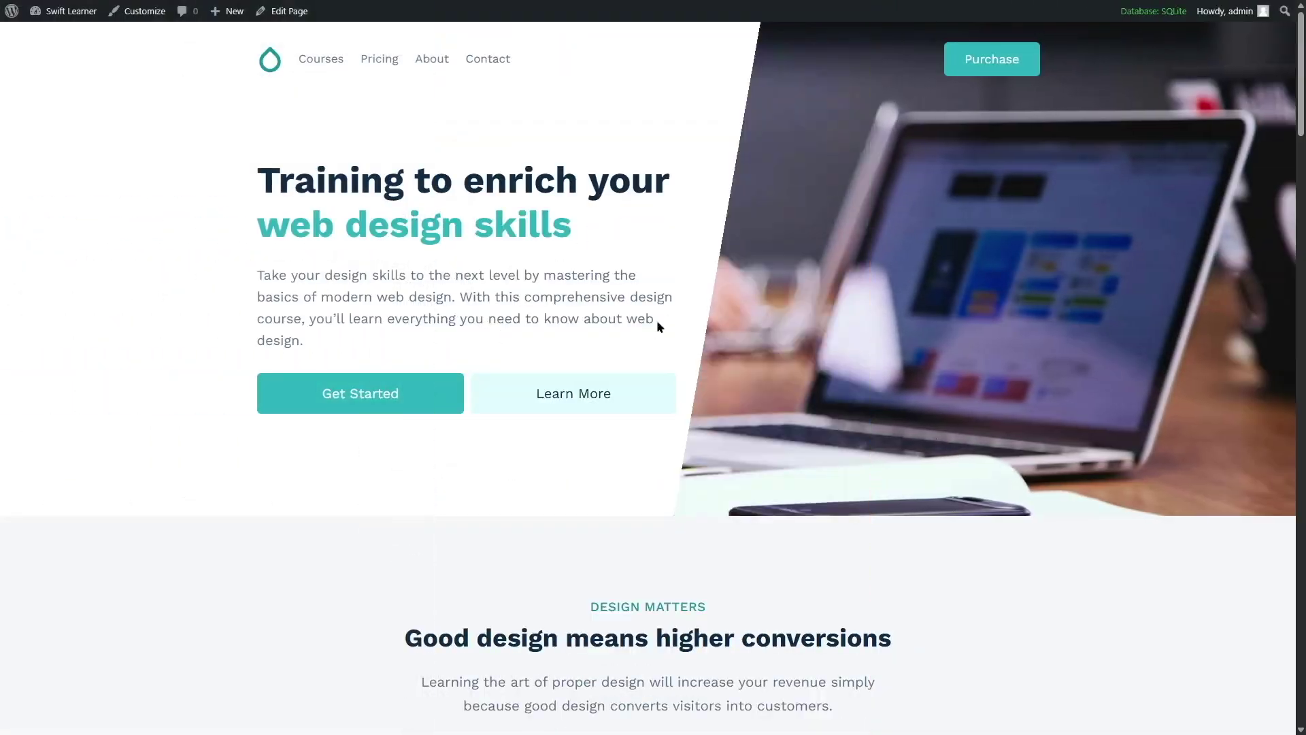
Go from the Swift Learner front page to the admin Dashboard, then LearnDash LMS Reports
mouse_move(63, 12)
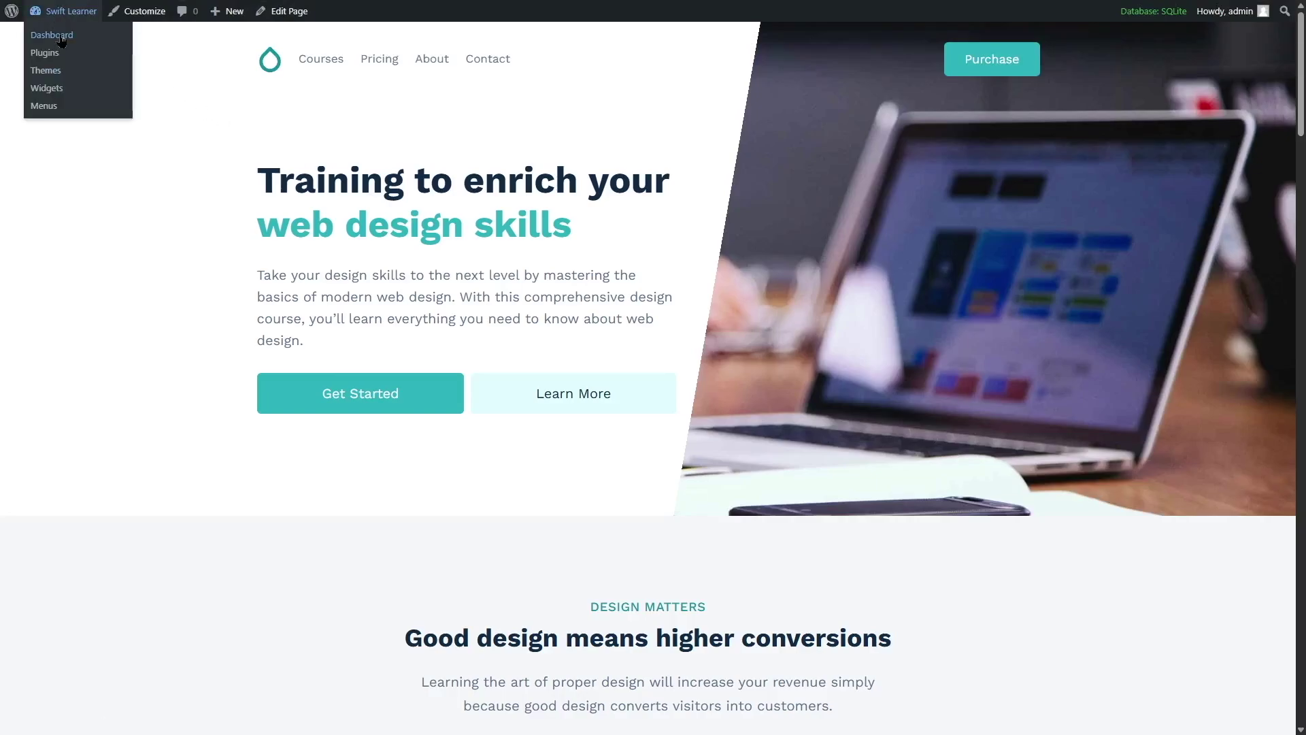
click(52, 34)
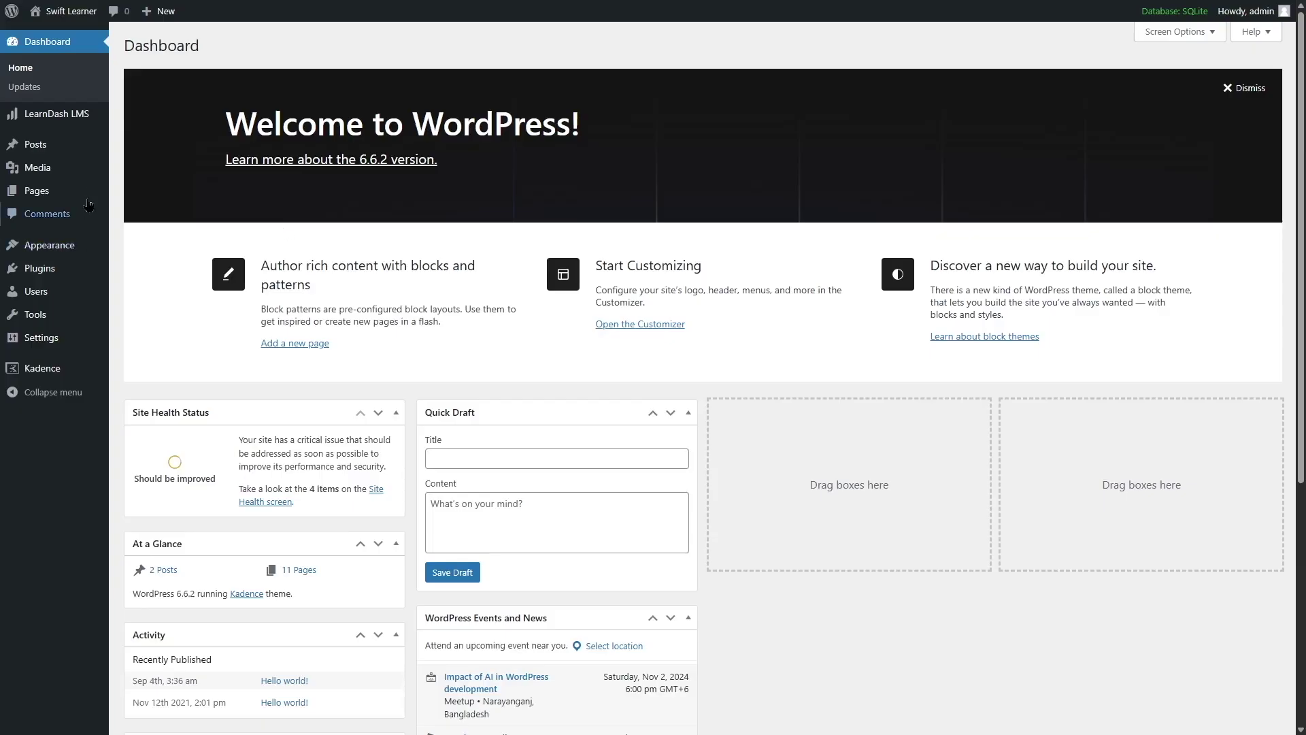
mouse_move(101, 116)
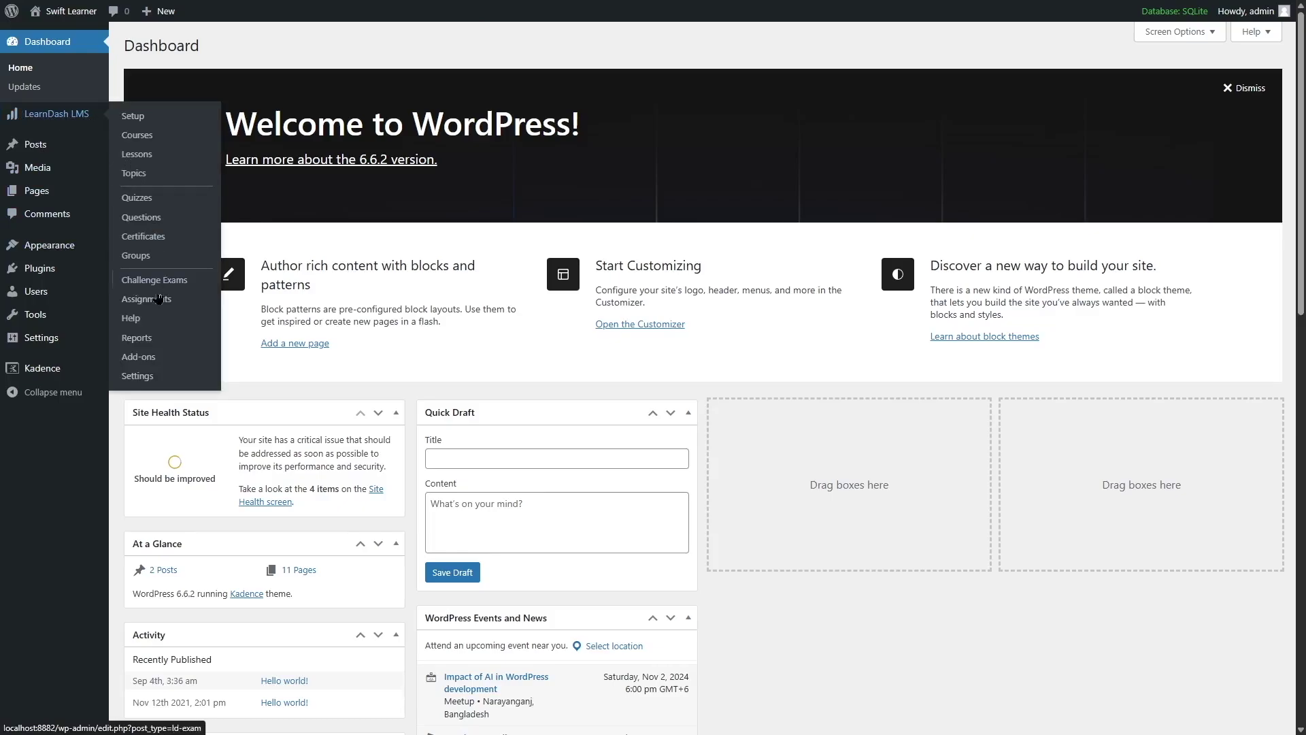
click(153, 340)
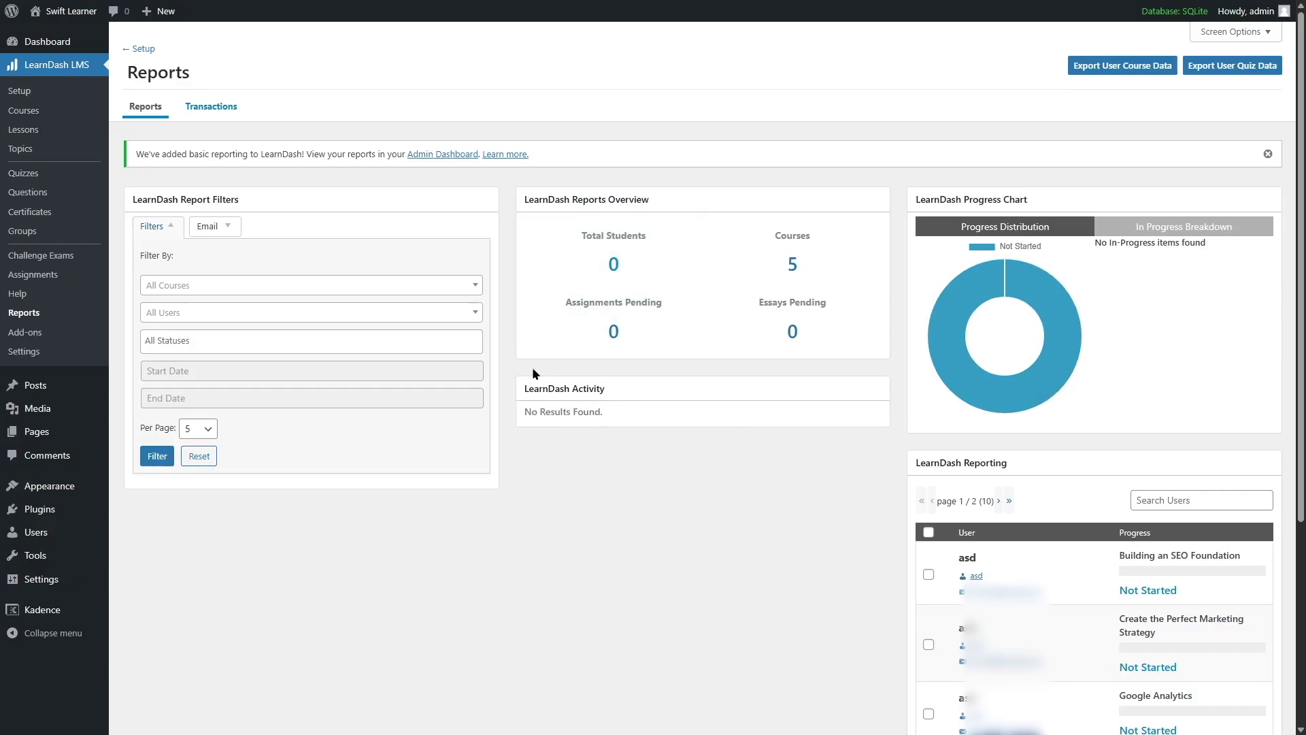
mouse_move(1042, 289)
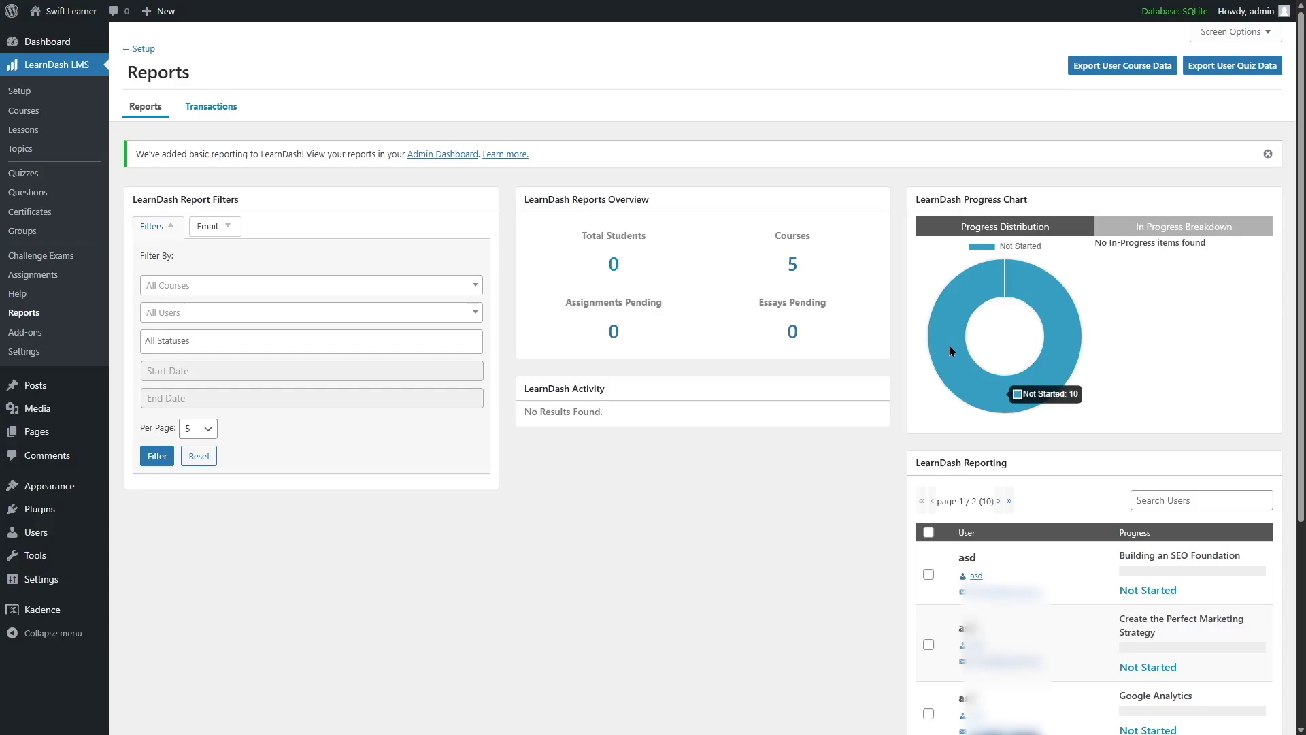
scroll(949, 350, down, 1)
scroll(948, 350, down, 3)
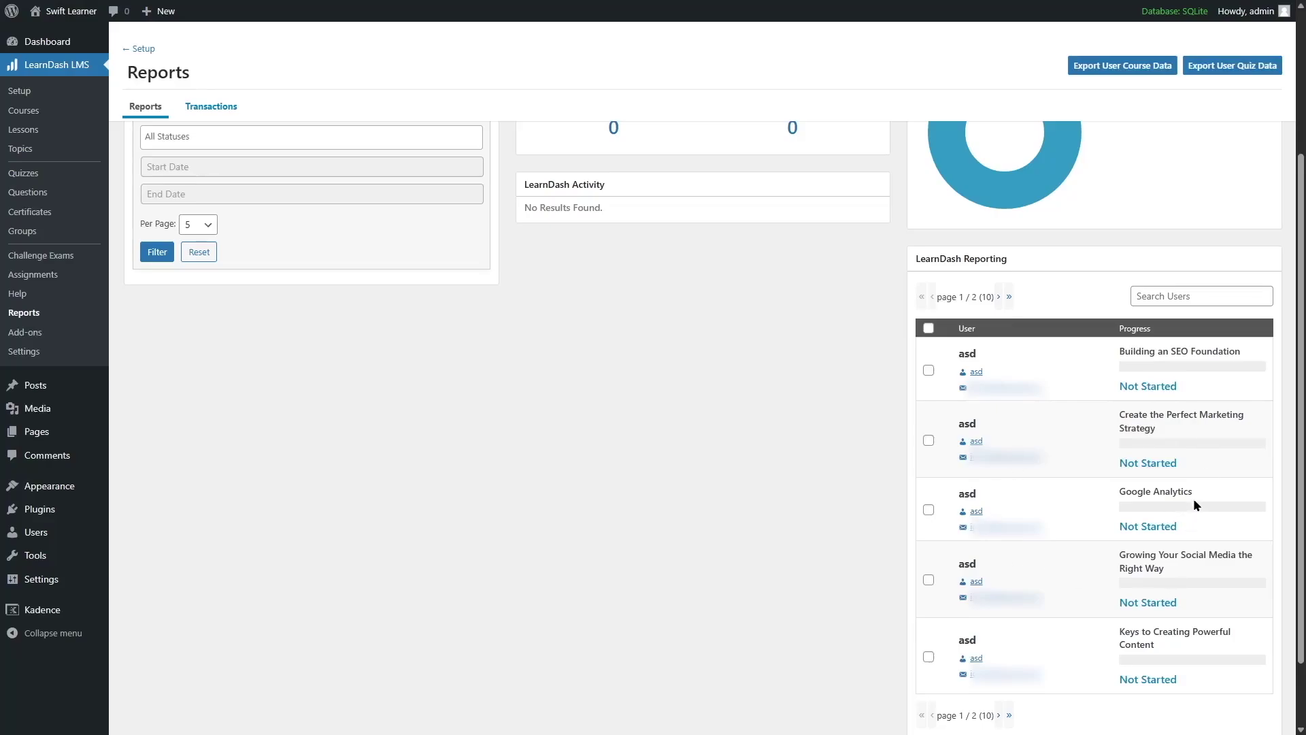
scroll(896, 360, down, 1)
scroll(896, 360, up, 1)
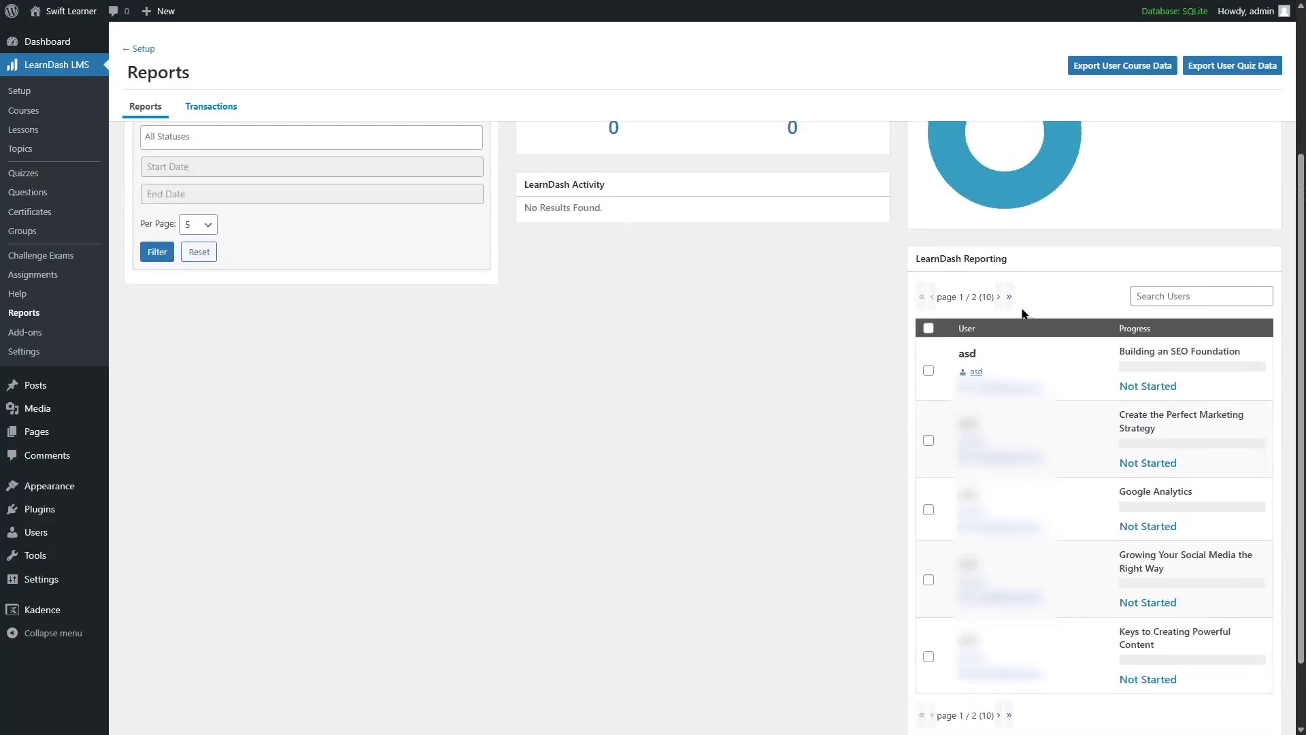
scroll(746, 453, up, 7)
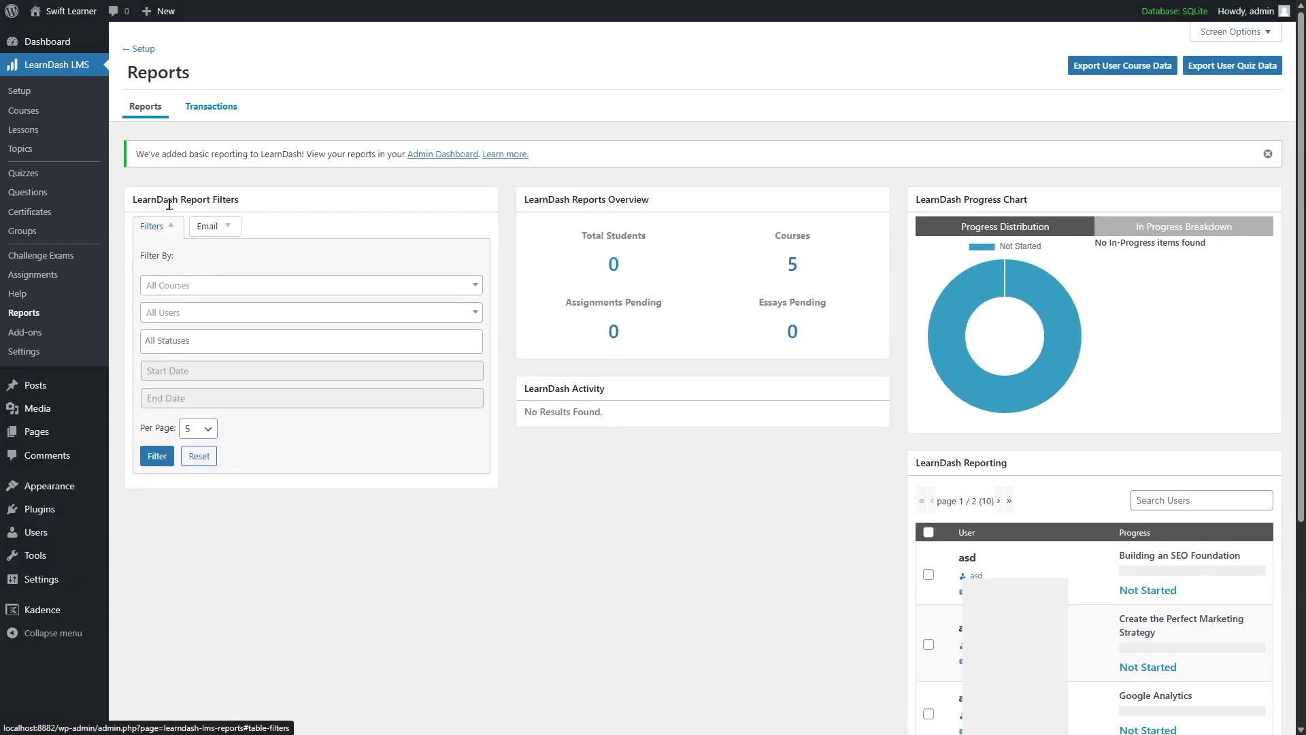
Filter reports to Building an SEO Foundation and check the All Users and All Statuses lists
click(238, 286)
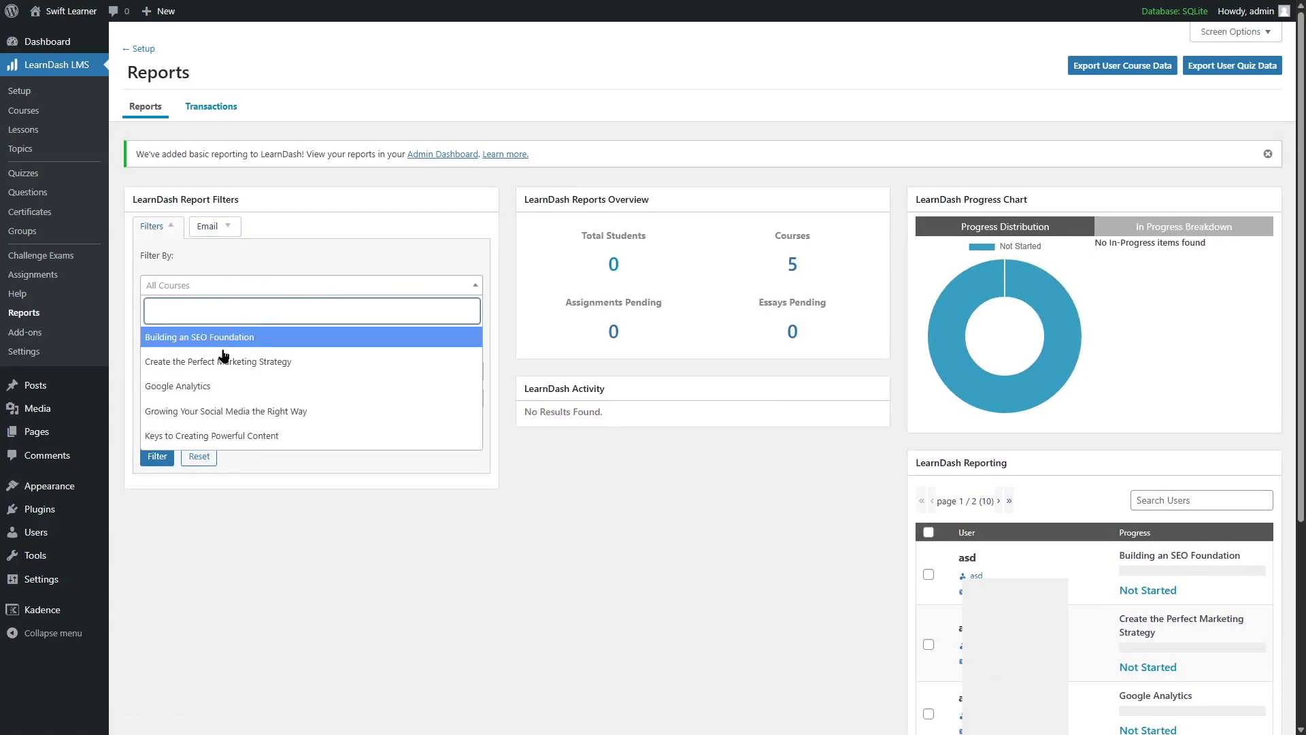
click(182, 338)
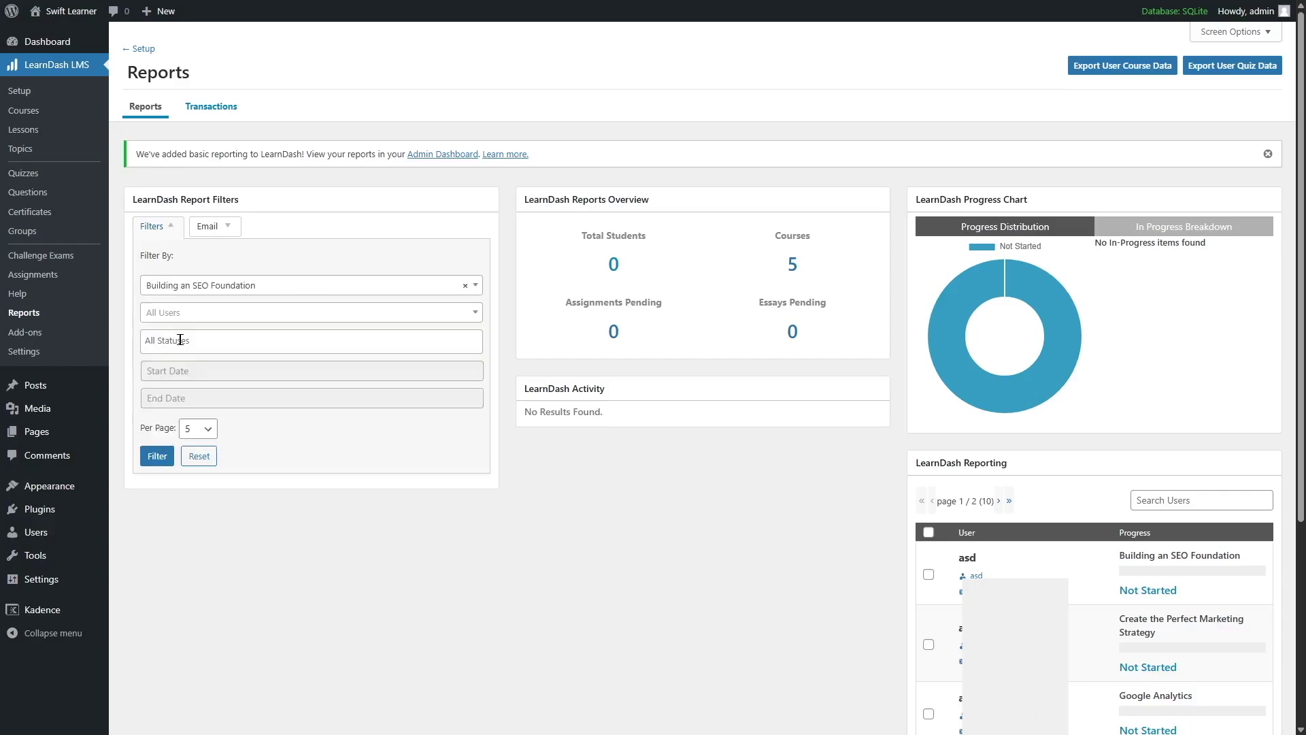
click(223, 320)
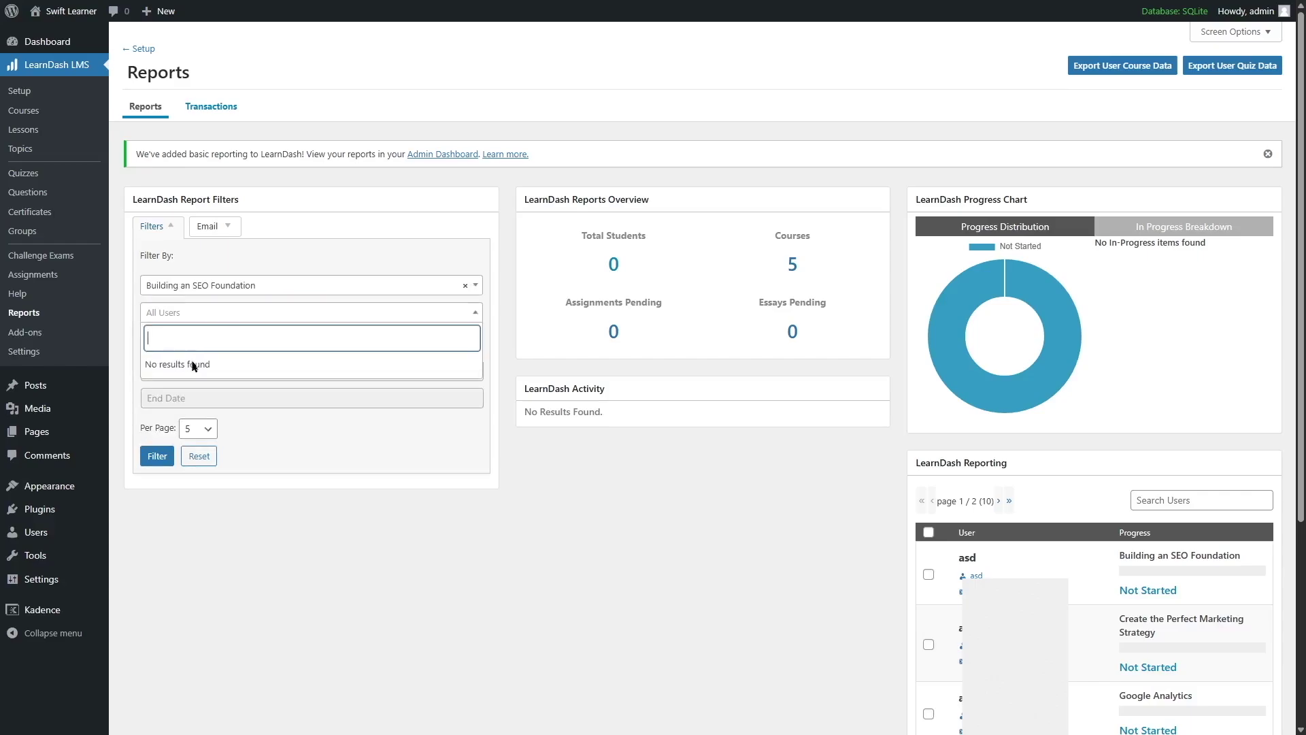
click(343, 476)
click(231, 340)
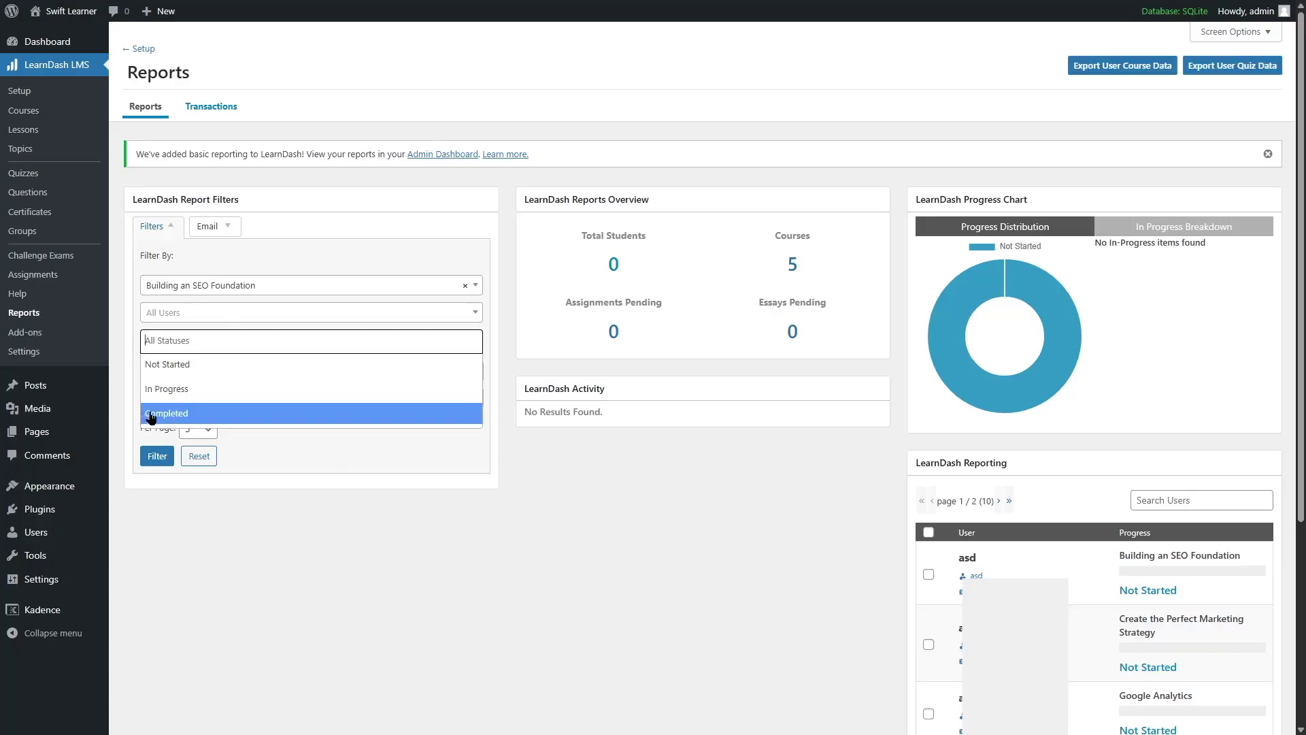
click(311, 453)
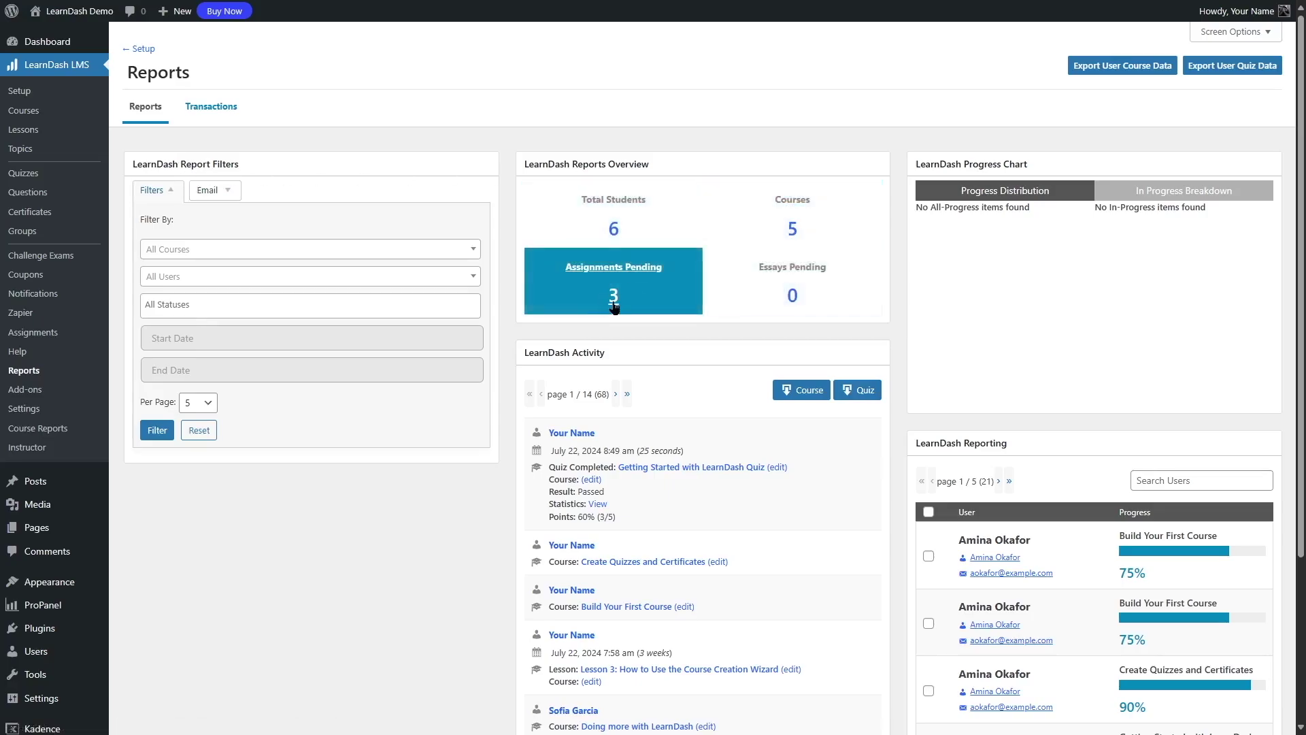
Advance the LearnDash Reporting table two pages to page 3 / 5
scroll(614, 306, down, 2)
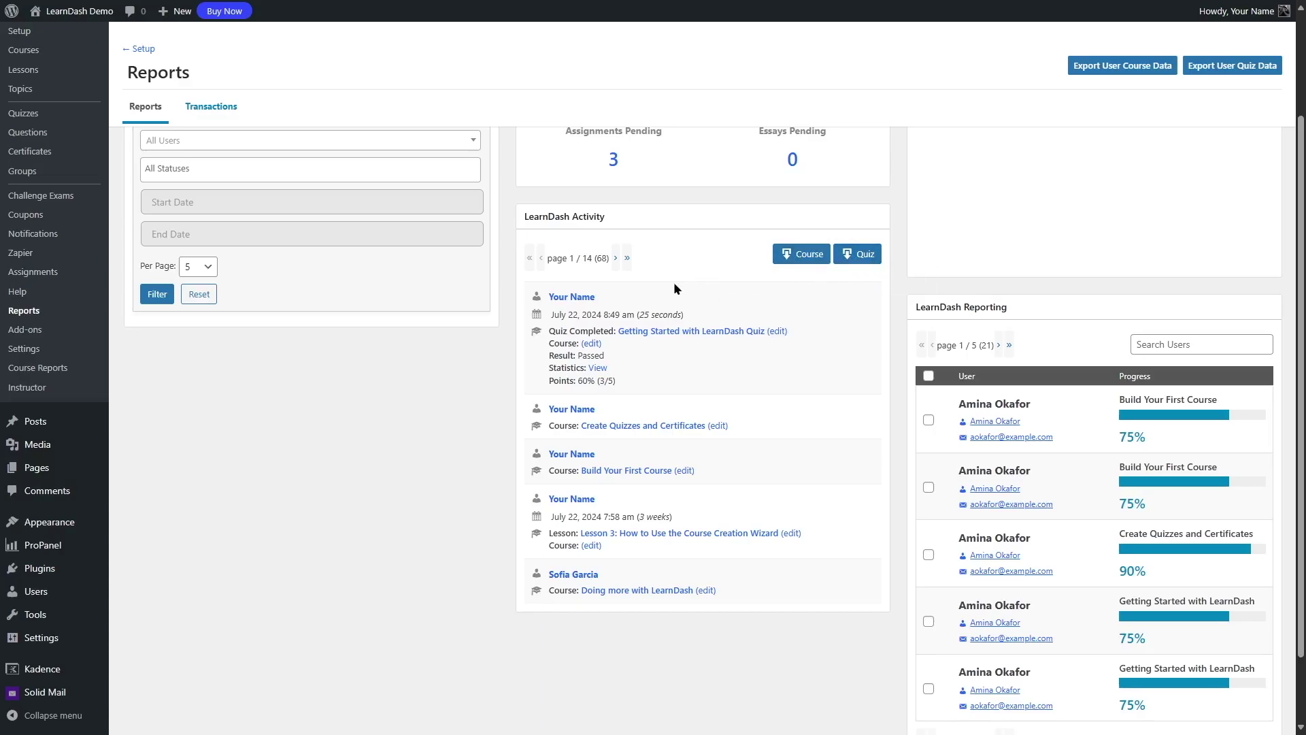
scroll(674, 281, down, 1)
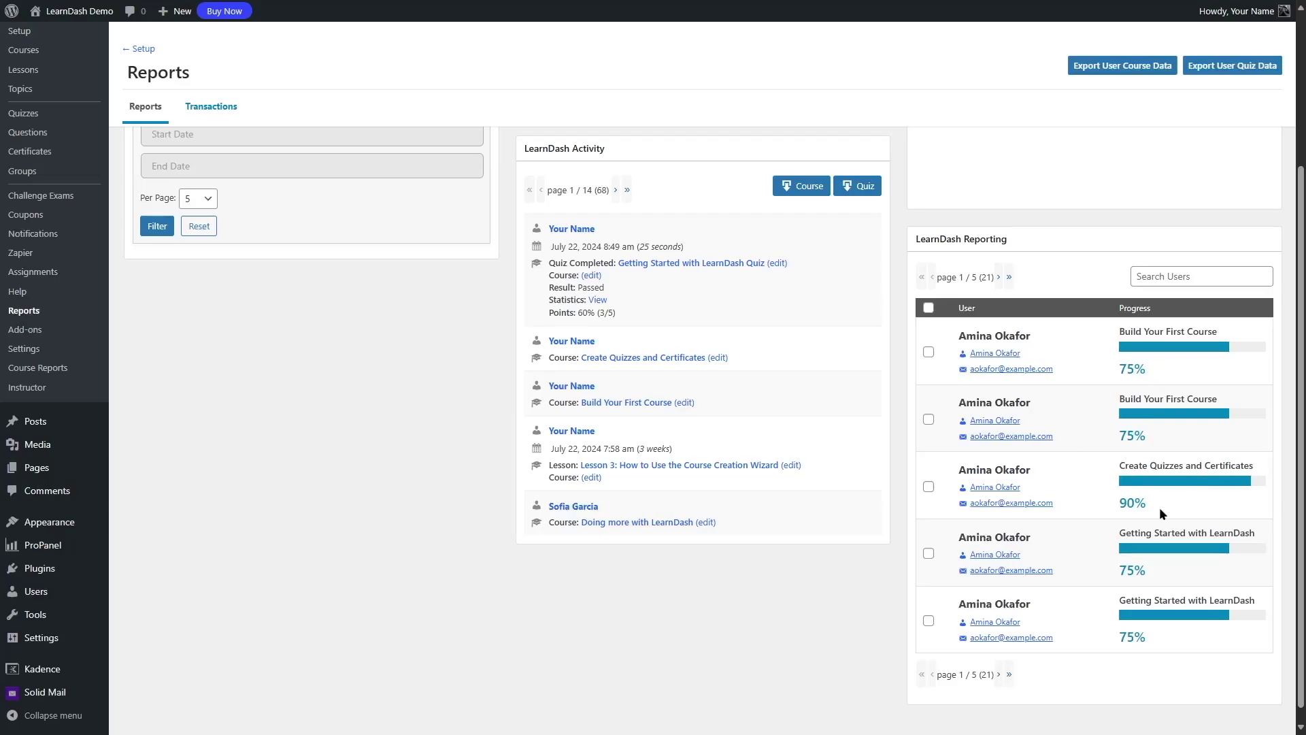
click(1000, 676)
click(1000, 675)
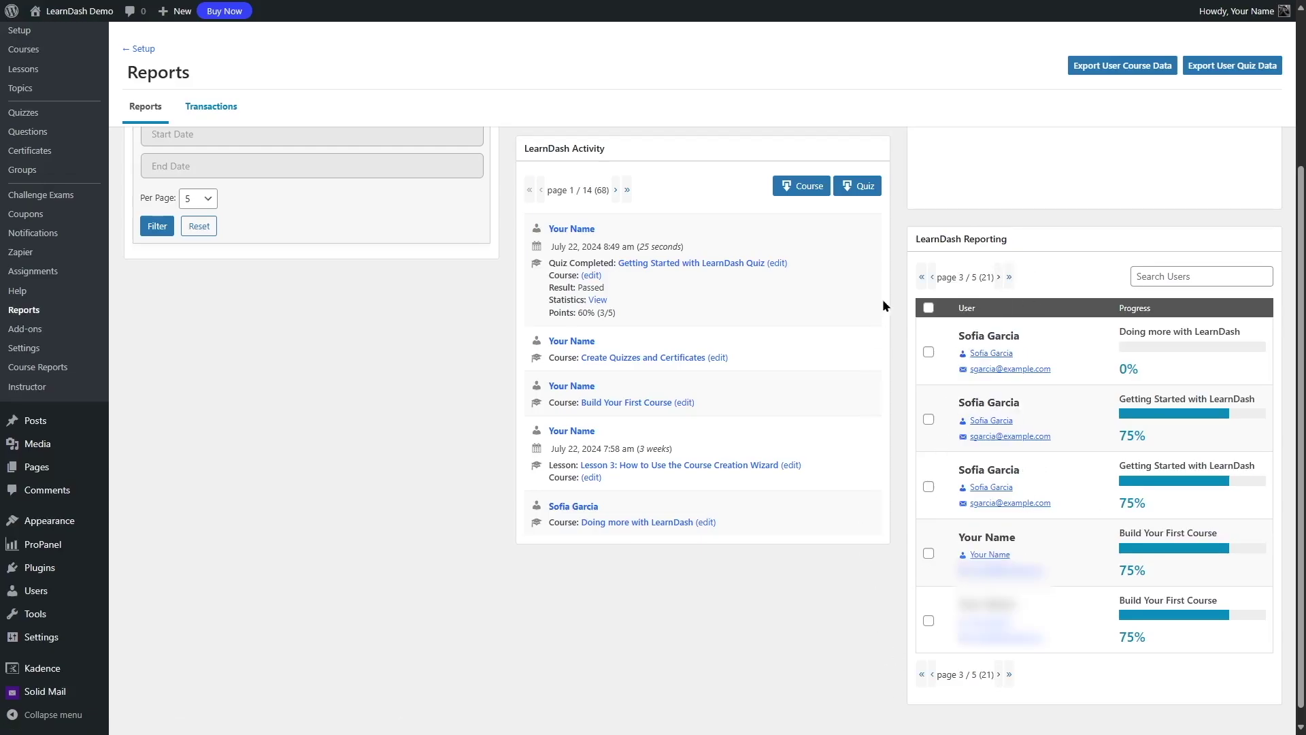
scroll(887, 286, up, 3)
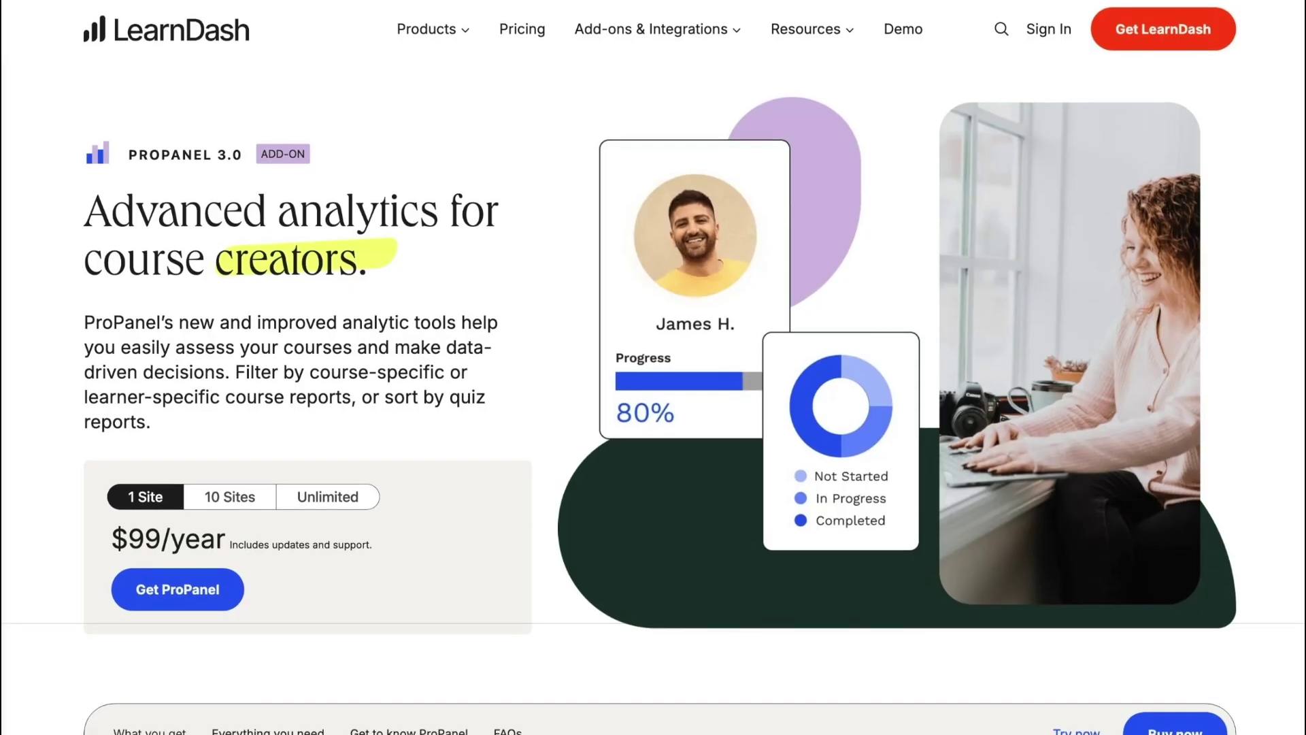
Scroll through the ProPanel 3.0 page's What you get, Get to know ProPanel and FAQs
scroll(653, 367, down, 3)
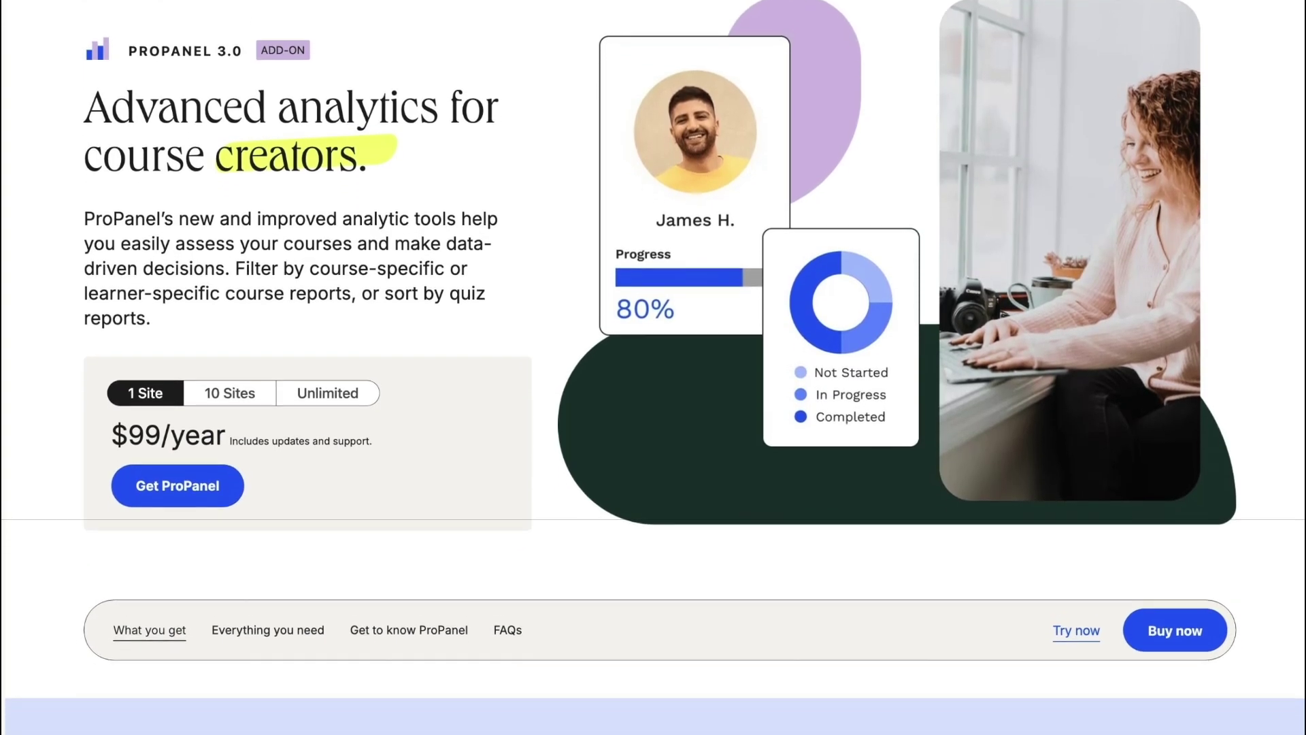
scroll(653, 367, down, 5)
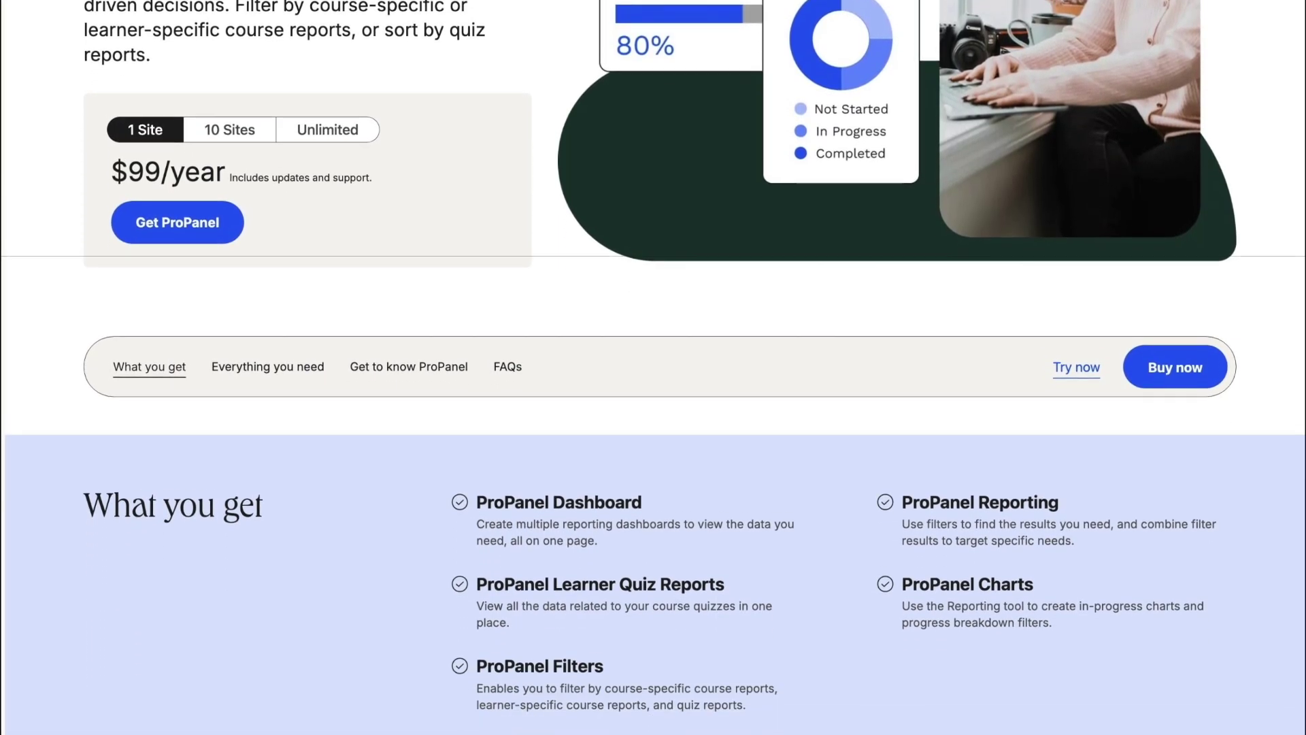
scroll(653, 368, down, 5)
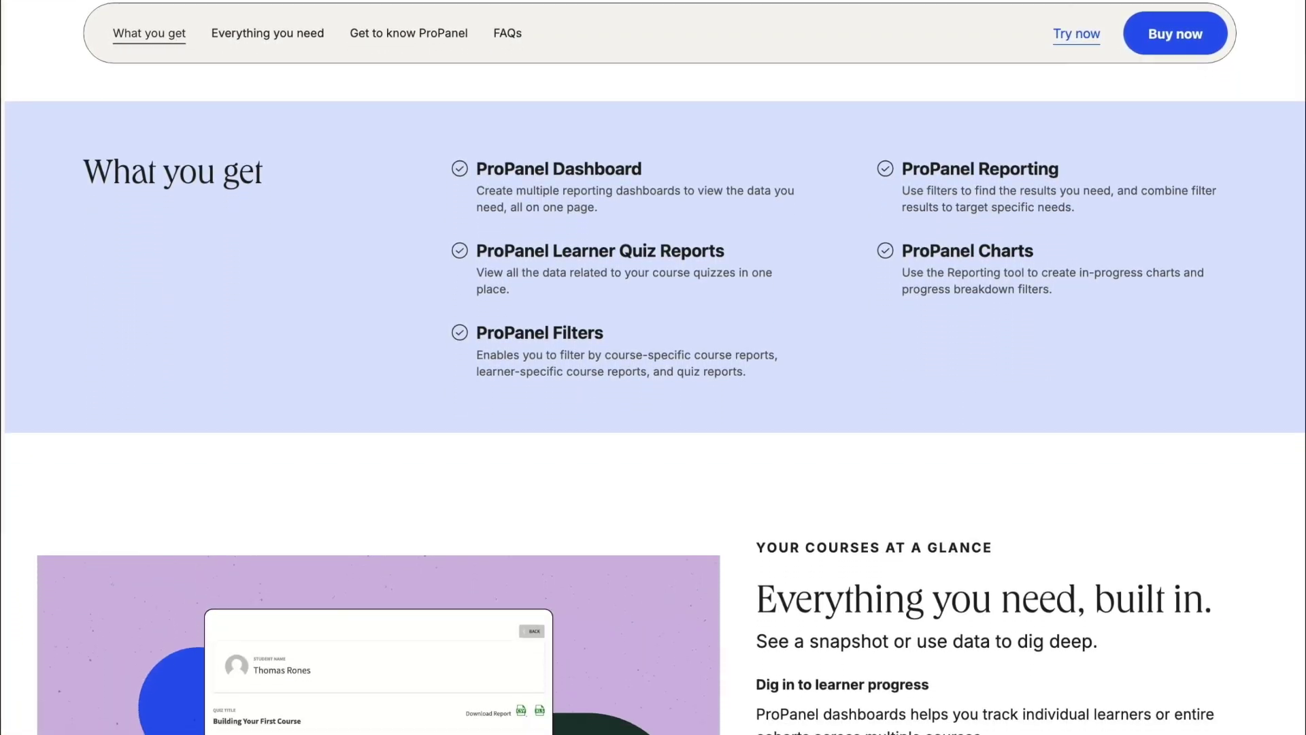
scroll(653, 367, down, 5)
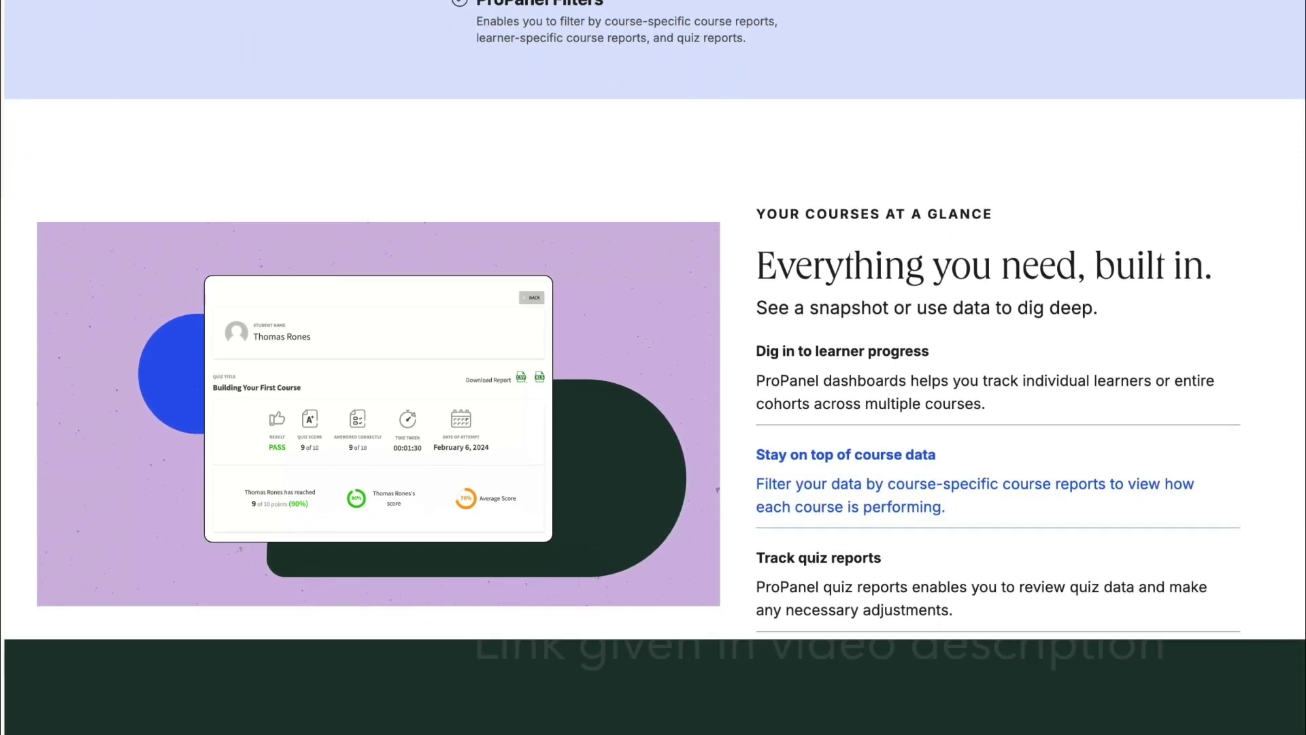
scroll(653, 367, down, 5)
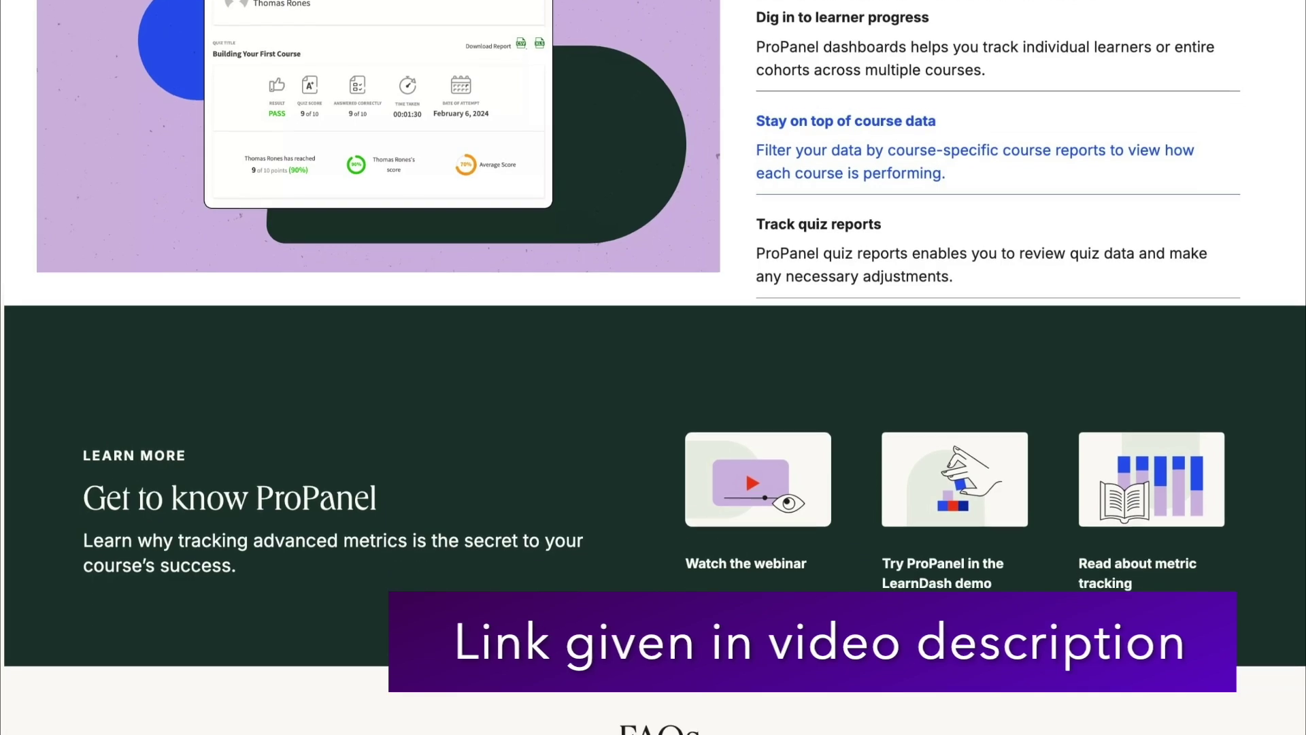
scroll(653, 367, down, 5)
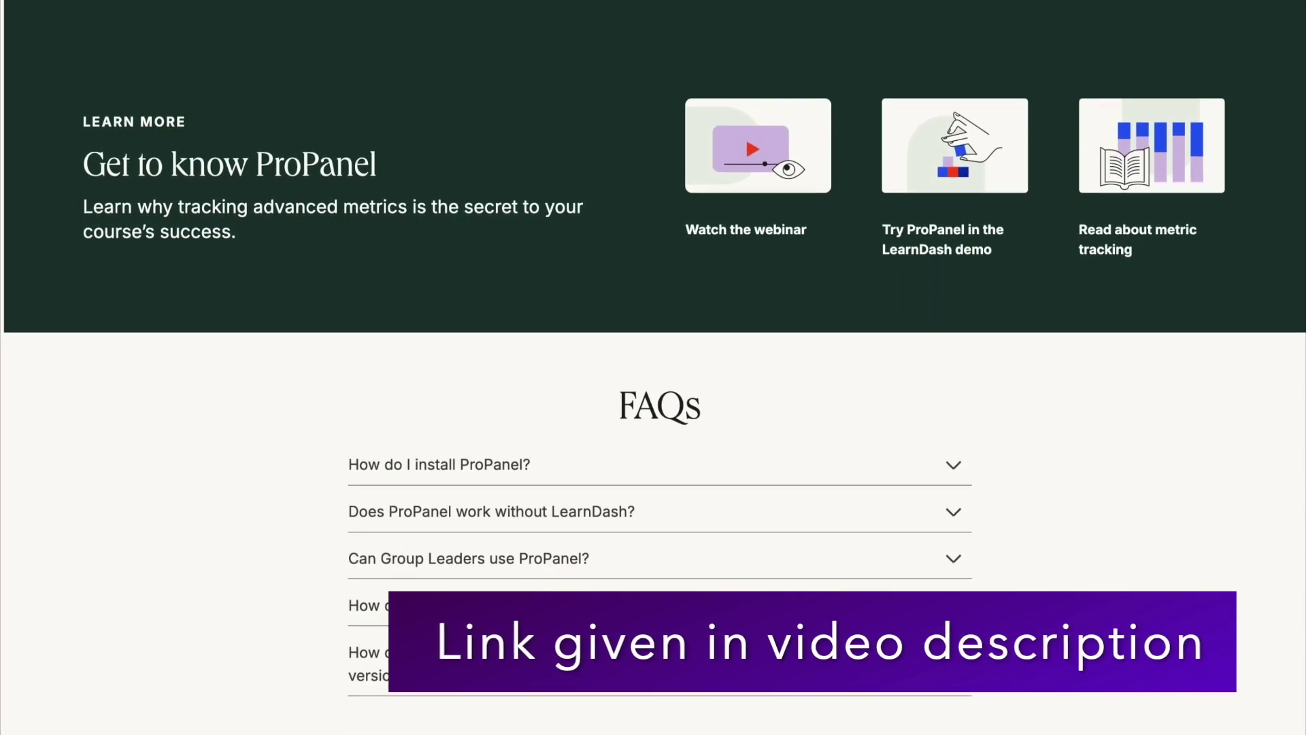
scroll(654, 367, down, 3)
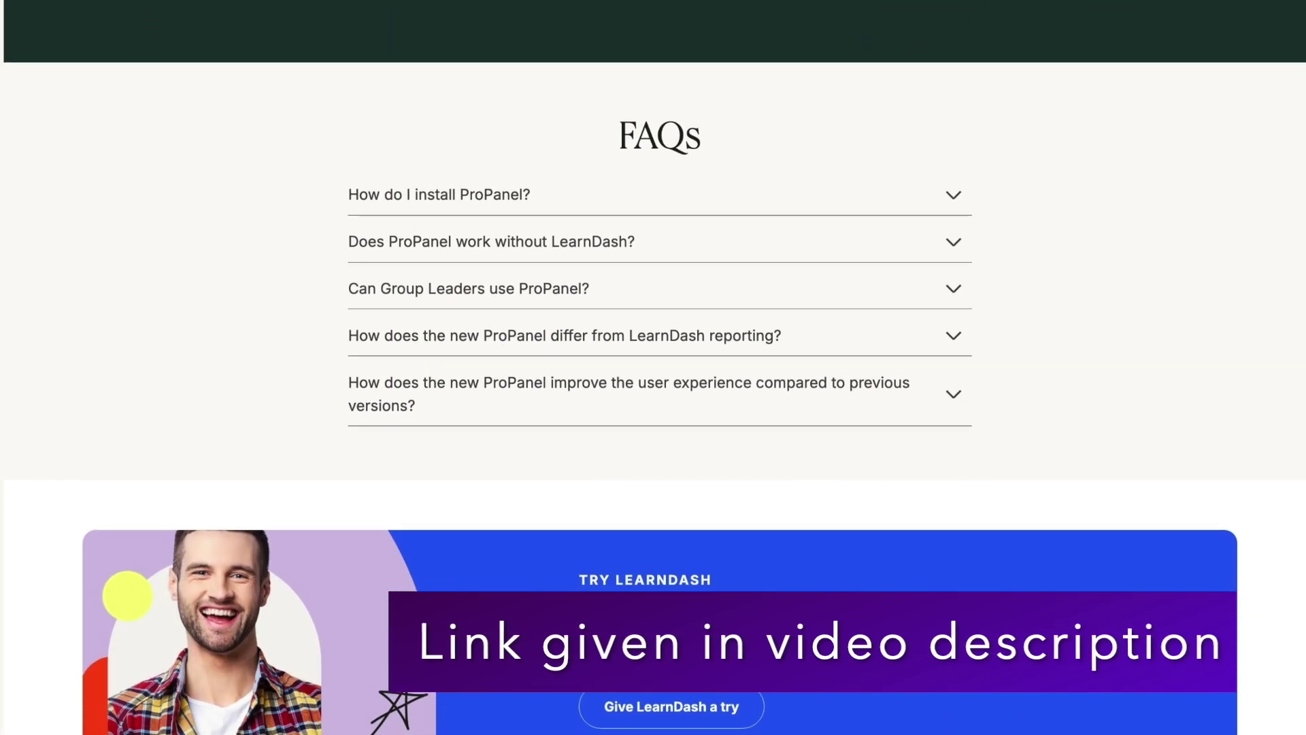
scroll(653, 368, down, 1)
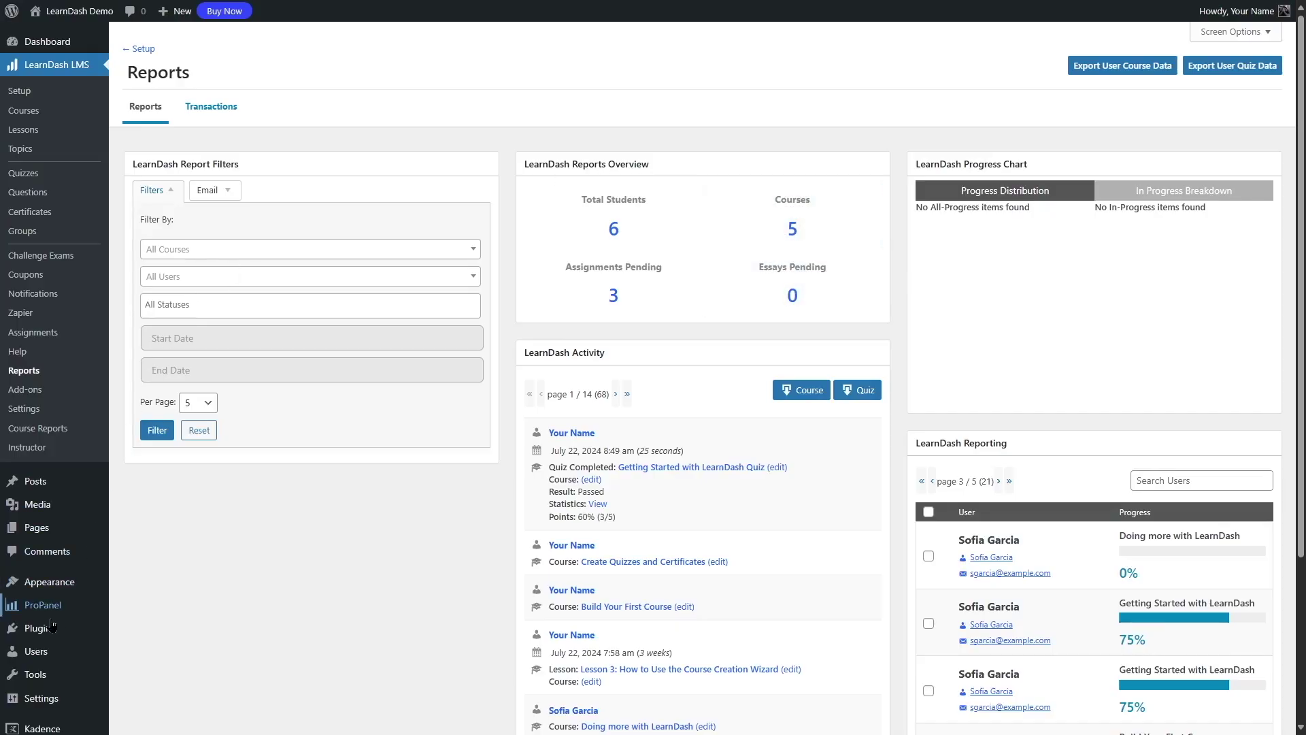
Open ProPanel from the admin sidebar and switch to its Settings tab
mouse_move(42, 614)
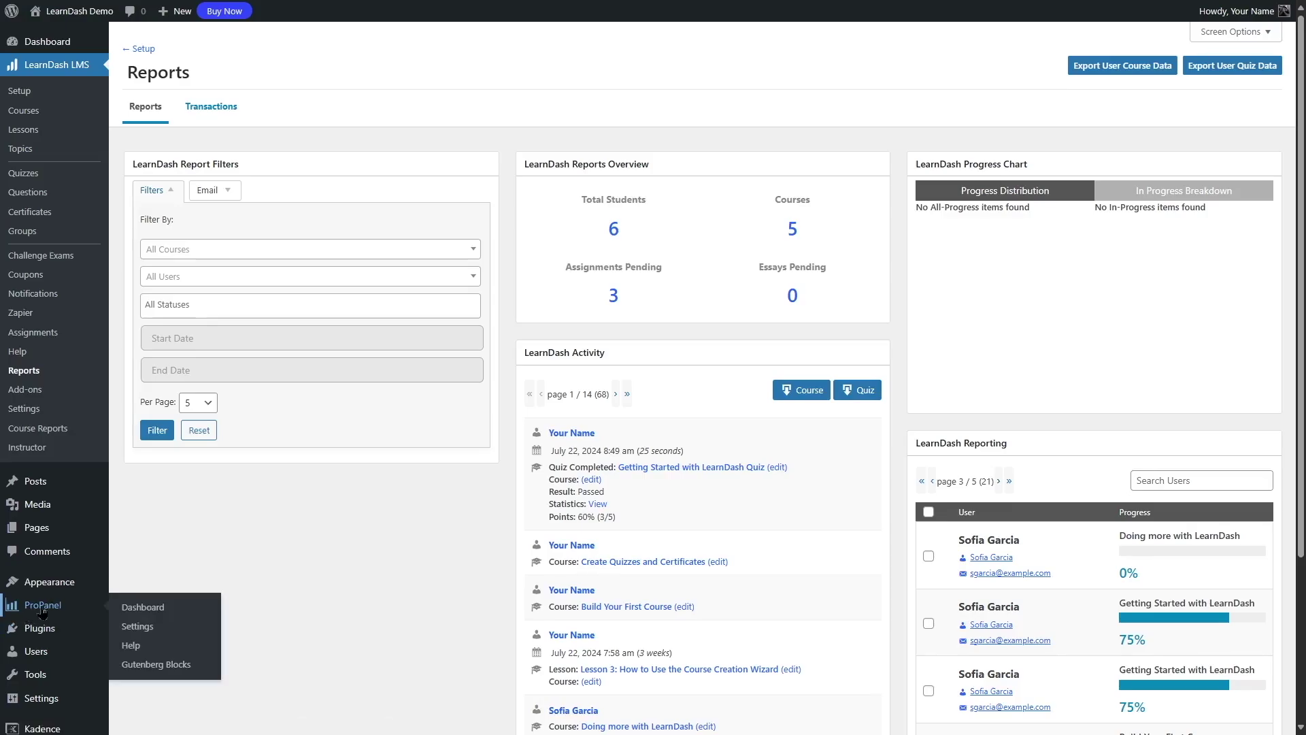
click(42, 613)
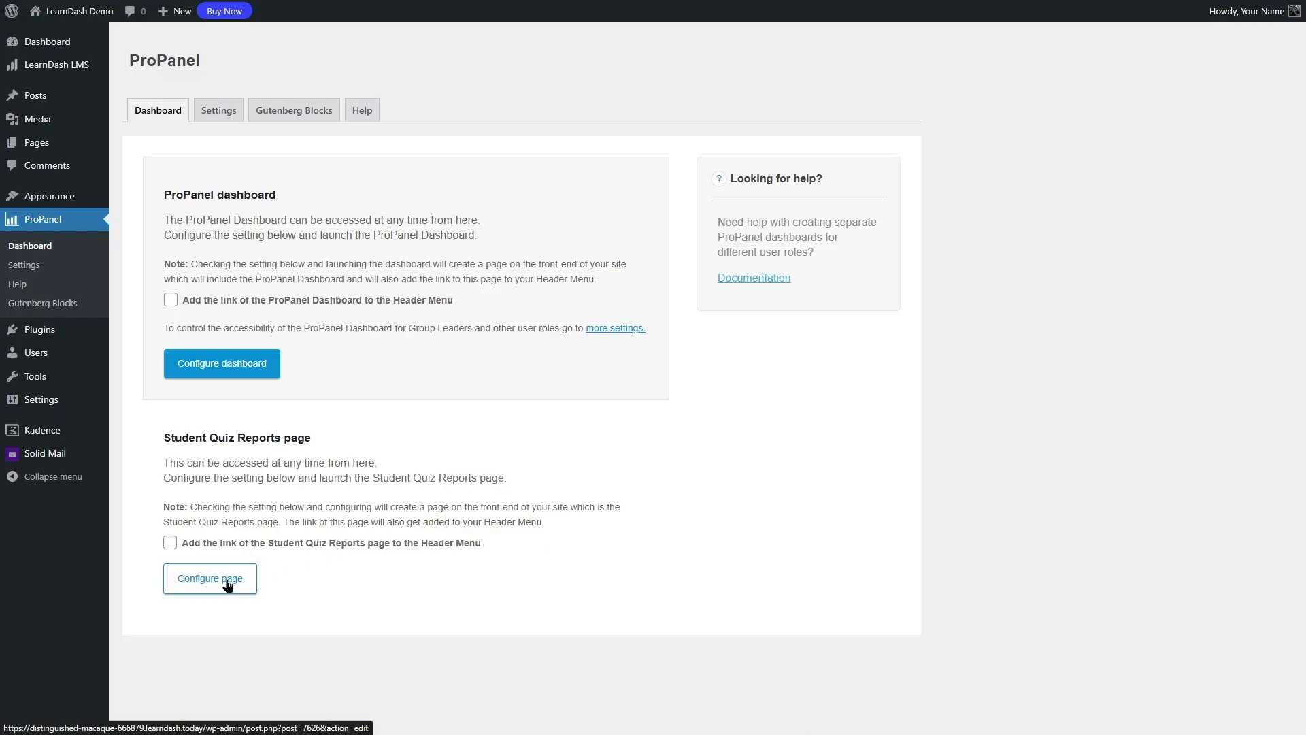
click(204, 110)
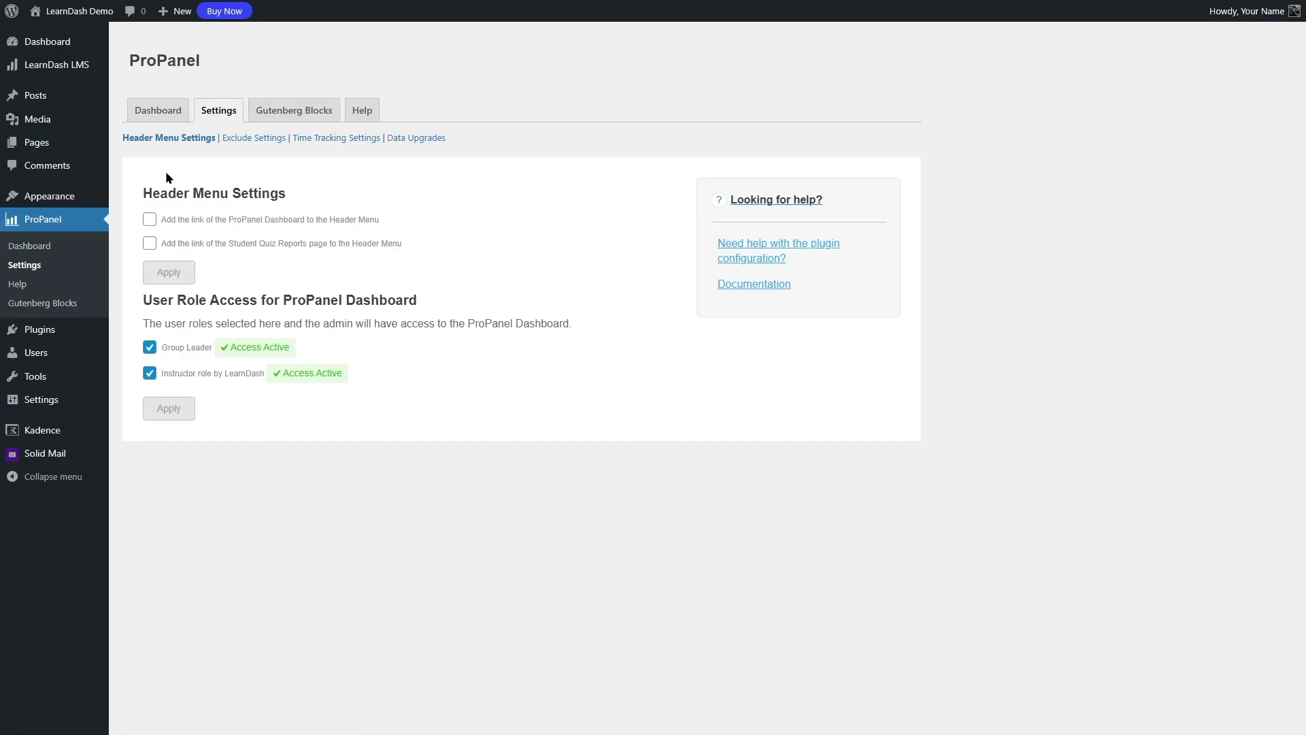
Review the Exclude Settings and its Select Users list of excludable users
click(251, 140)
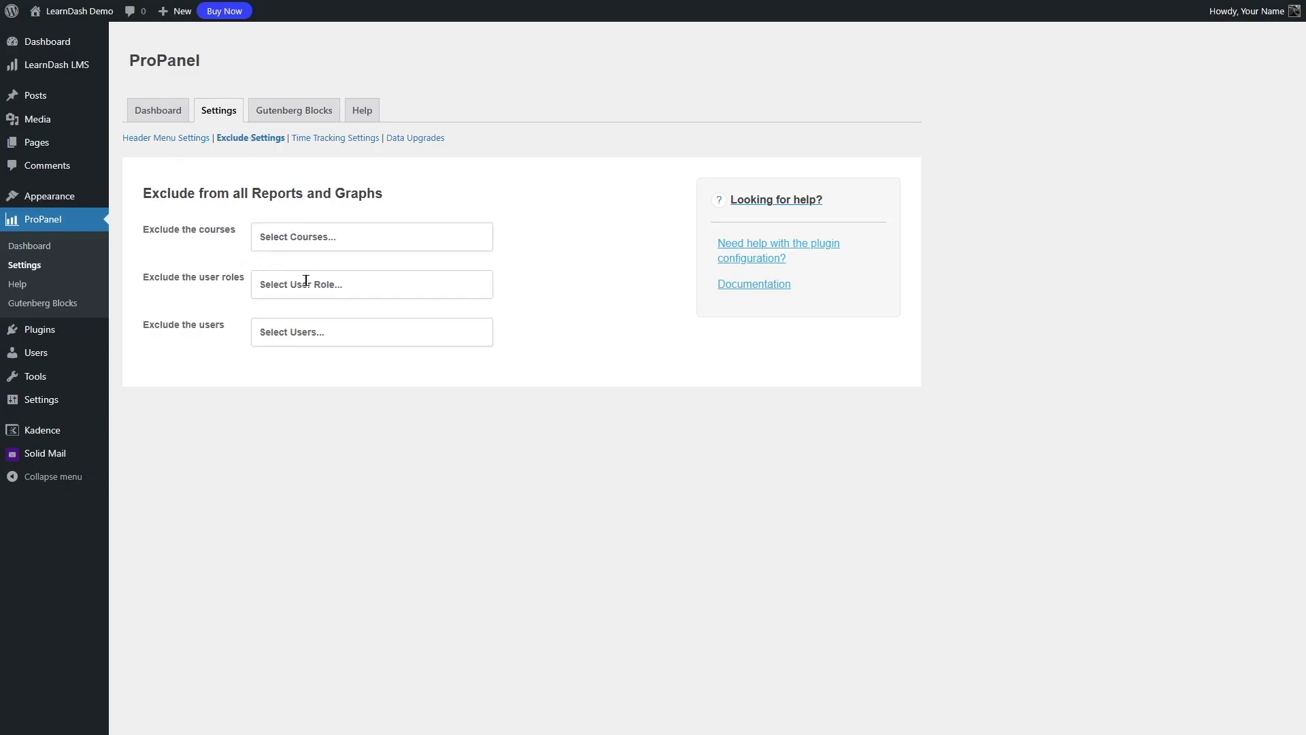
click(328, 325)
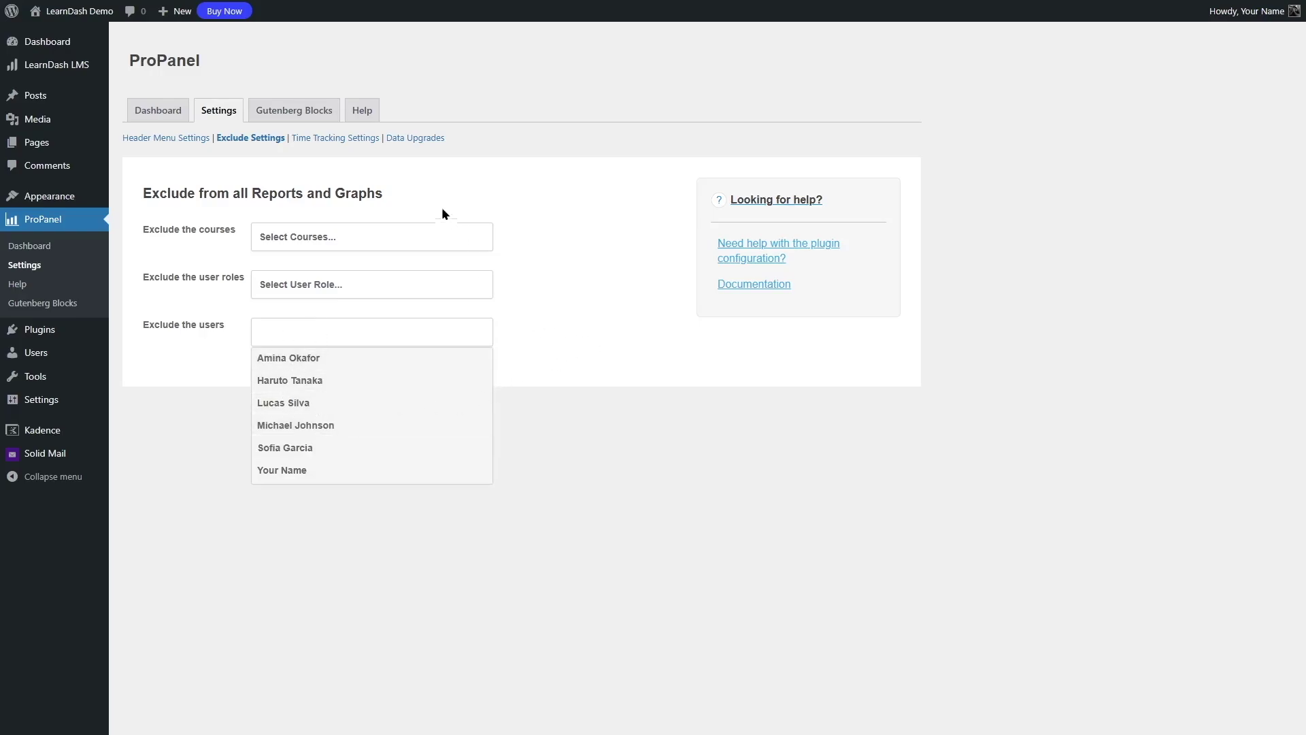
click(538, 223)
Look through the Time Tracking Settings page, then go to Data Upgrades
click(339, 141)
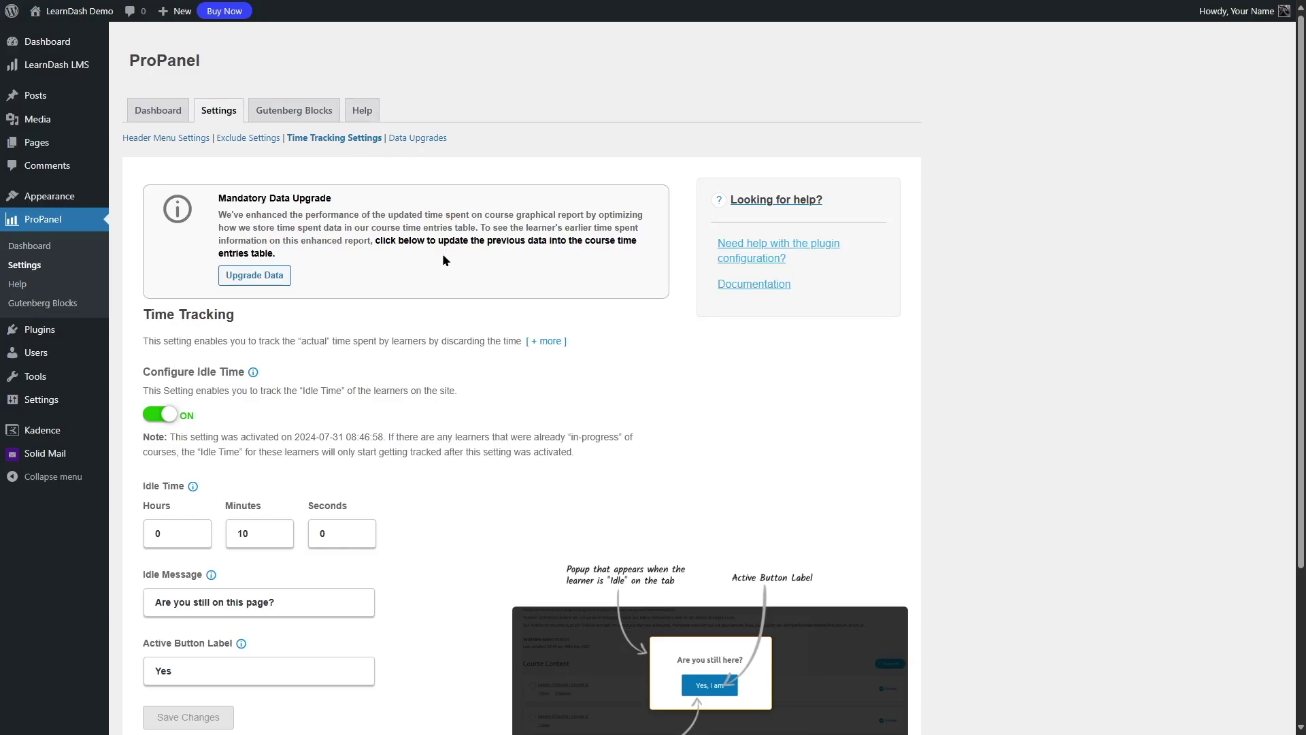
scroll(412, 296, down, 2)
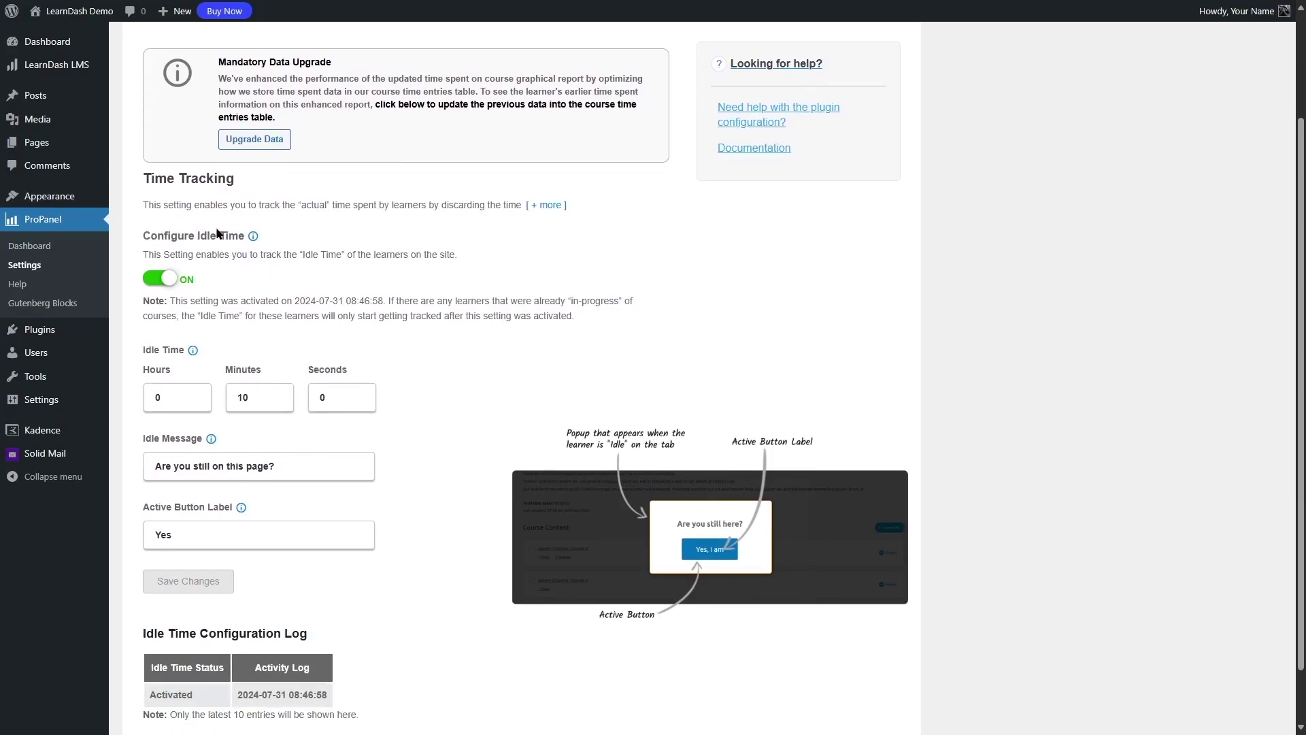
scroll(210, 249, down, 1)
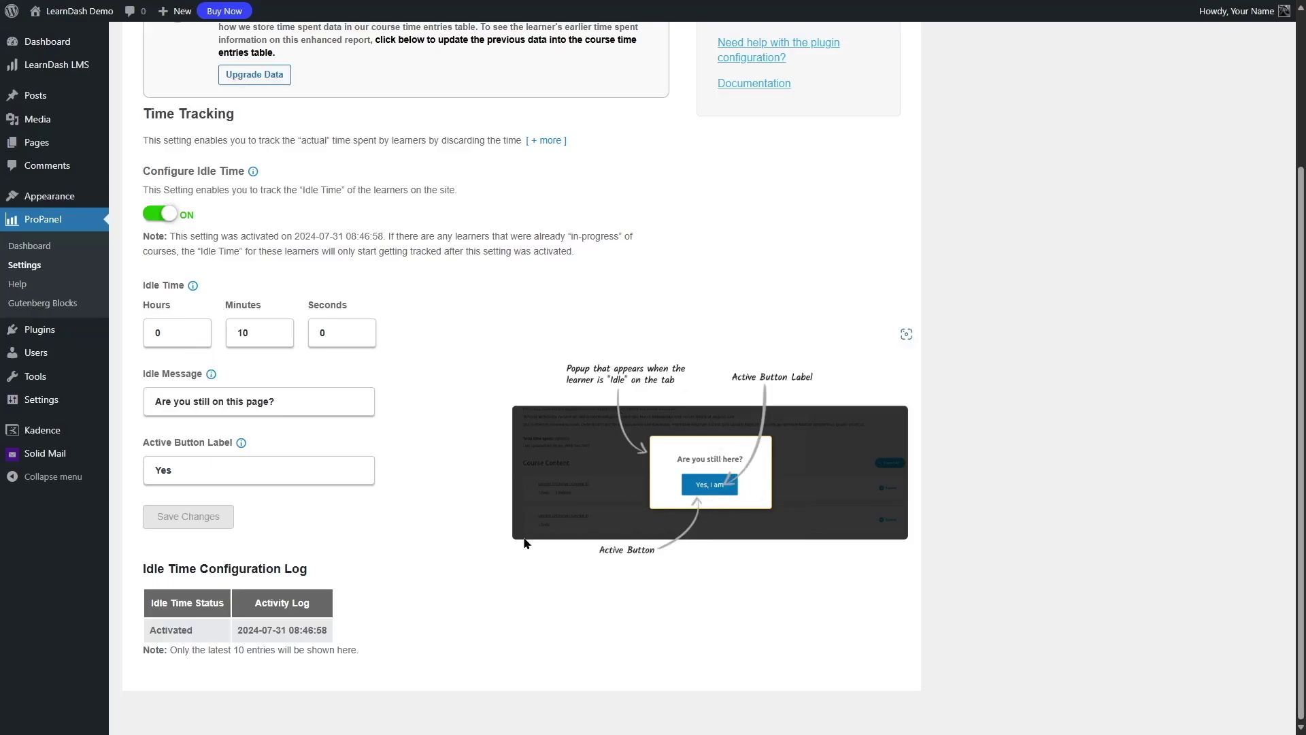
scroll(524, 543, up, 3)
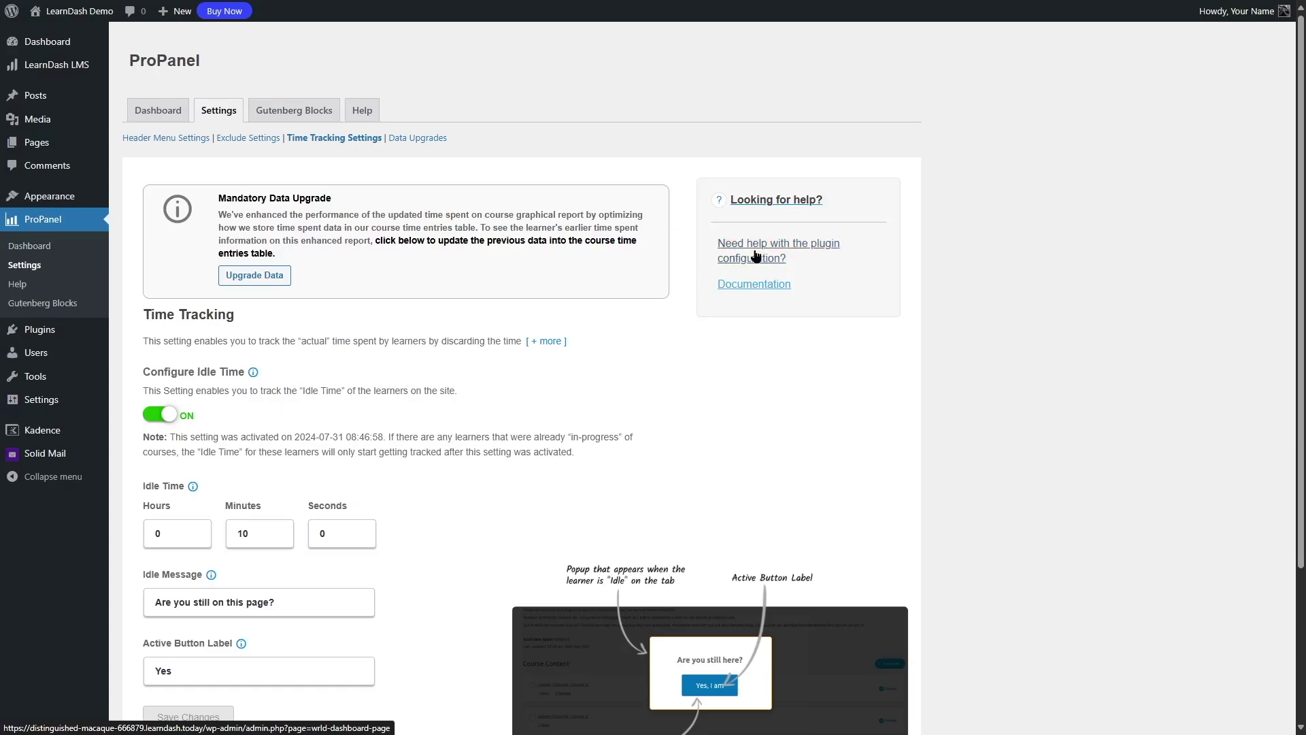
click(419, 139)
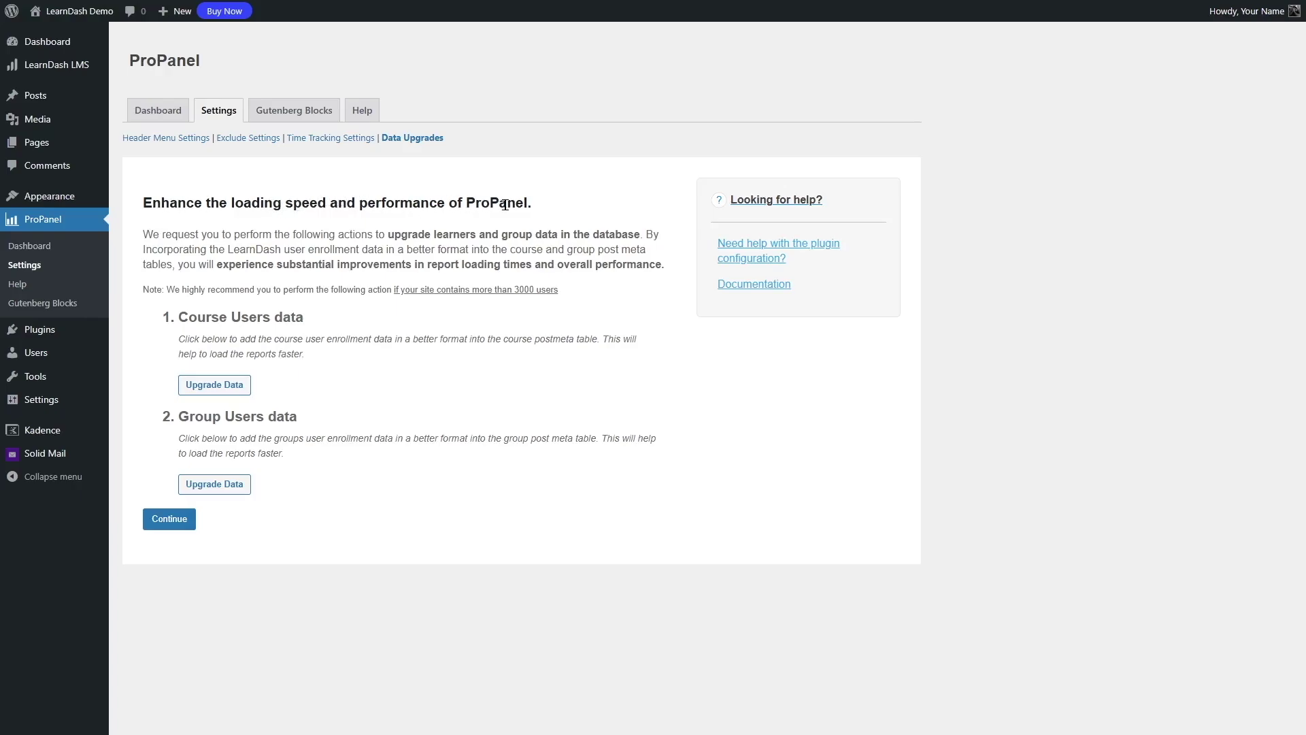
Show ProPanel's Gutenberg Blocks tab with the Course Reports descriptions expanded
click(300, 108)
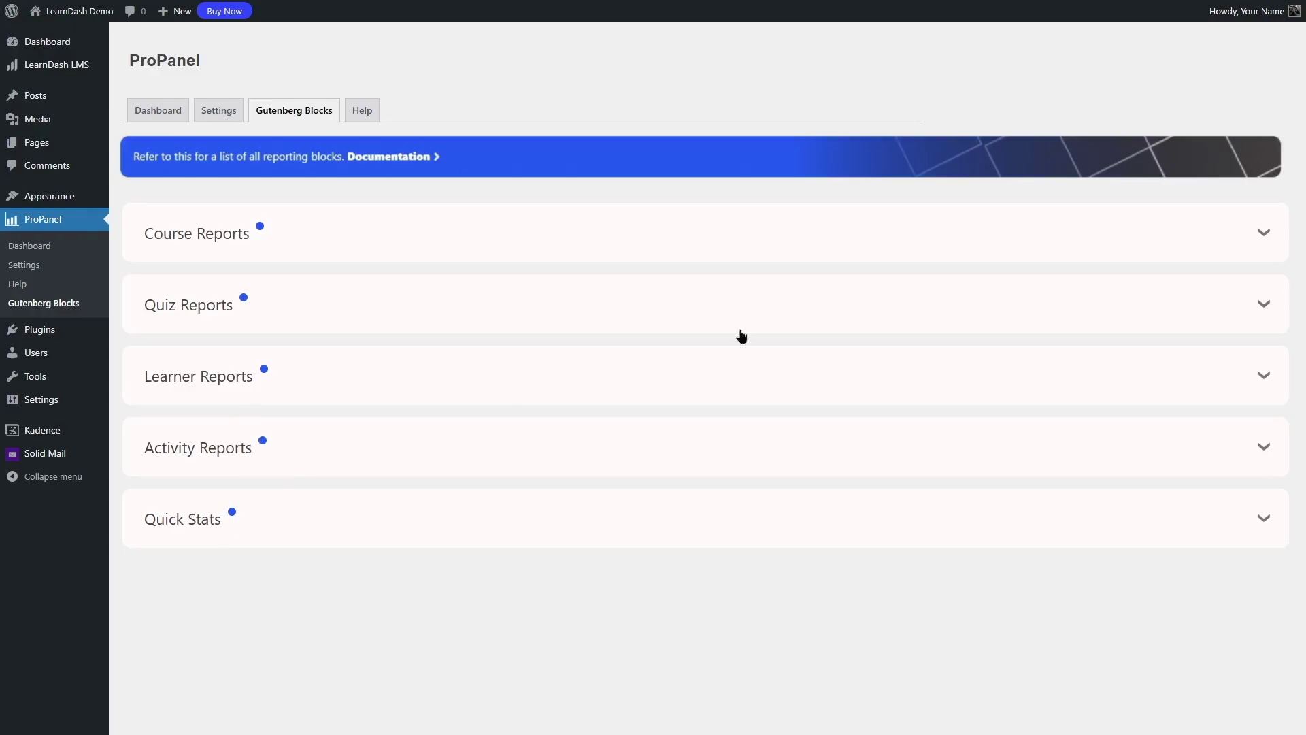
click(1265, 233)
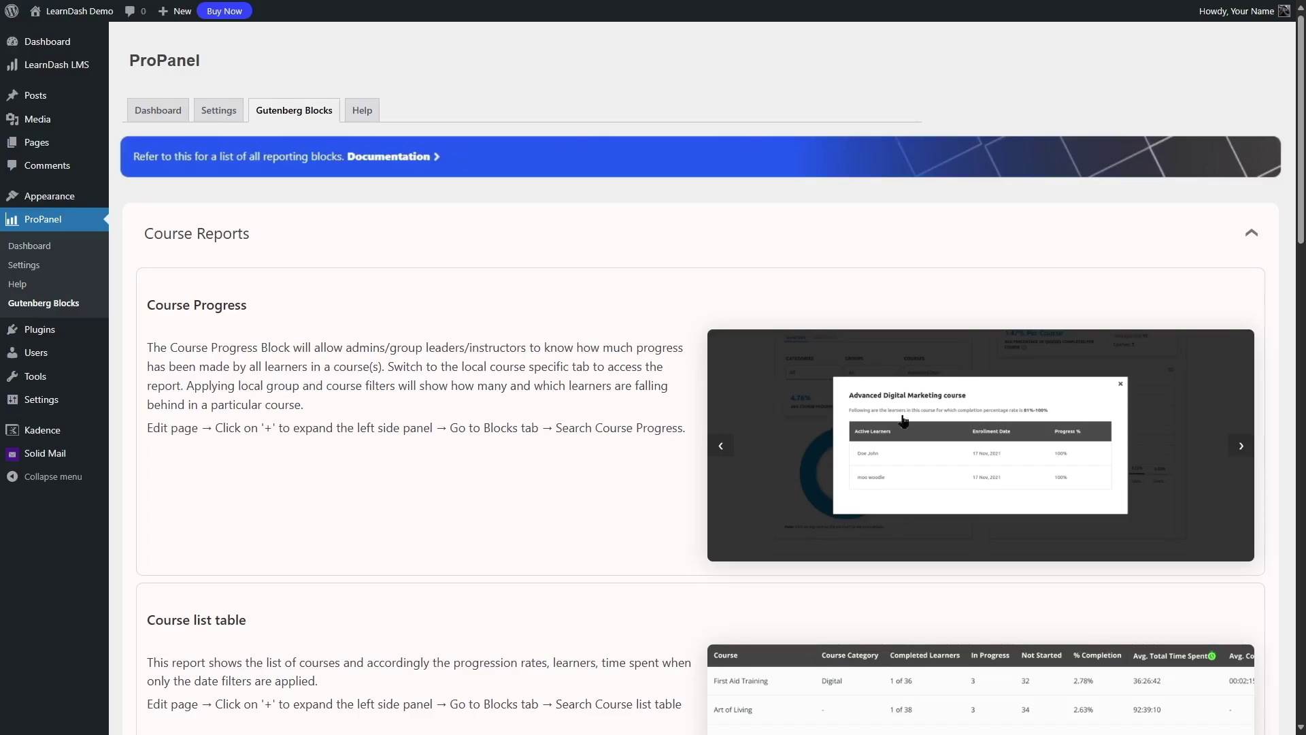
Browse the Course Reports block descriptions and Course Progress previews, then collapse the section
click(1241, 445)
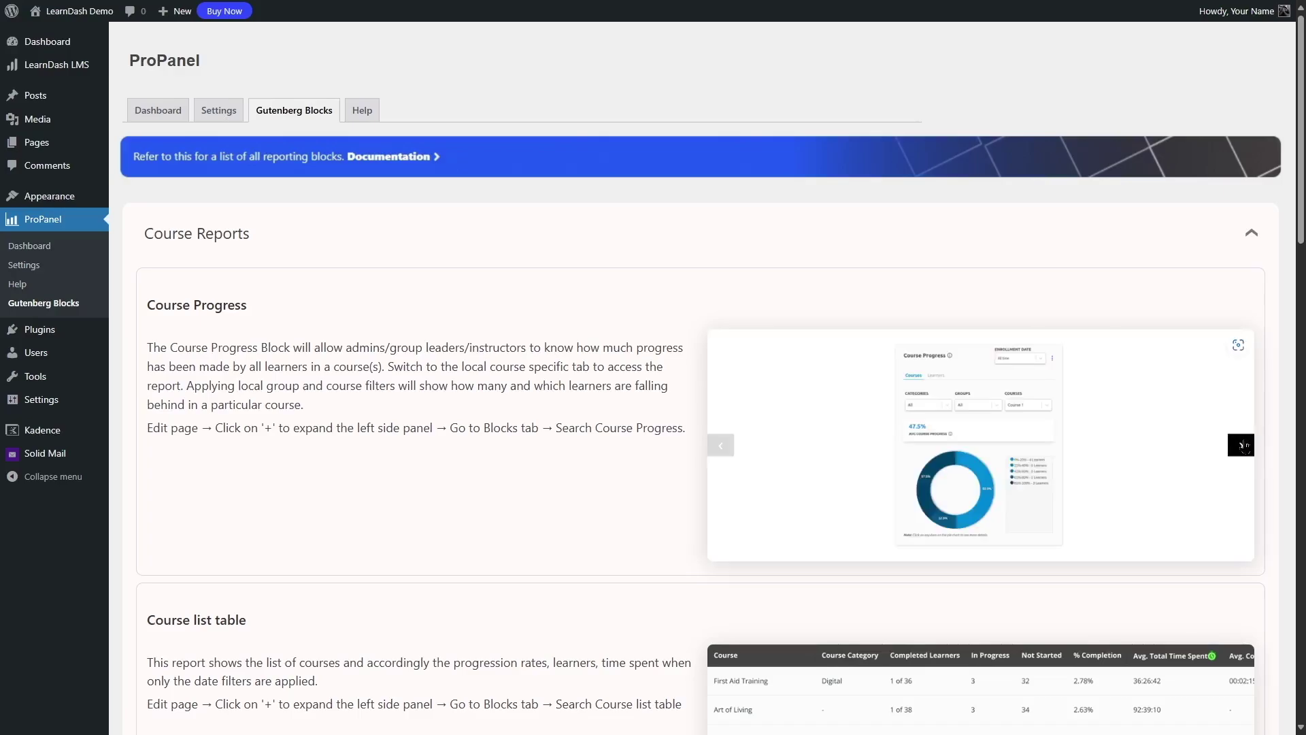
click(1241, 445)
click(1251, 232)
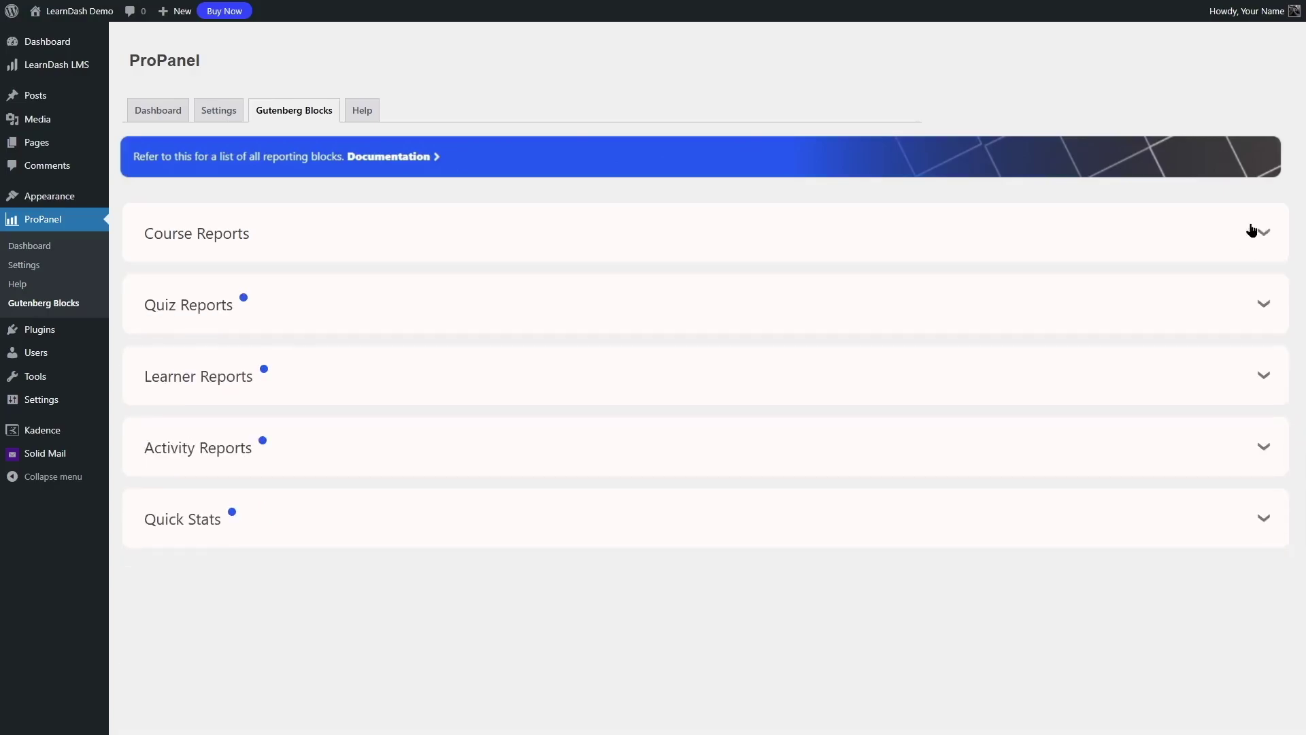
click(1250, 231)
scroll(953, 345, down, 3)
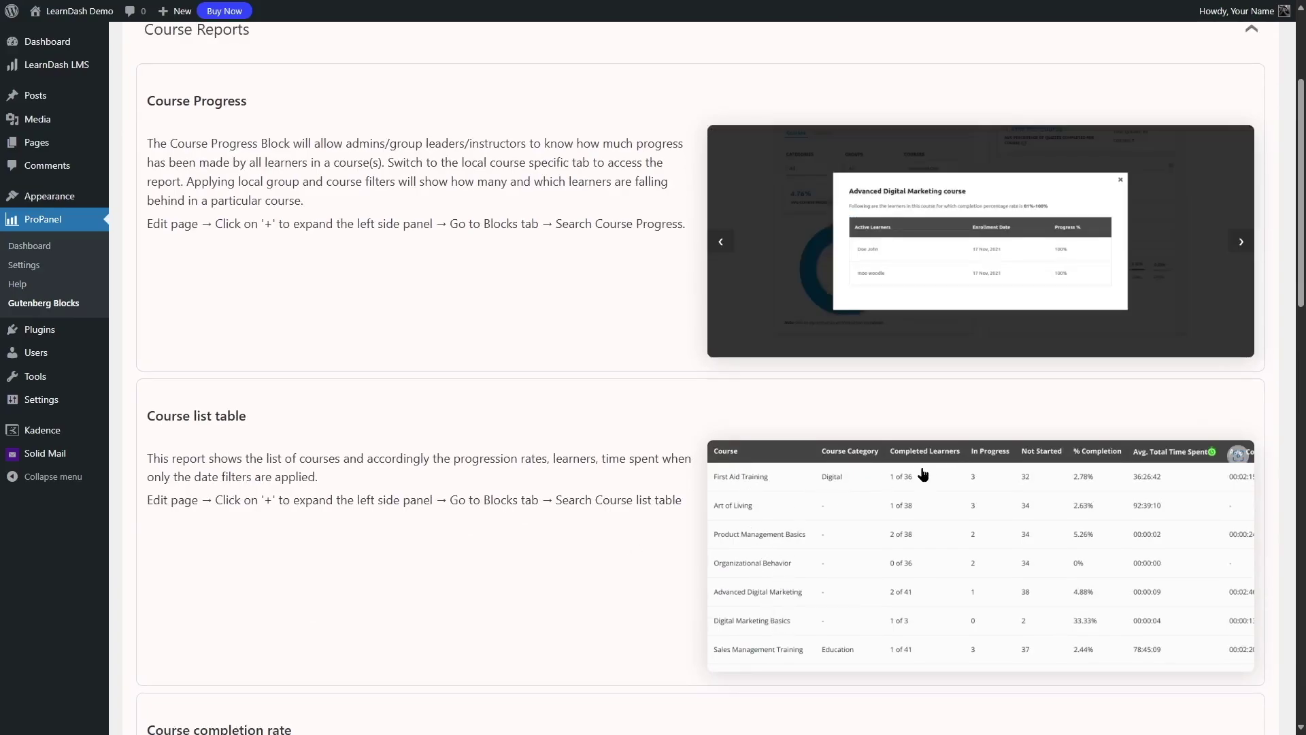
scroll(834, 580, down, 3)
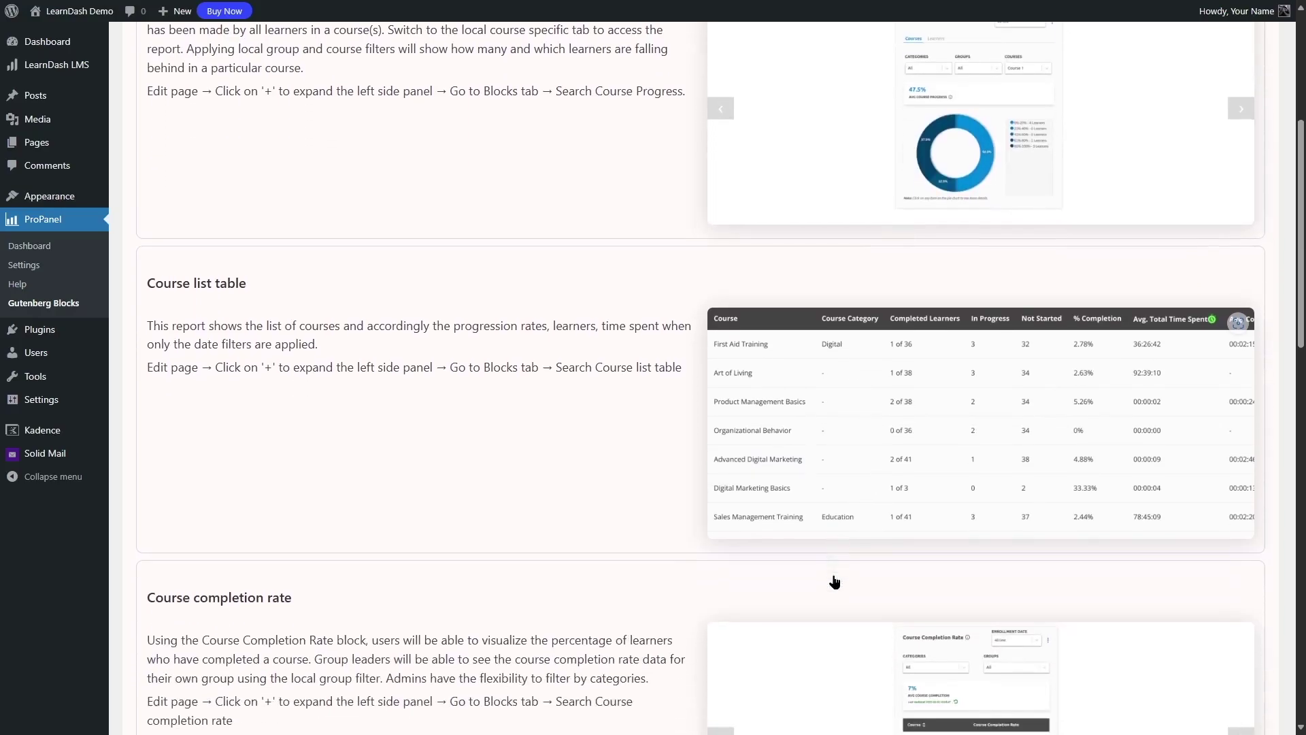
scroll(834, 574, up, 4)
click(1261, 96)
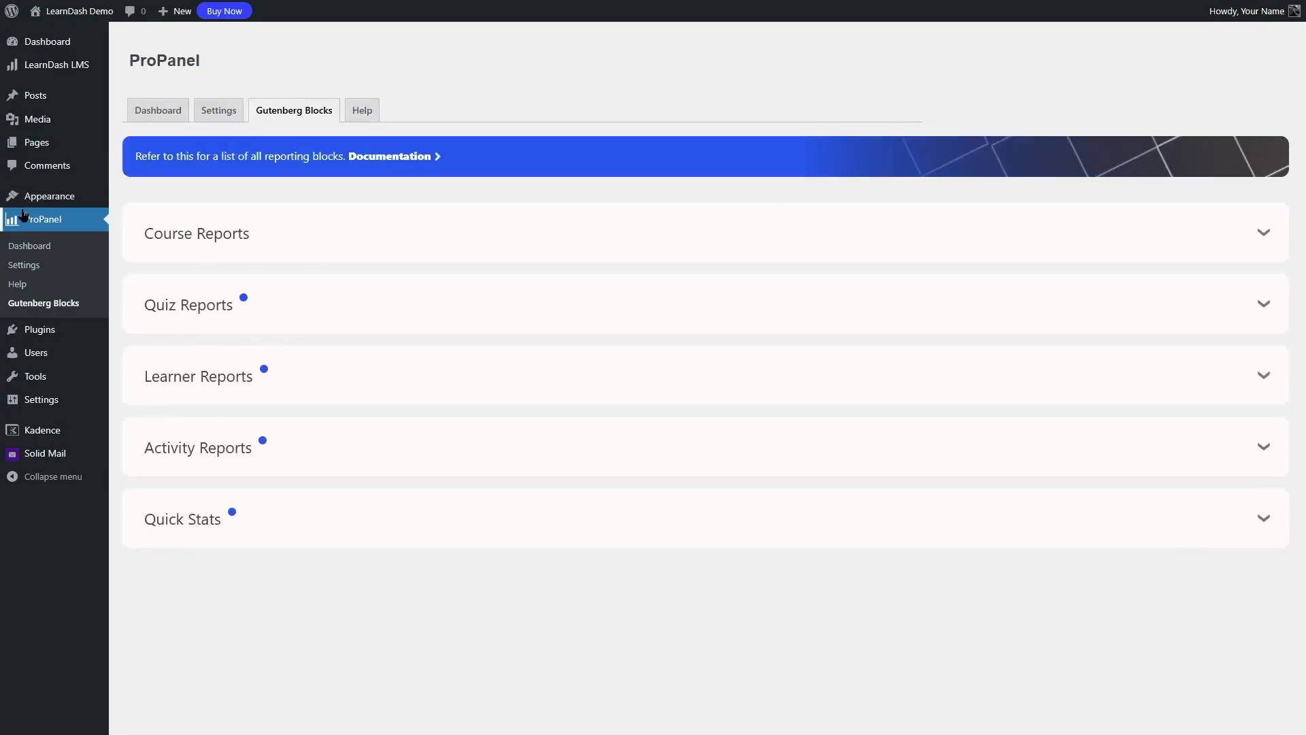
Glance at Quiz Reports, then create and open the Reports Dashboard page
click(1111, 310)
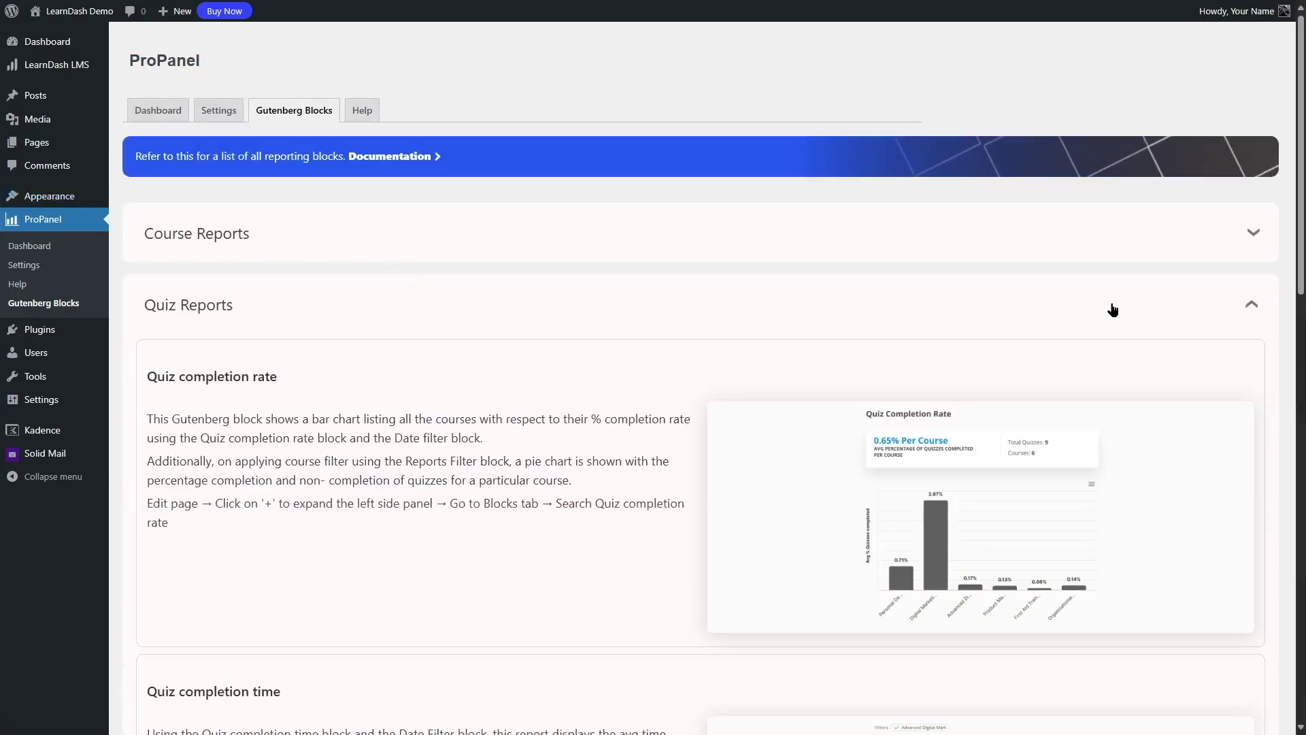
click(376, 310)
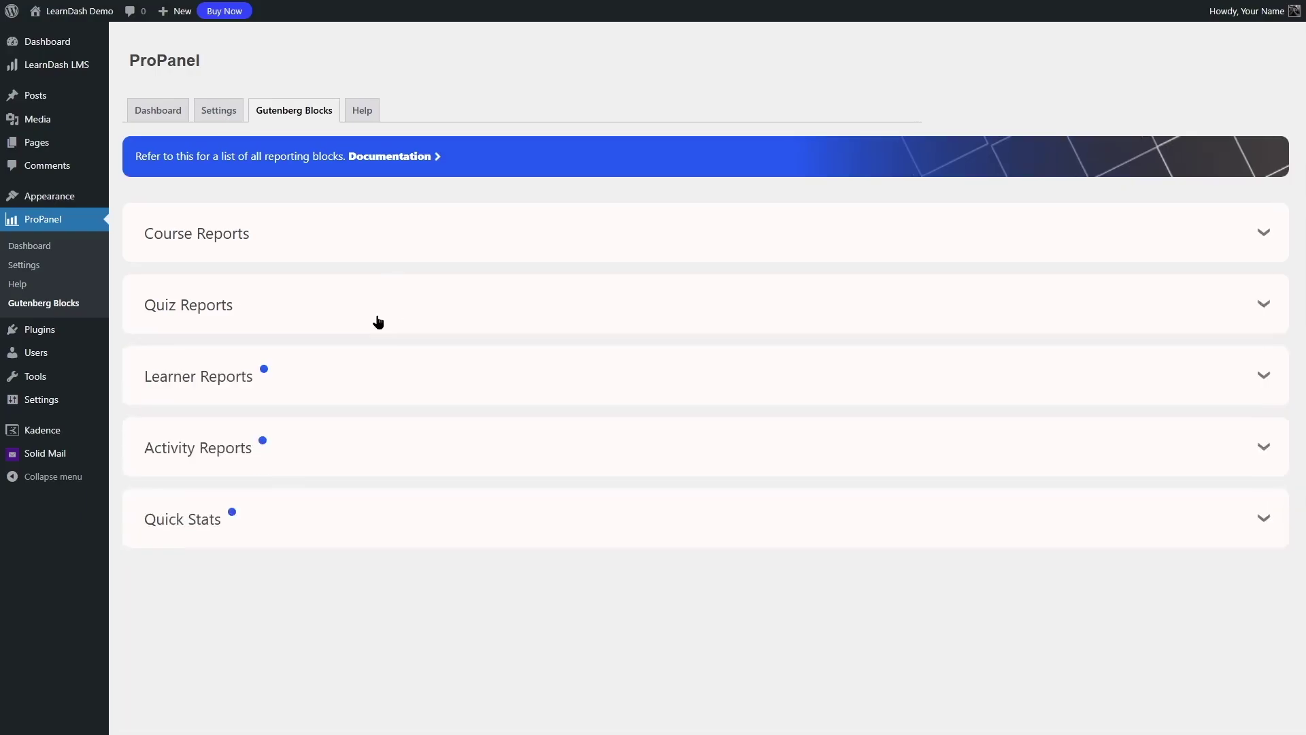
click(51, 245)
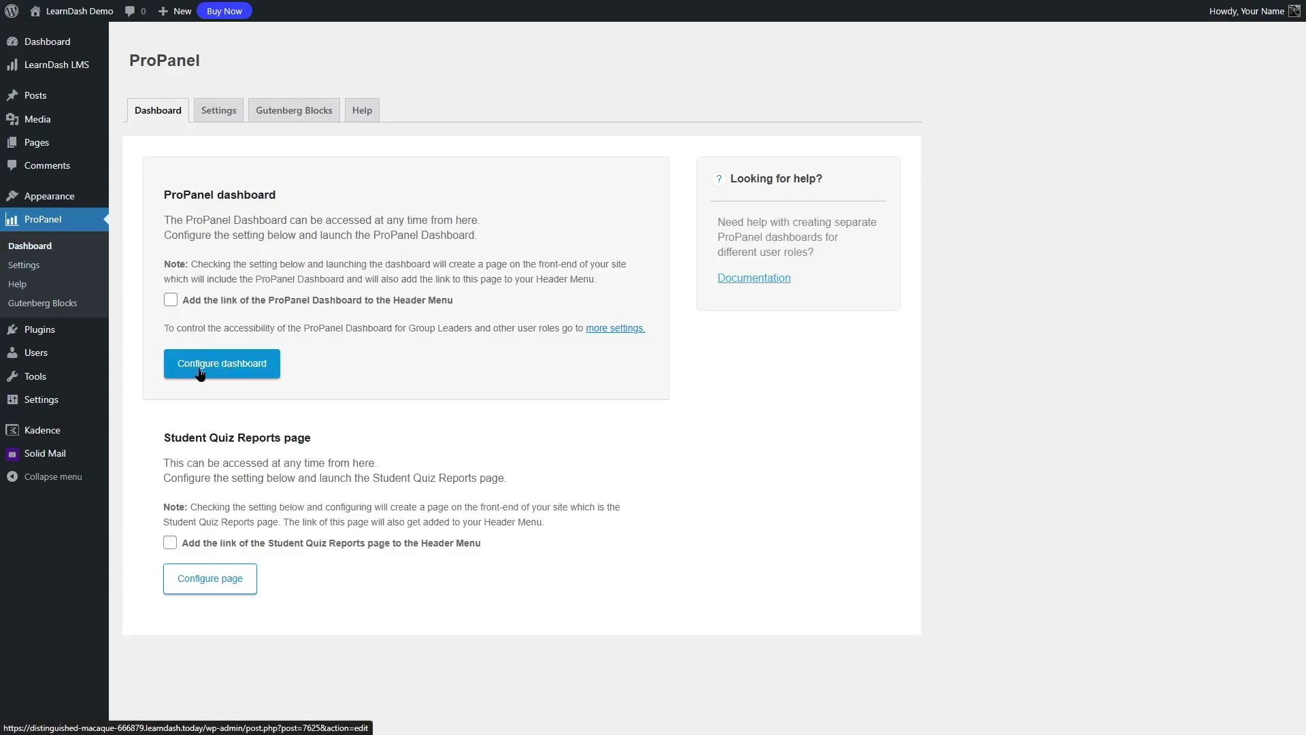
click(201, 373)
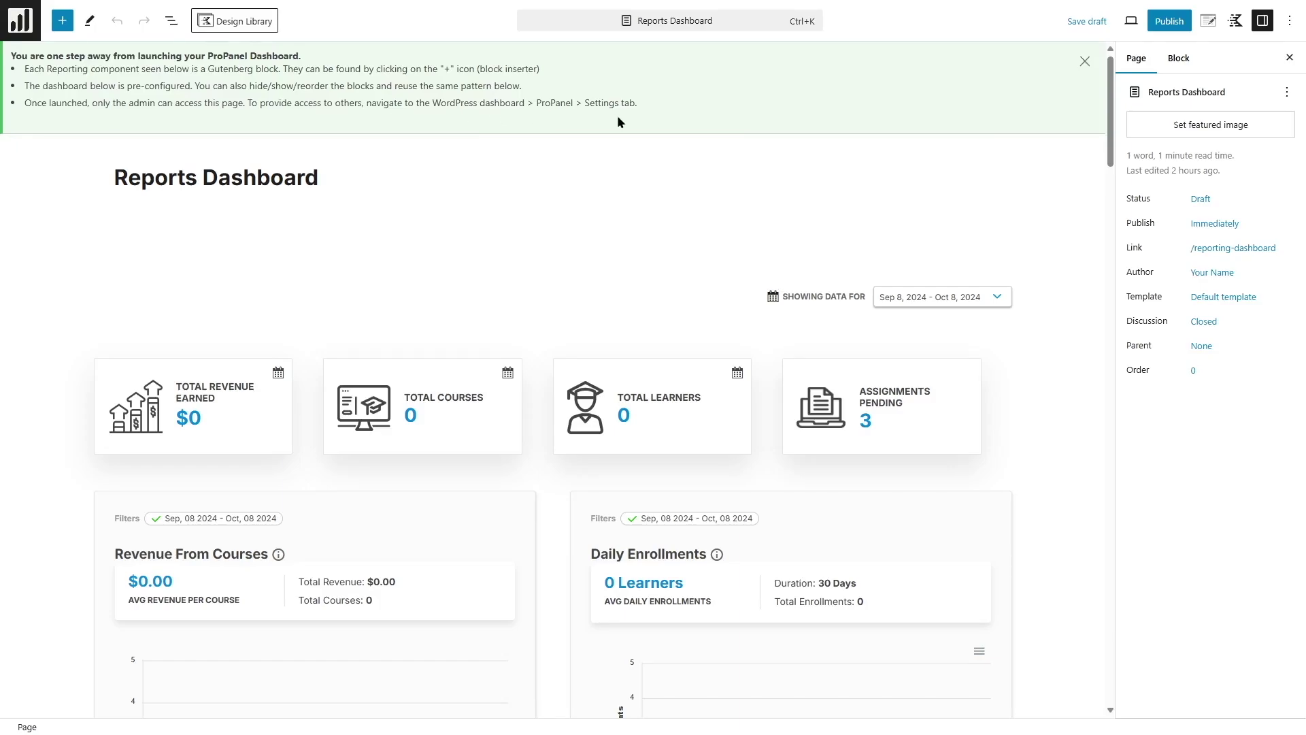
scroll(574, 145, down, 2)
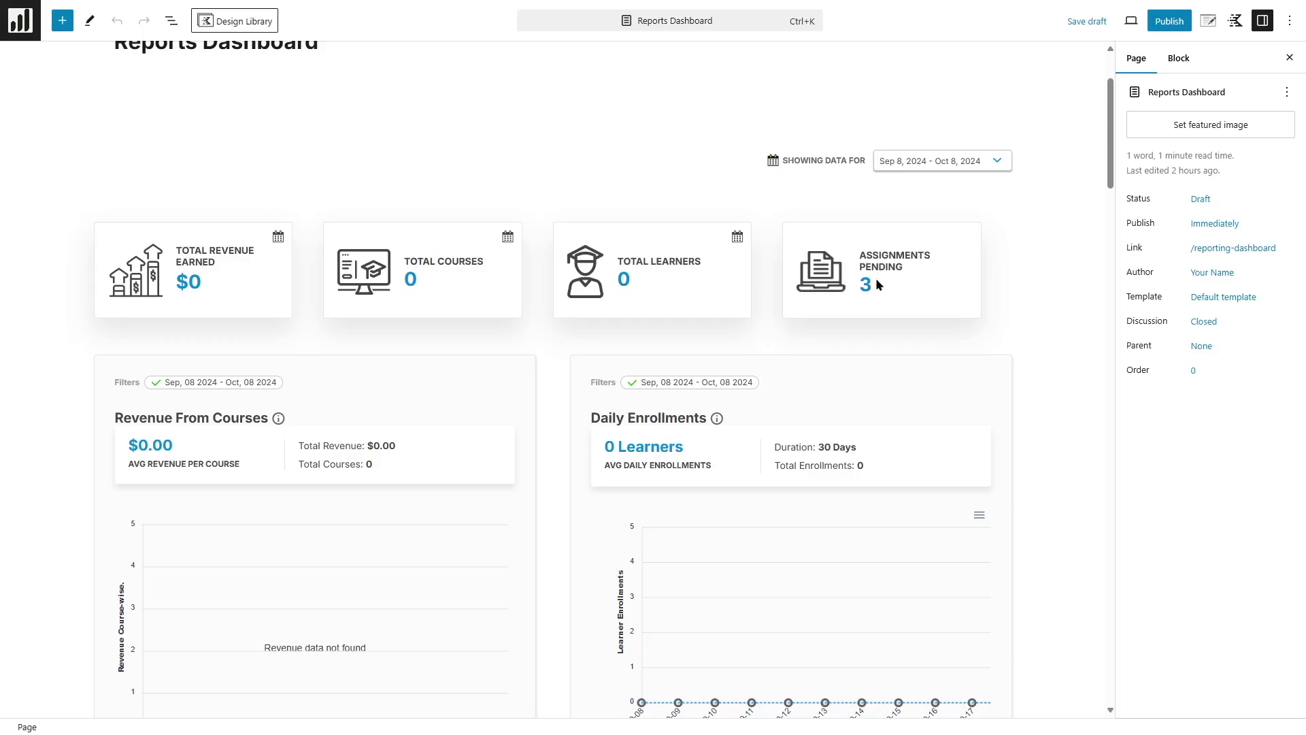
scroll(144, 279, down, 2)
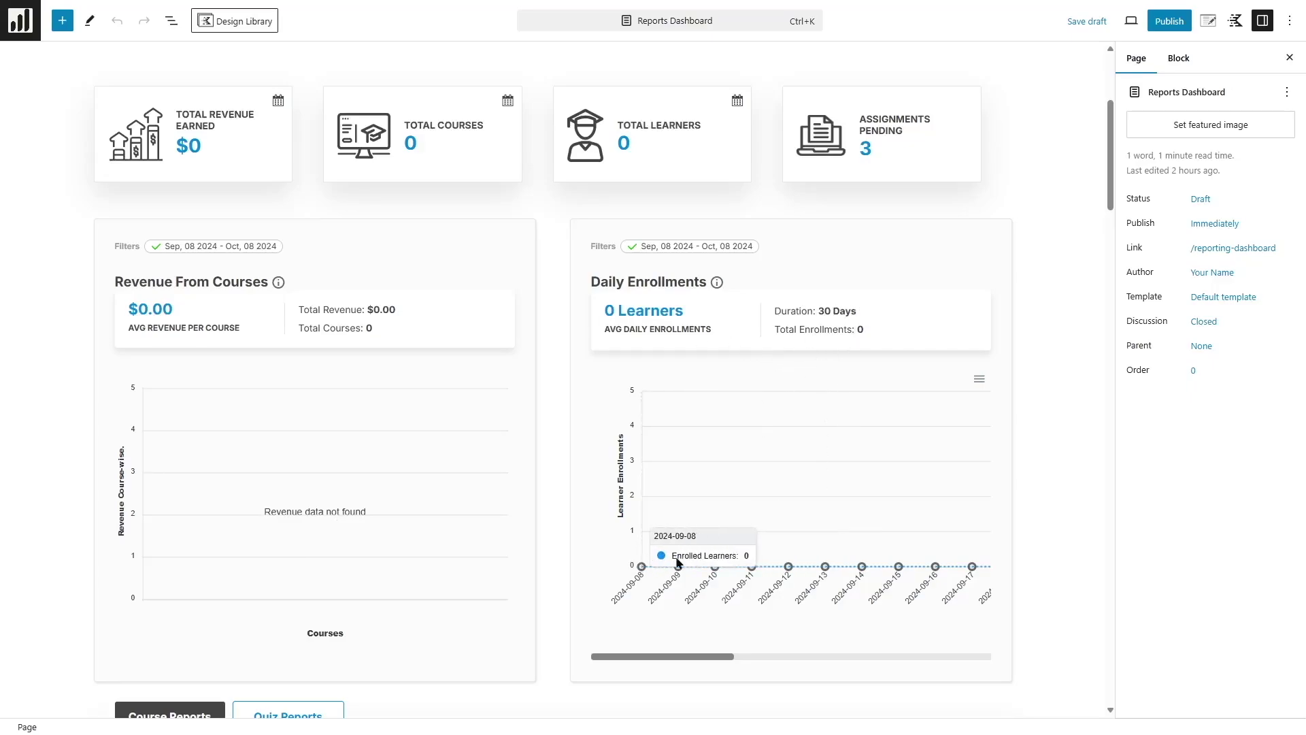
scroll(749, 516, down, 5)
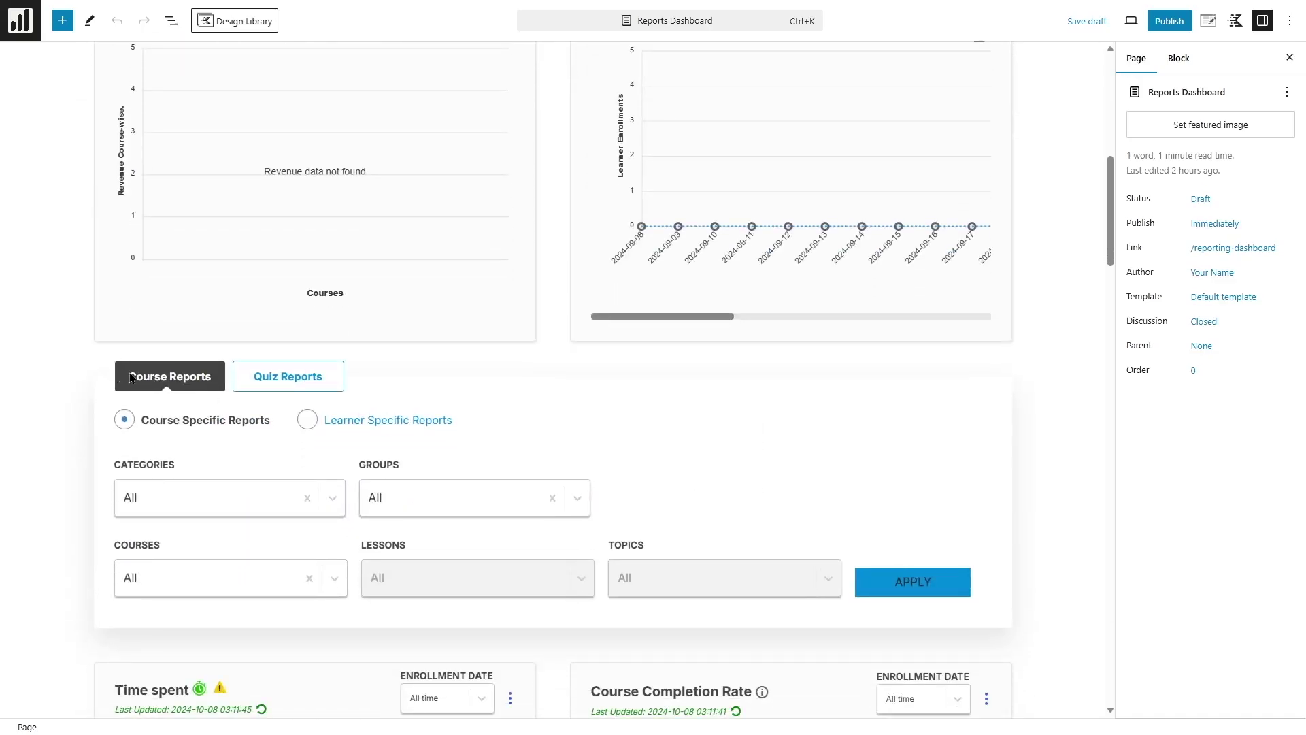
scroll(186, 397, down, 1)
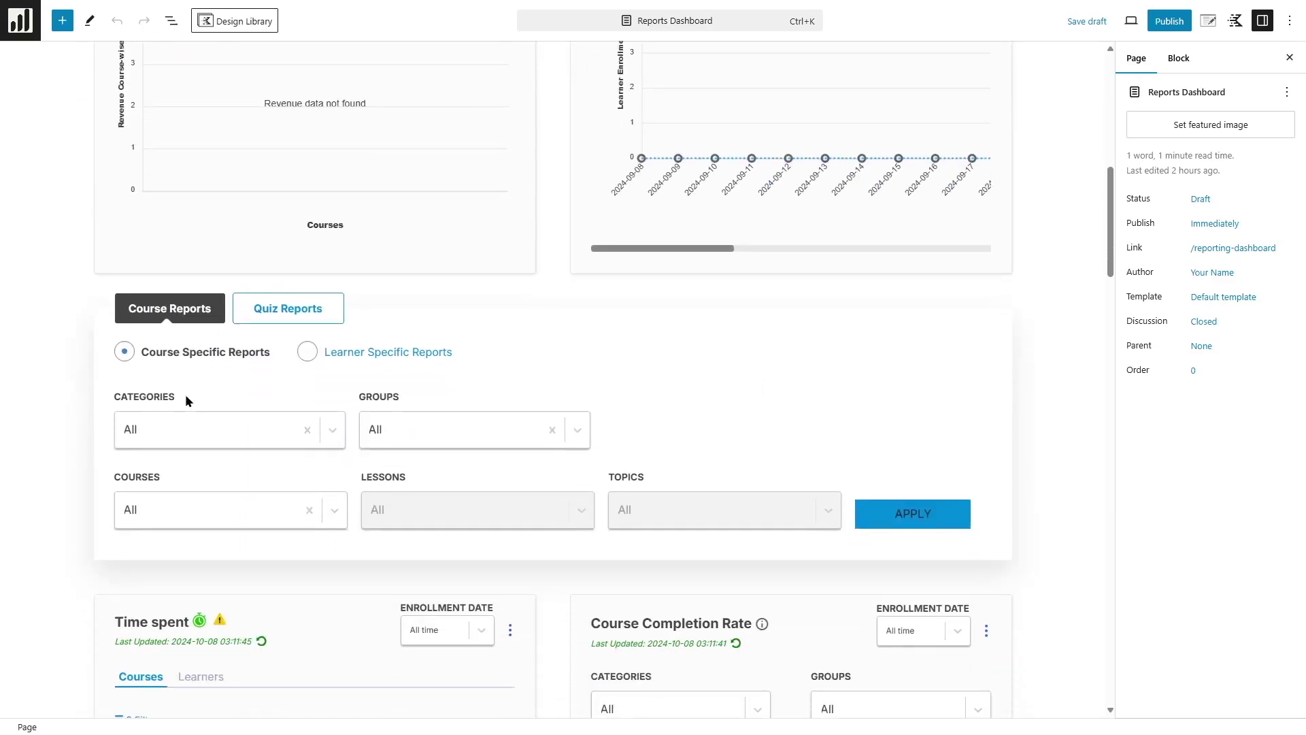
Set the Courses filter to Build Your First Course after checking the empty Categories list
click(333, 429)
click(335, 431)
click(334, 431)
click(334, 431)
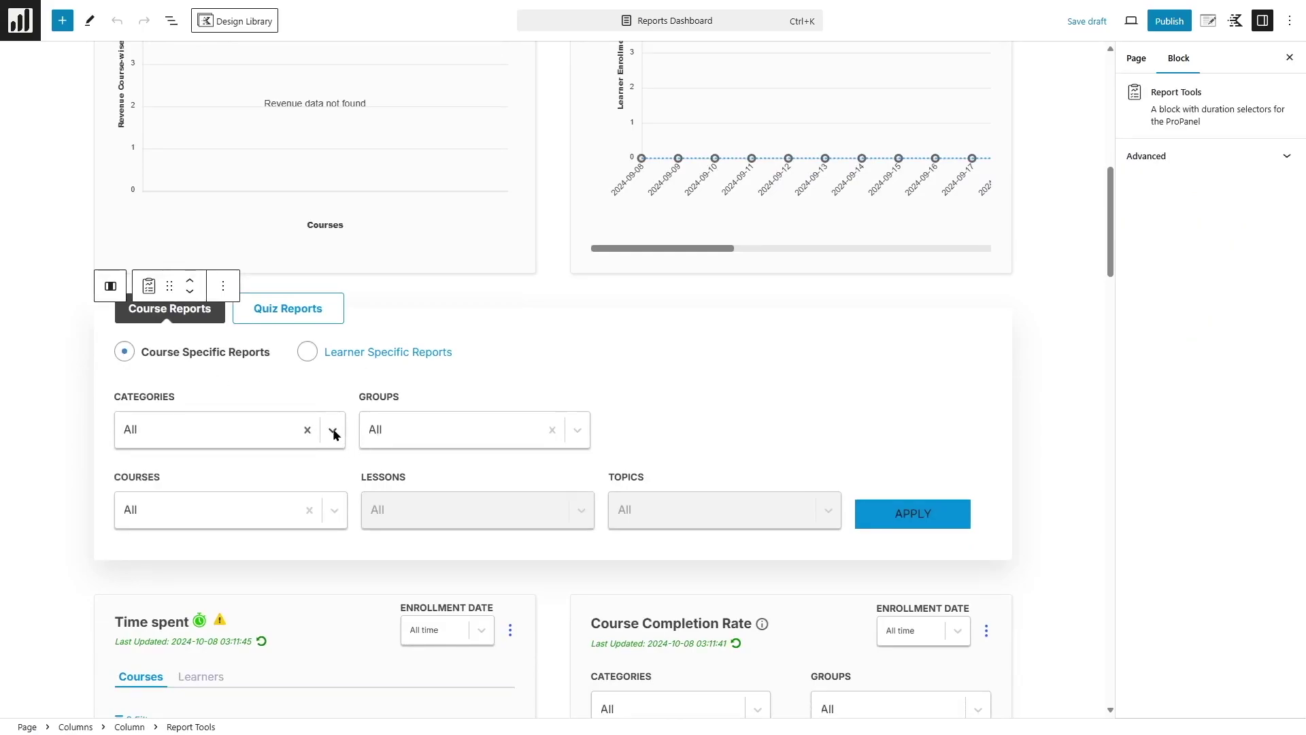
click(332, 514)
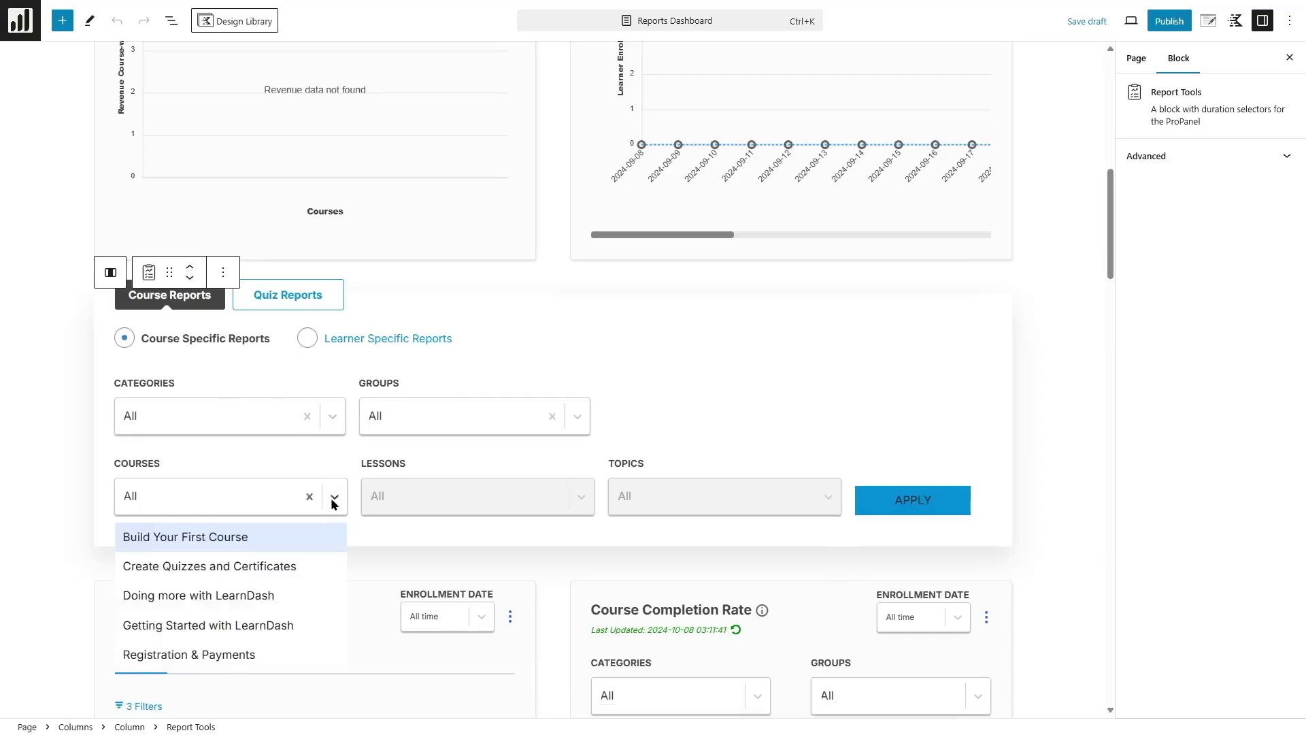
scroll(334, 503, down, 1)
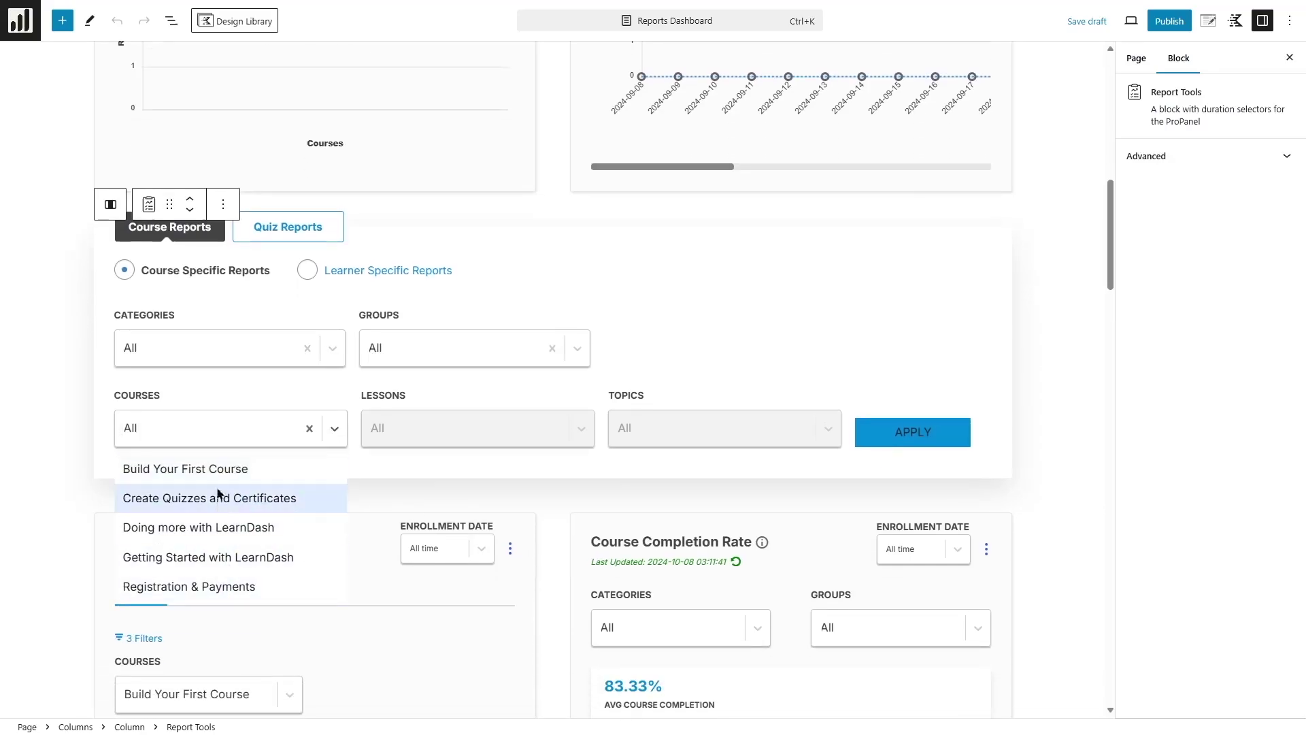
click(386, 471)
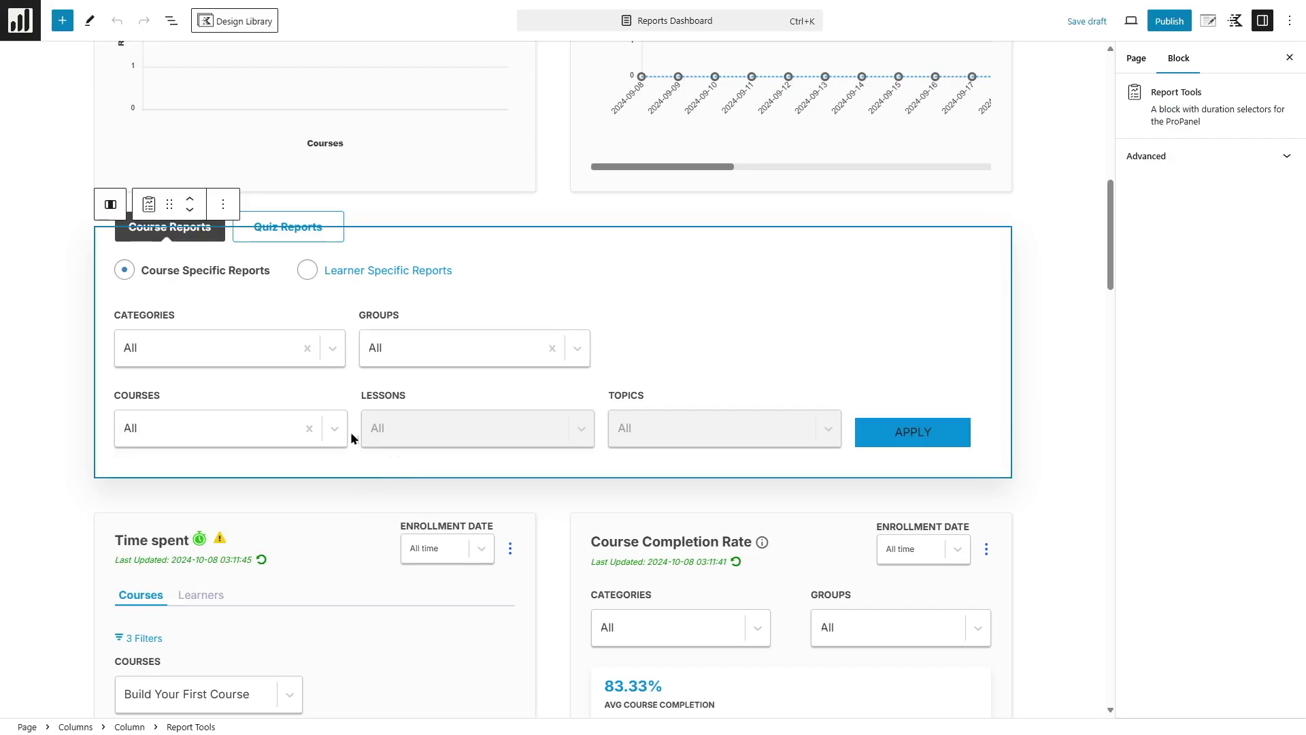
click(318, 434)
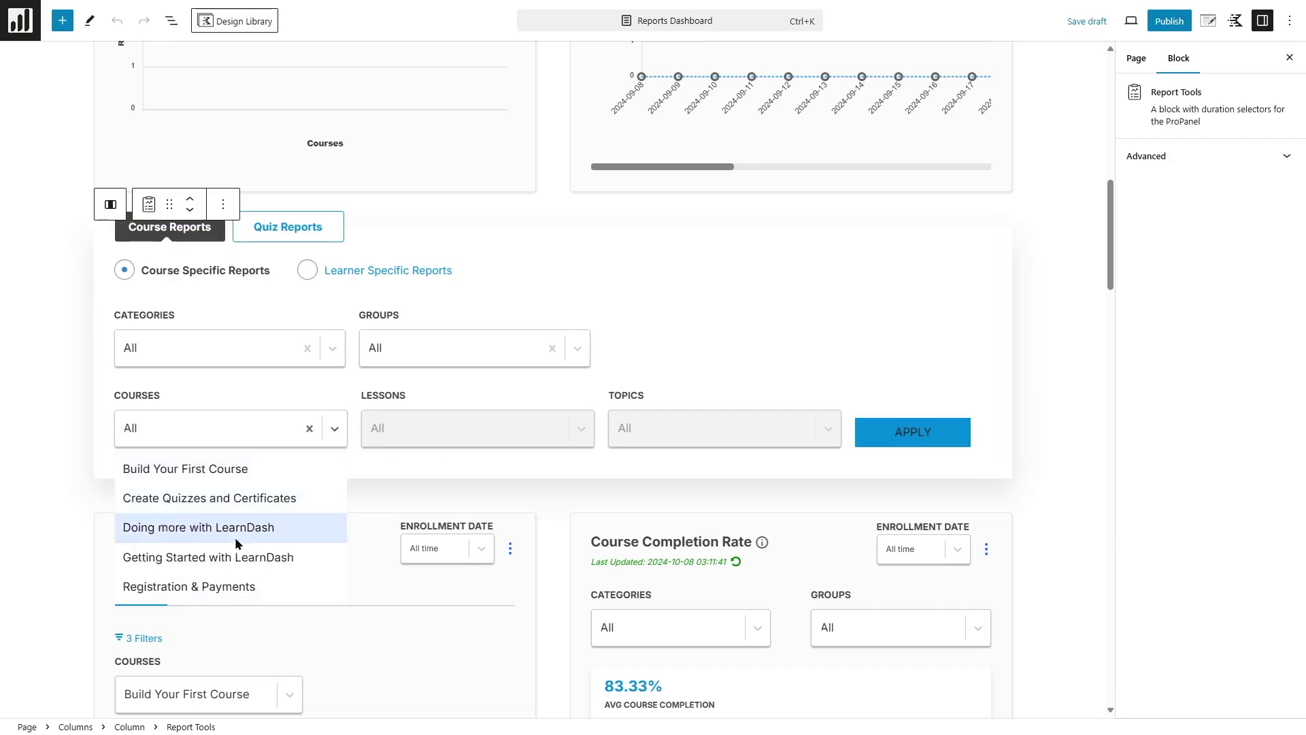
click(212, 475)
Check the Groups and Lessons dropdowns, leaving Lessons on All
click(417, 355)
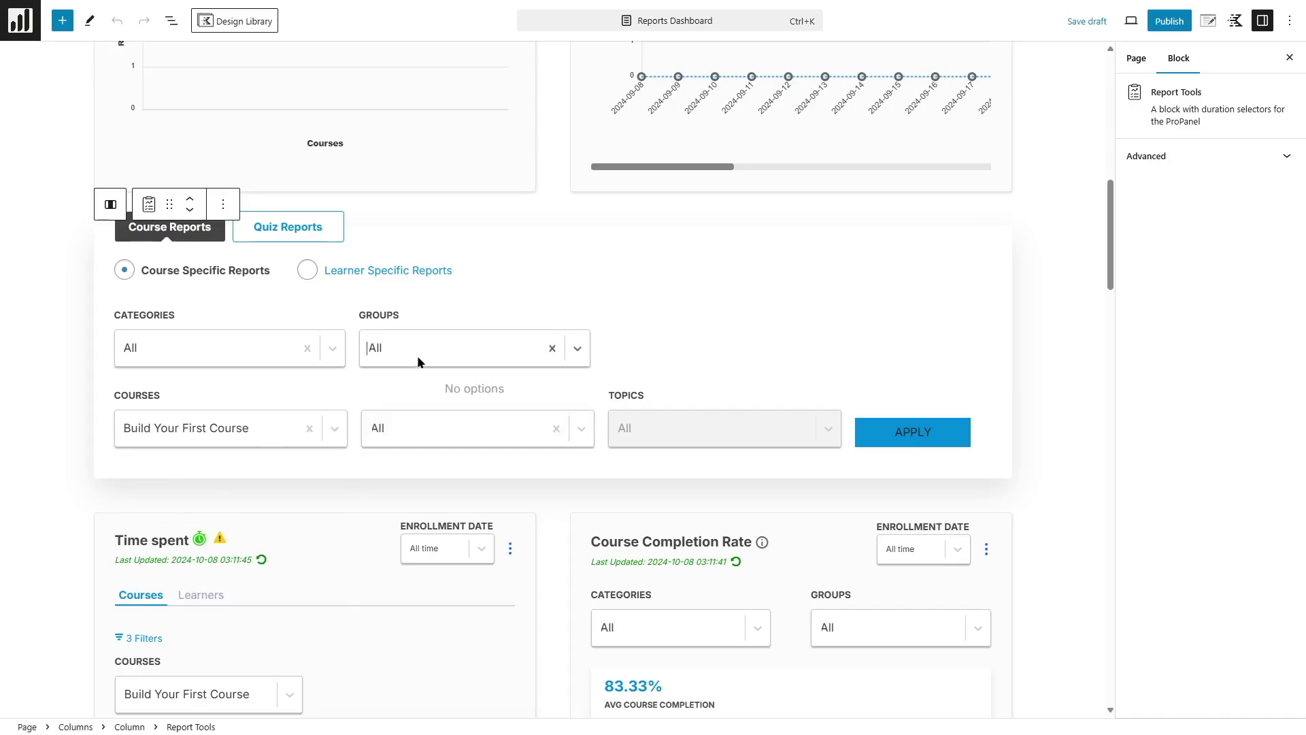
click(576, 349)
click(581, 351)
click(581, 428)
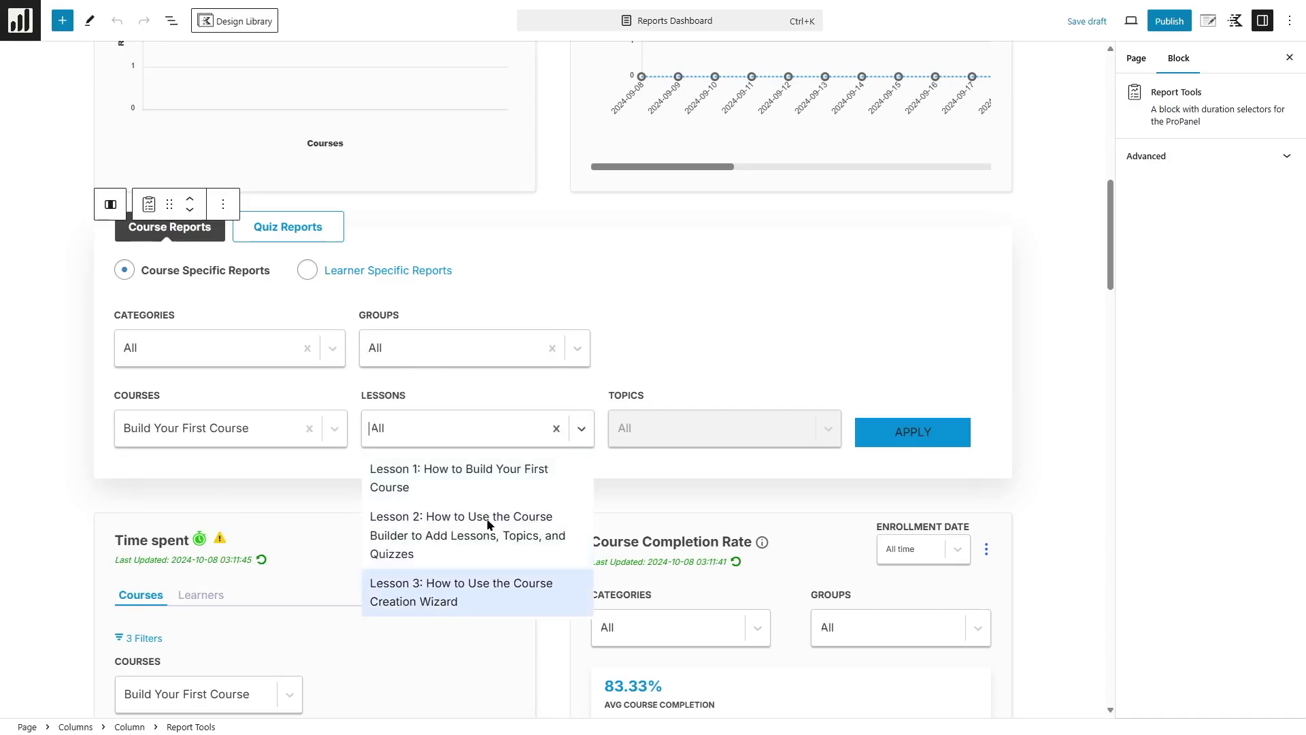
click(580, 428)
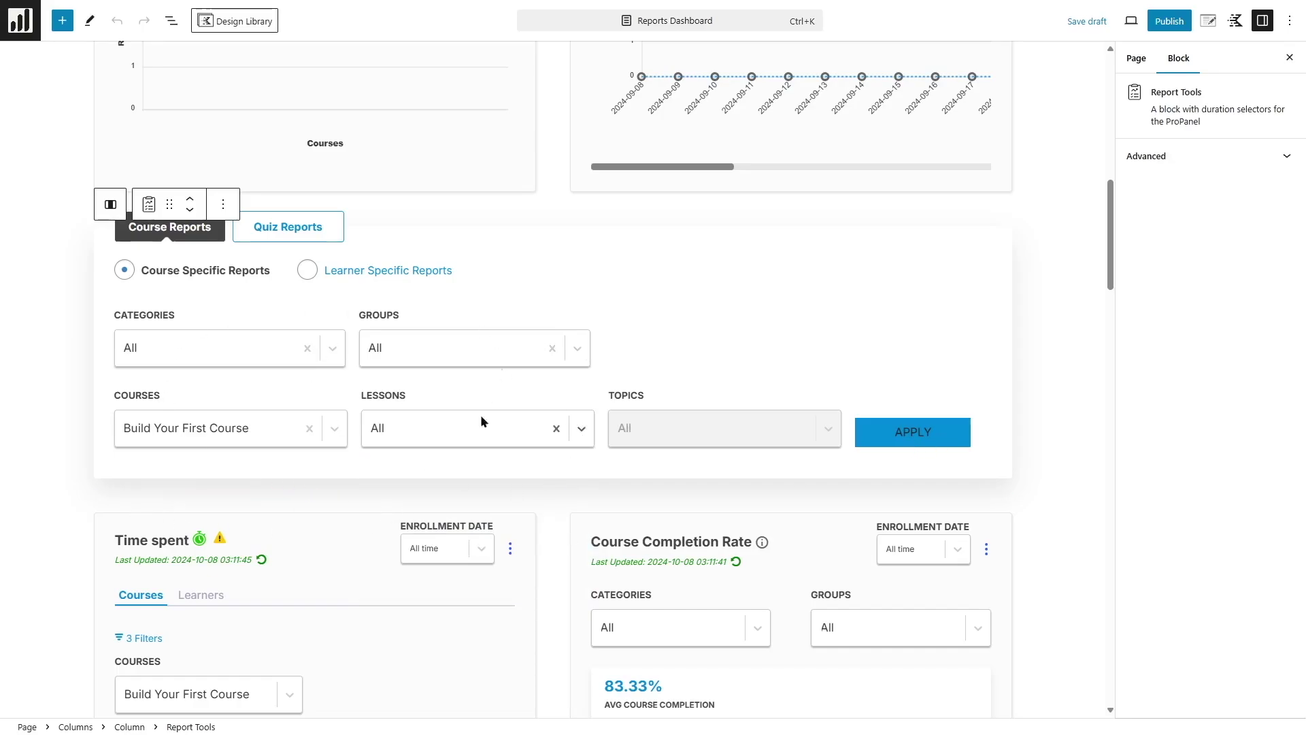
scroll(371, 429, down, 4)
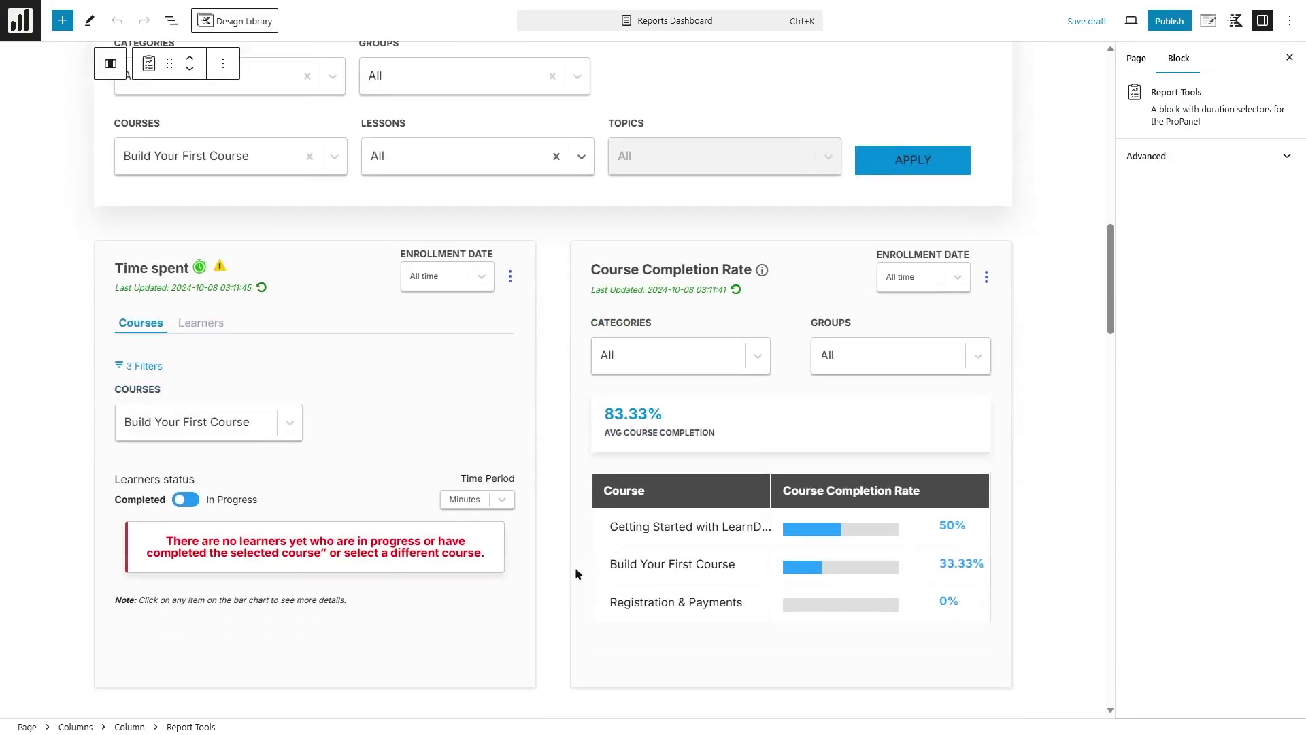
scroll(569, 510, up, 6)
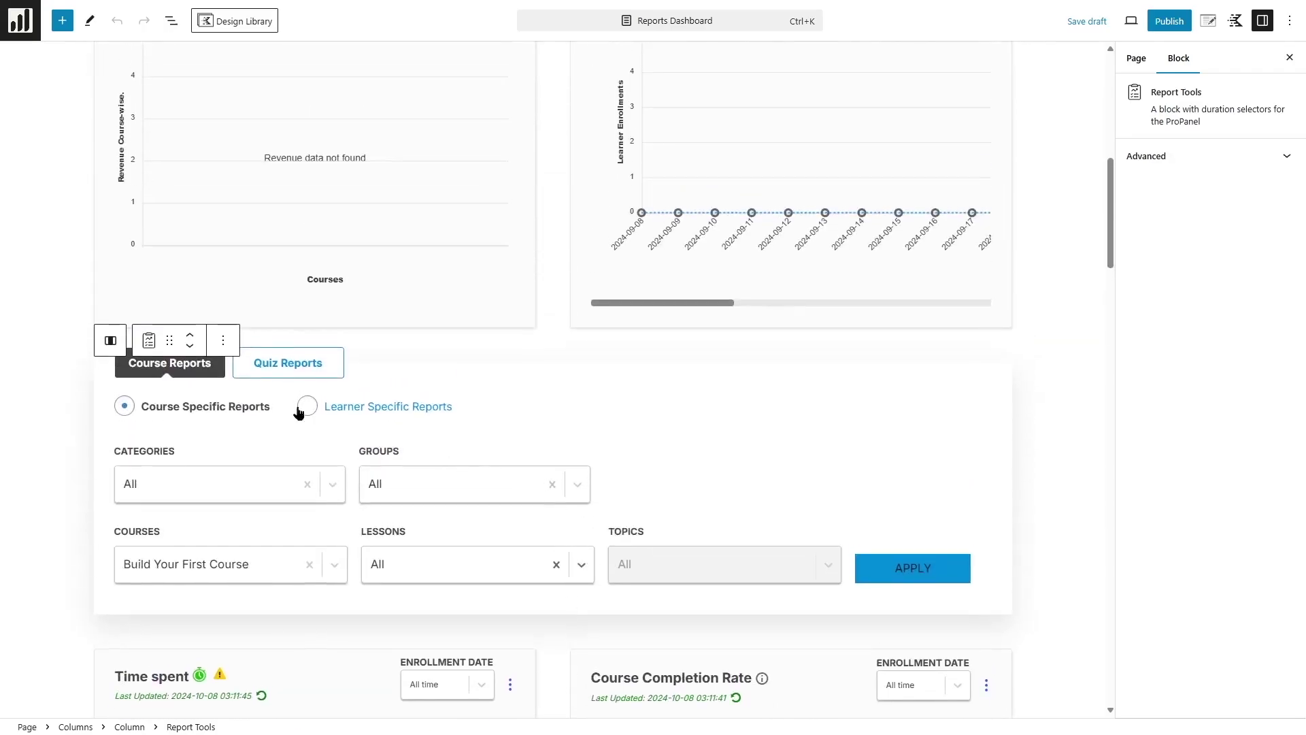
Switch to Learner Specific Reports and view the Learners list
click(304, 408)
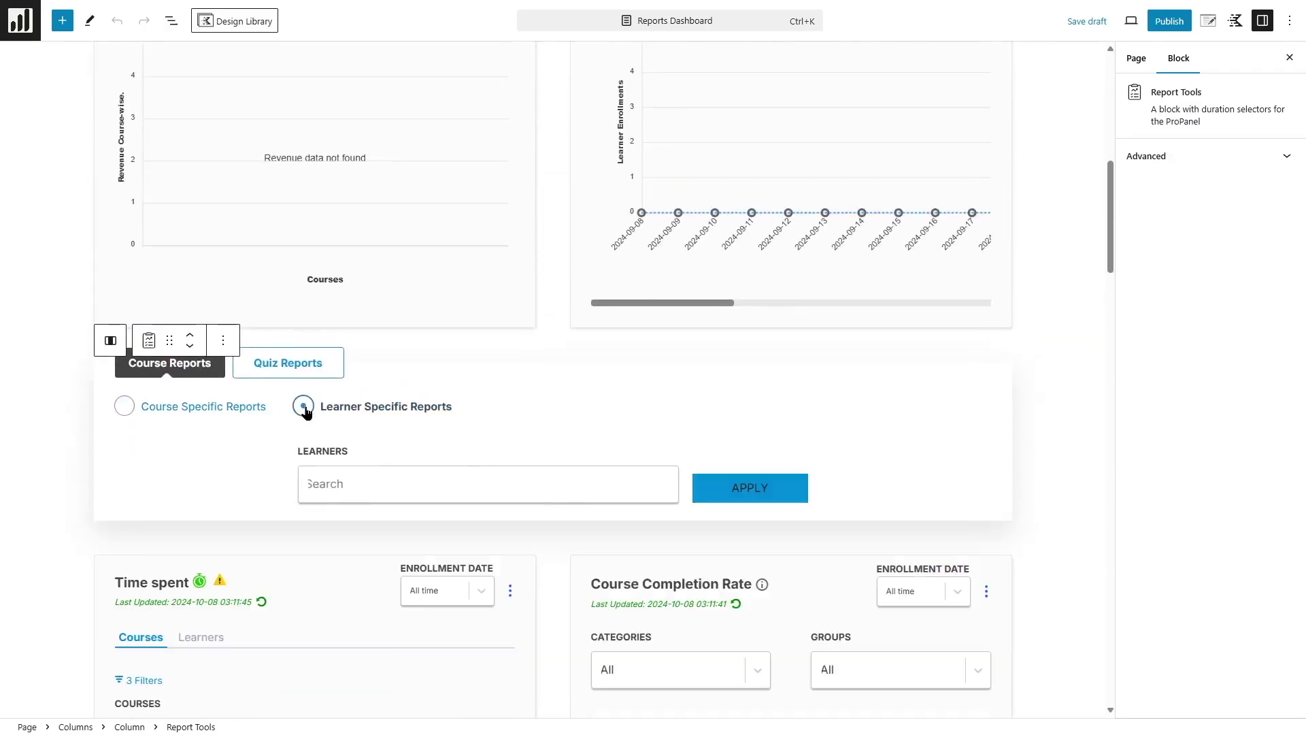
click(467, 486)
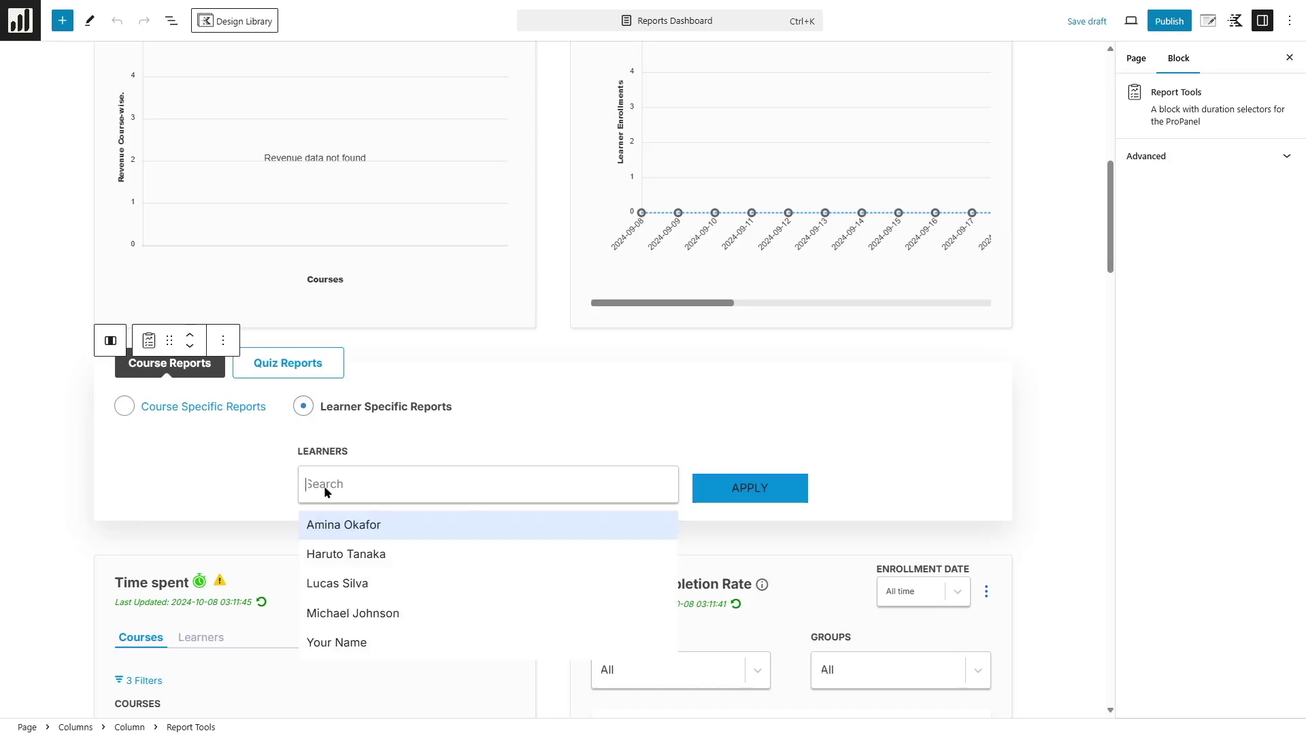
click(849, 412)
scroll(592, 545, down, 3)
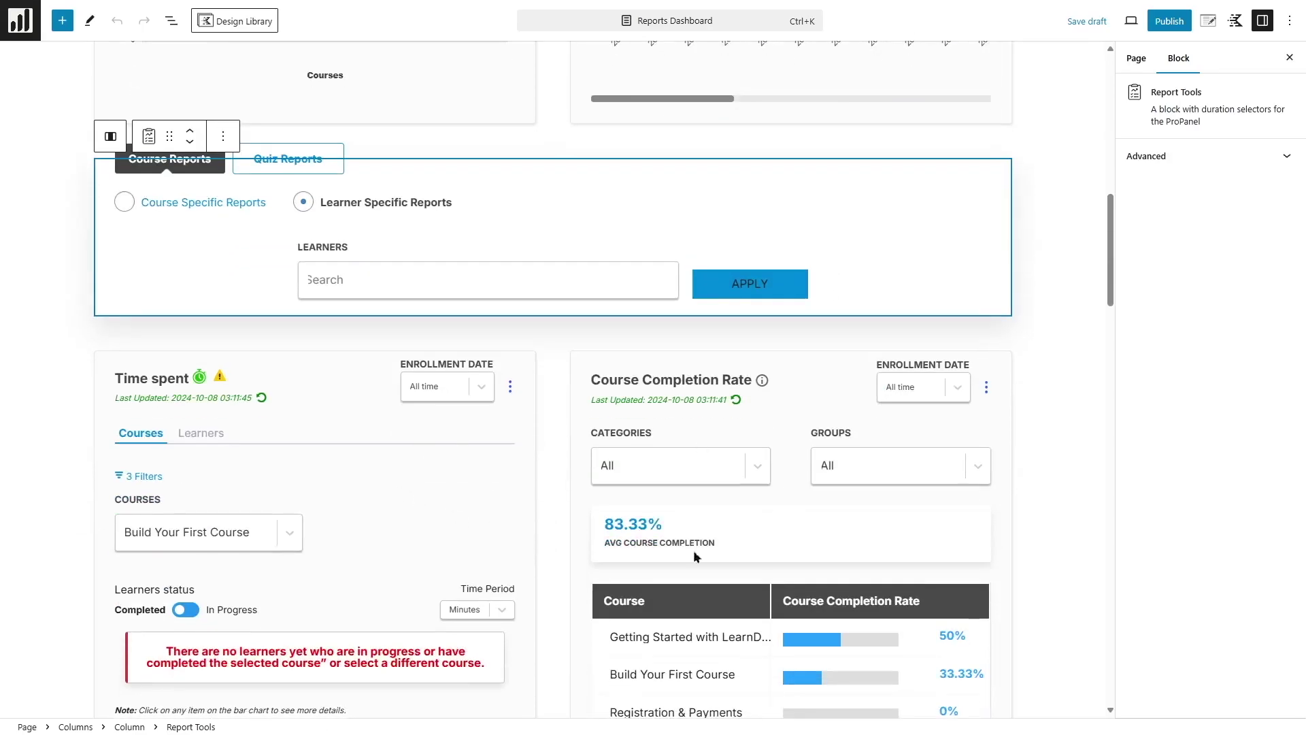
scroll(368, 408, up, 3)
Return to Course Specific Reports and select the Time spent block
click(181, 416)
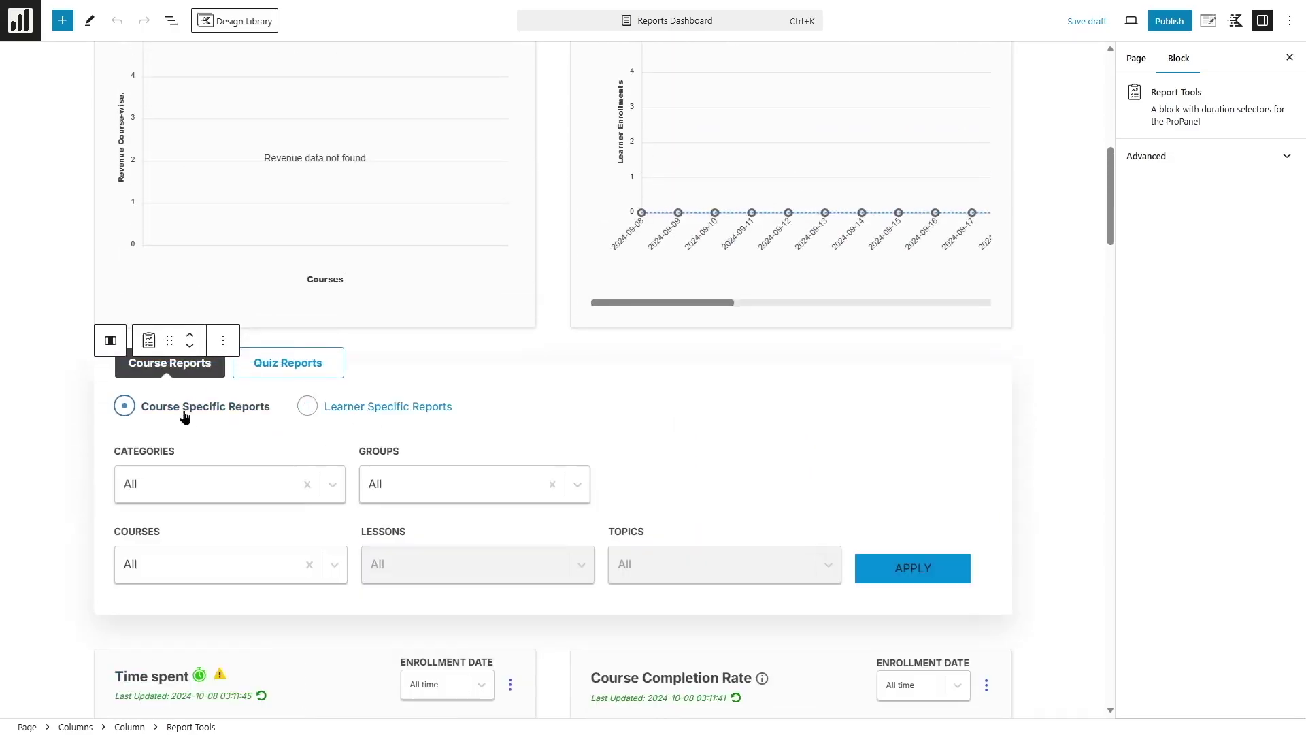
click(354, 433)
scroll(350, 430, down, 6)
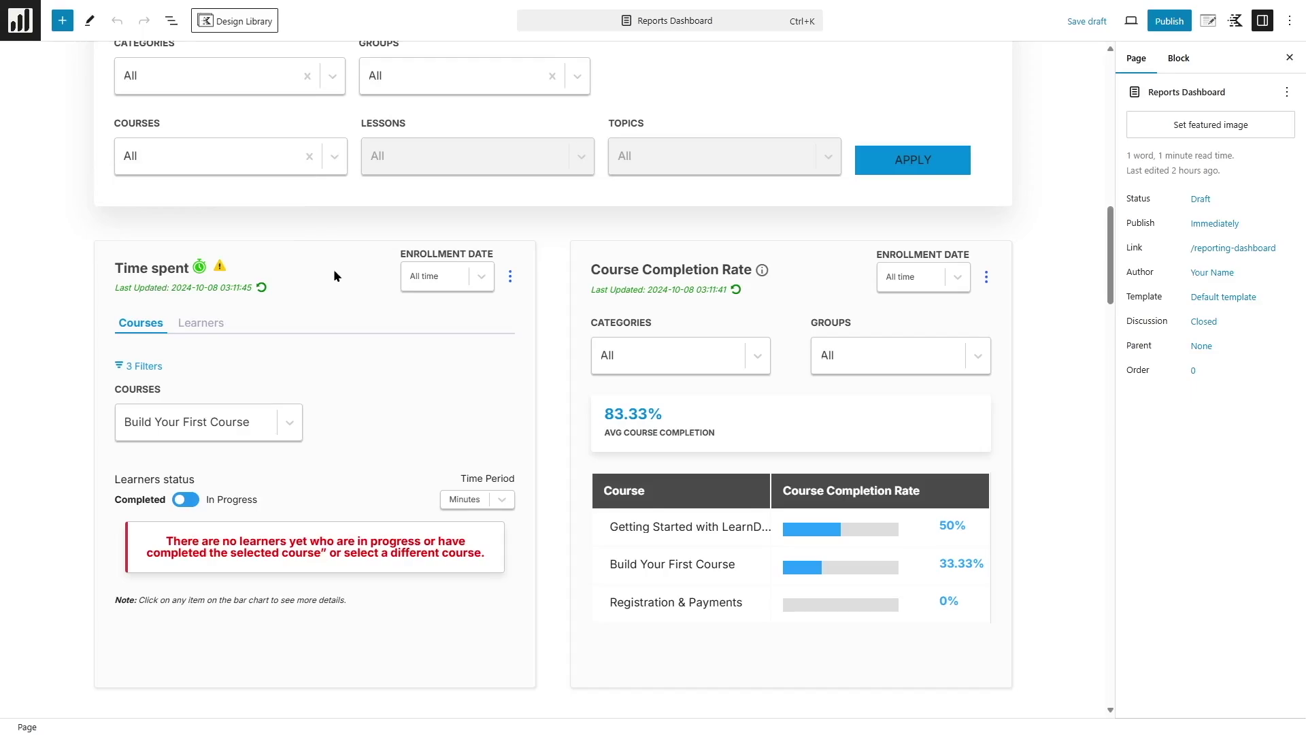
click(187, 338)
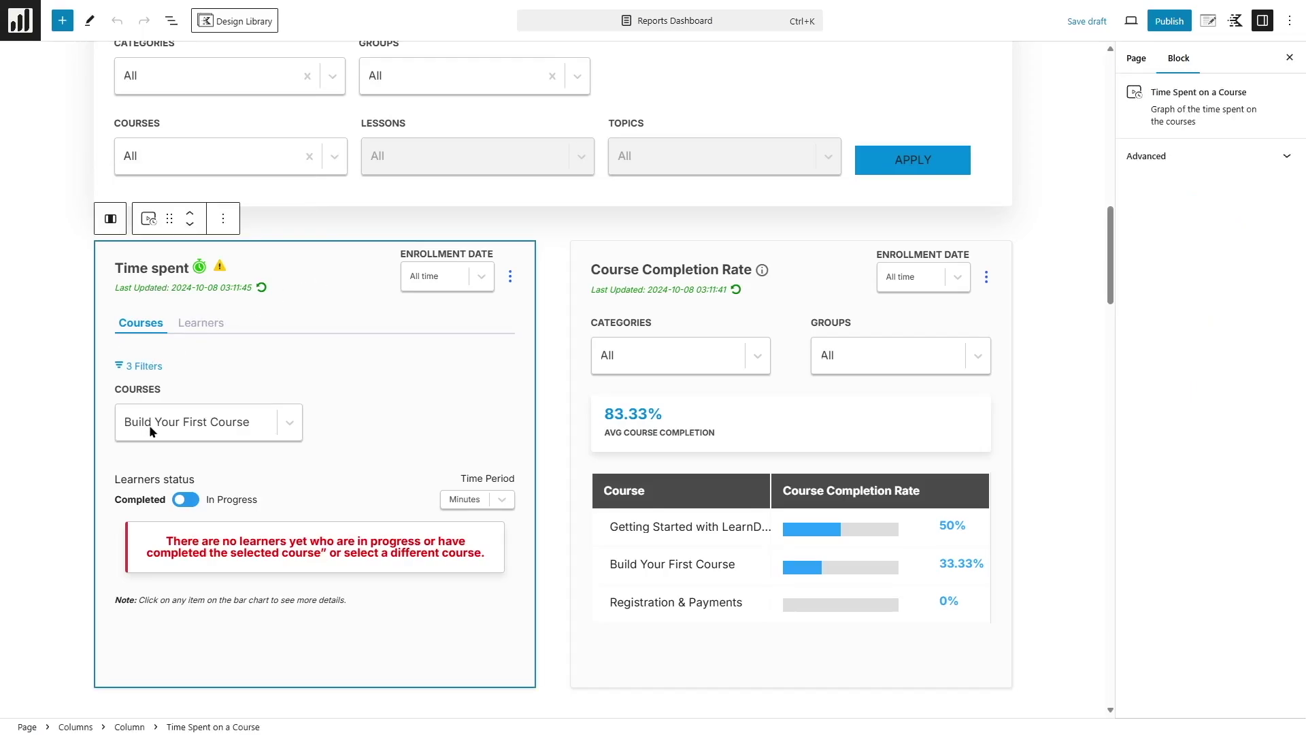
click(290, 422)
click(370, 345)
scroll(722, 618, down, 8)
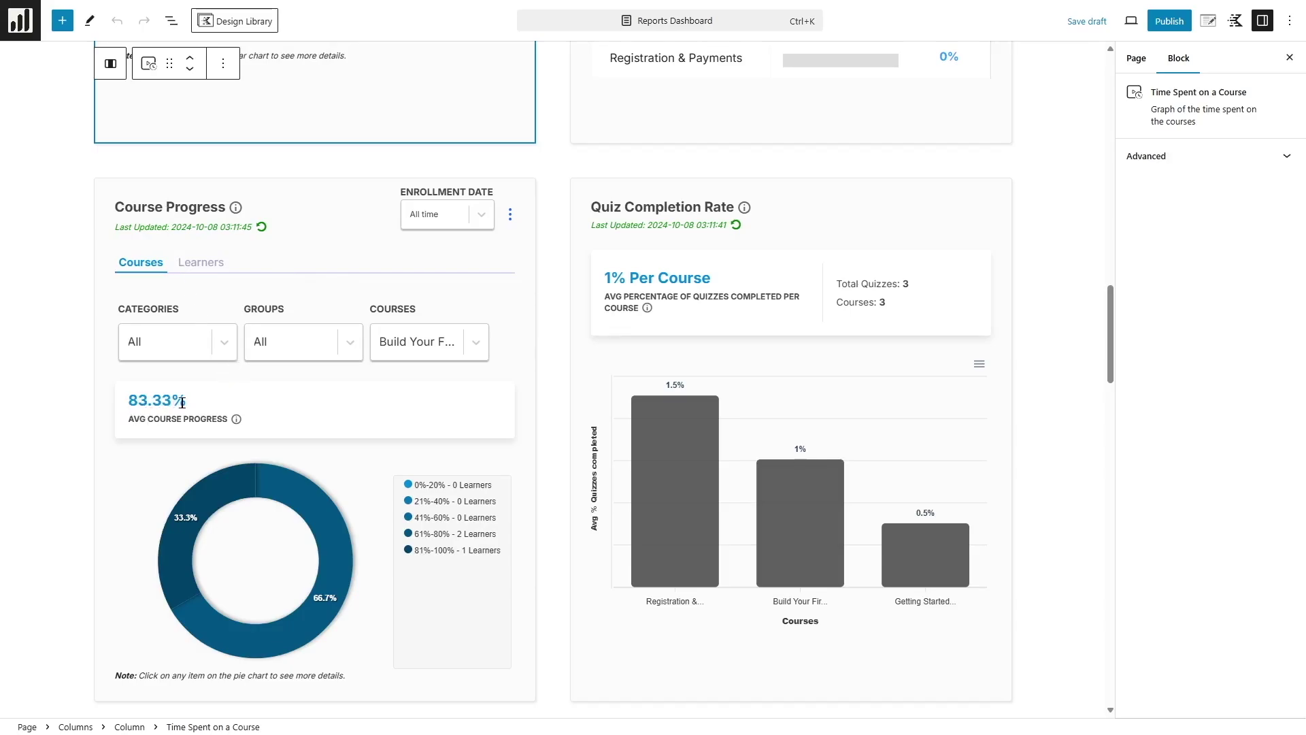
mouse_move(334, 572)
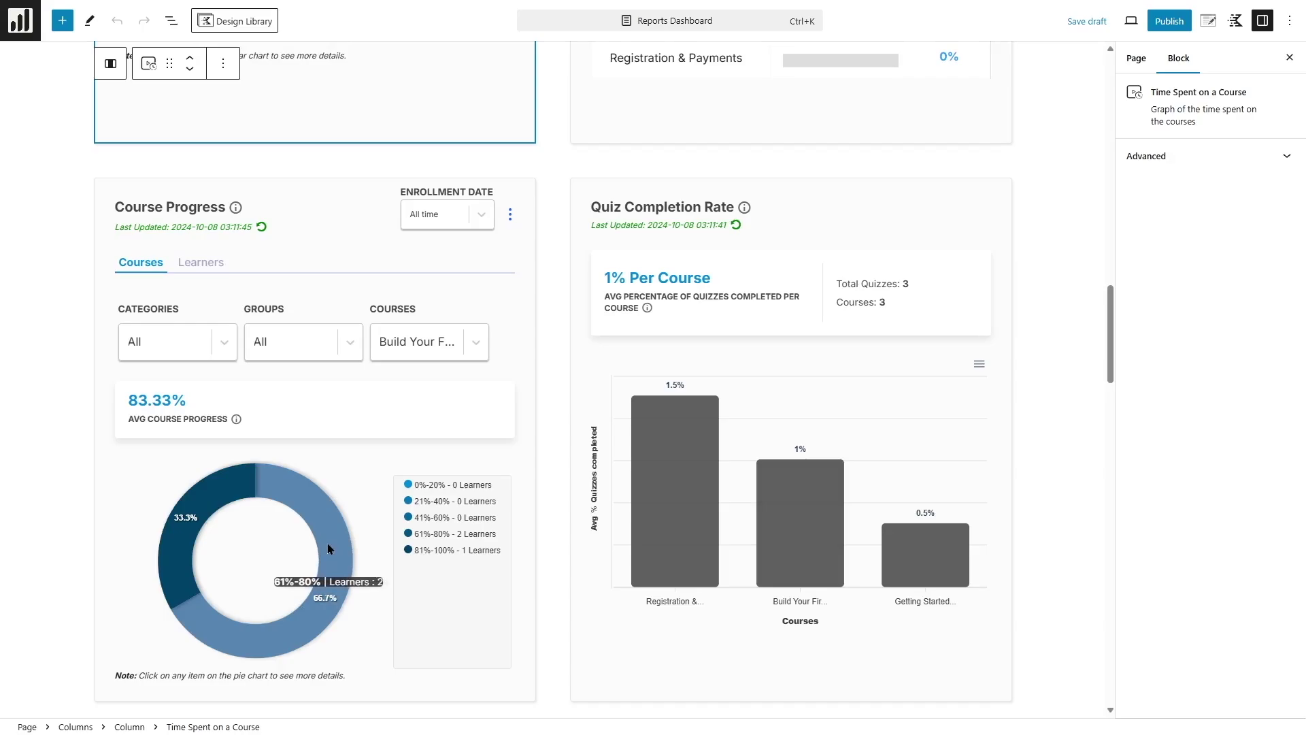
mouse_move(168, 524)
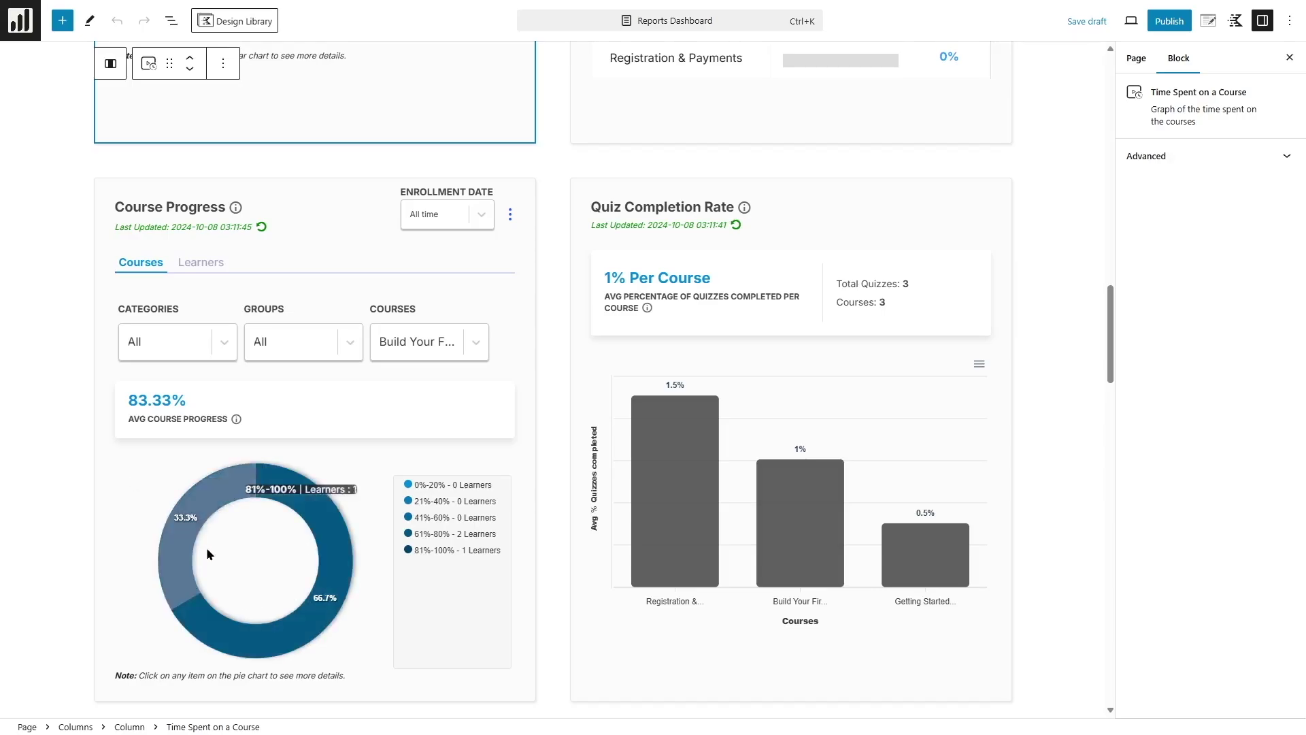
click(347, 545)
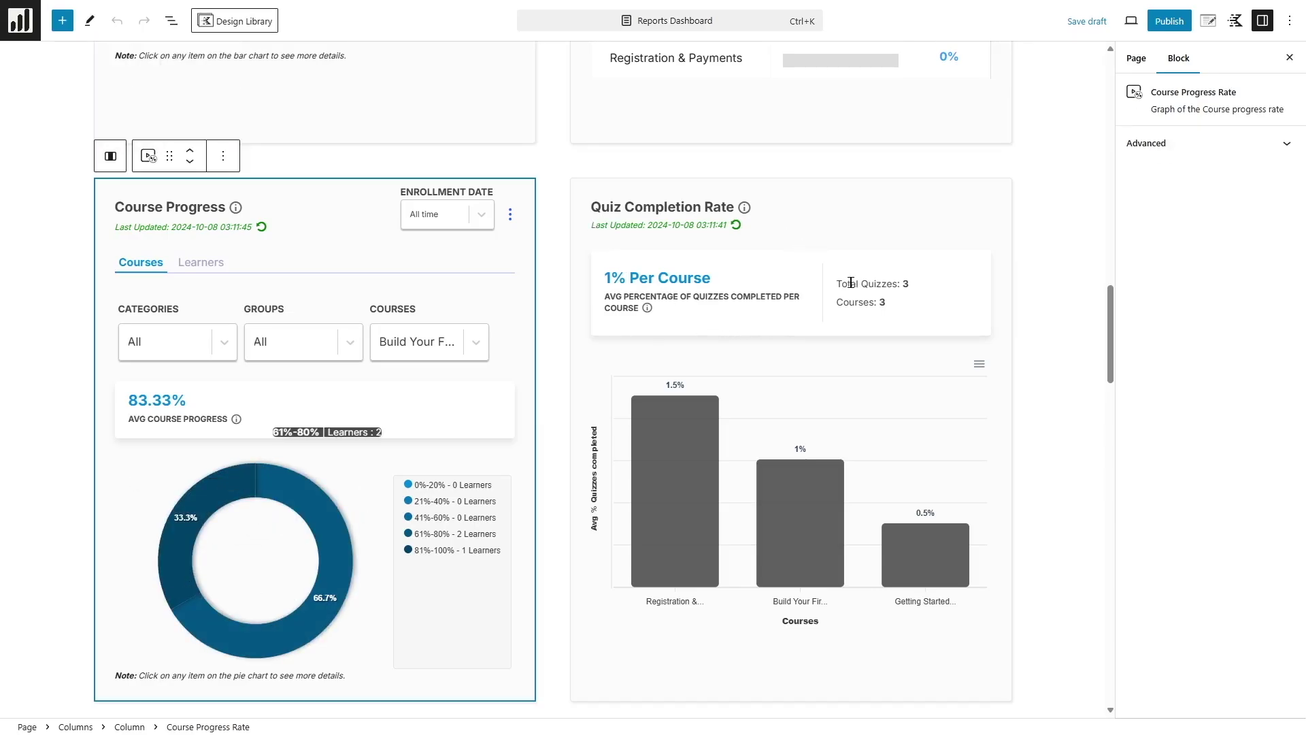
scroll(934, 383, down, 8)
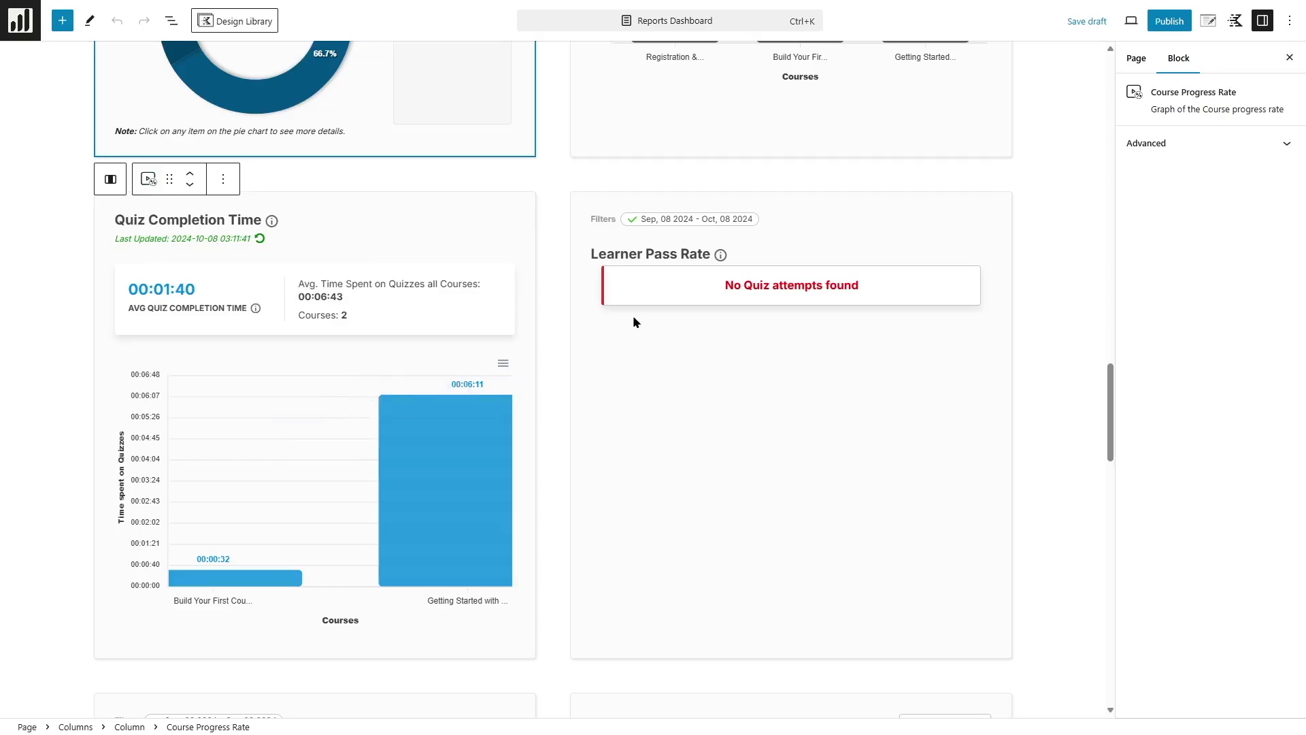
scroll(848, 524, down, 4)
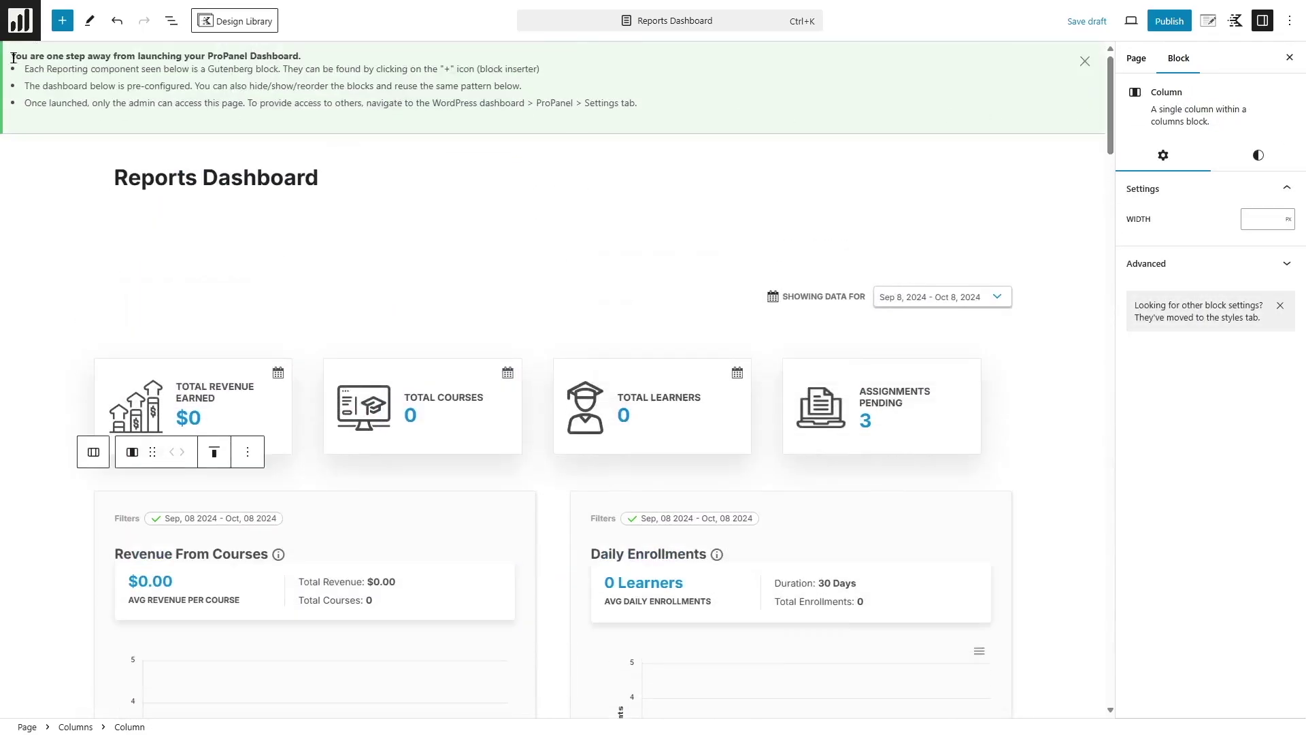
Search the block library for 'propanel' to list the ProPanel report blocks
click(64, 23)
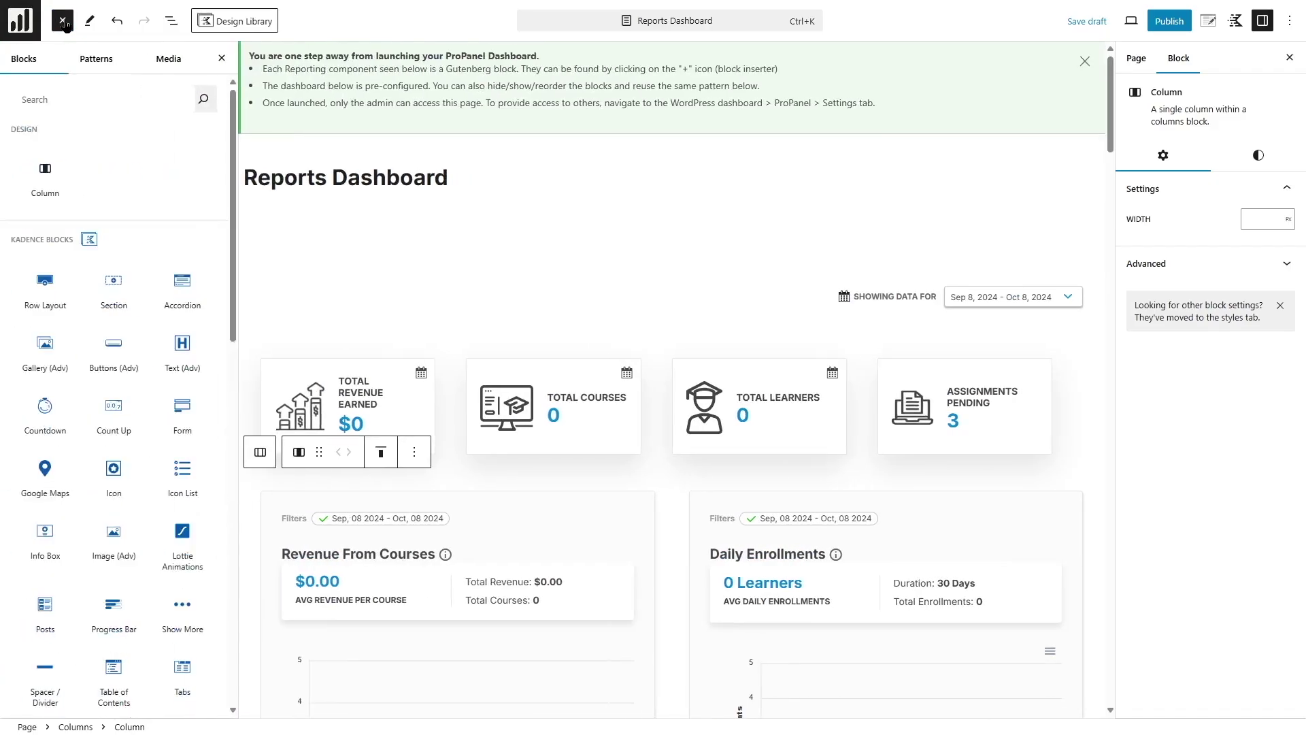
drag(233, 166, 176, 315)
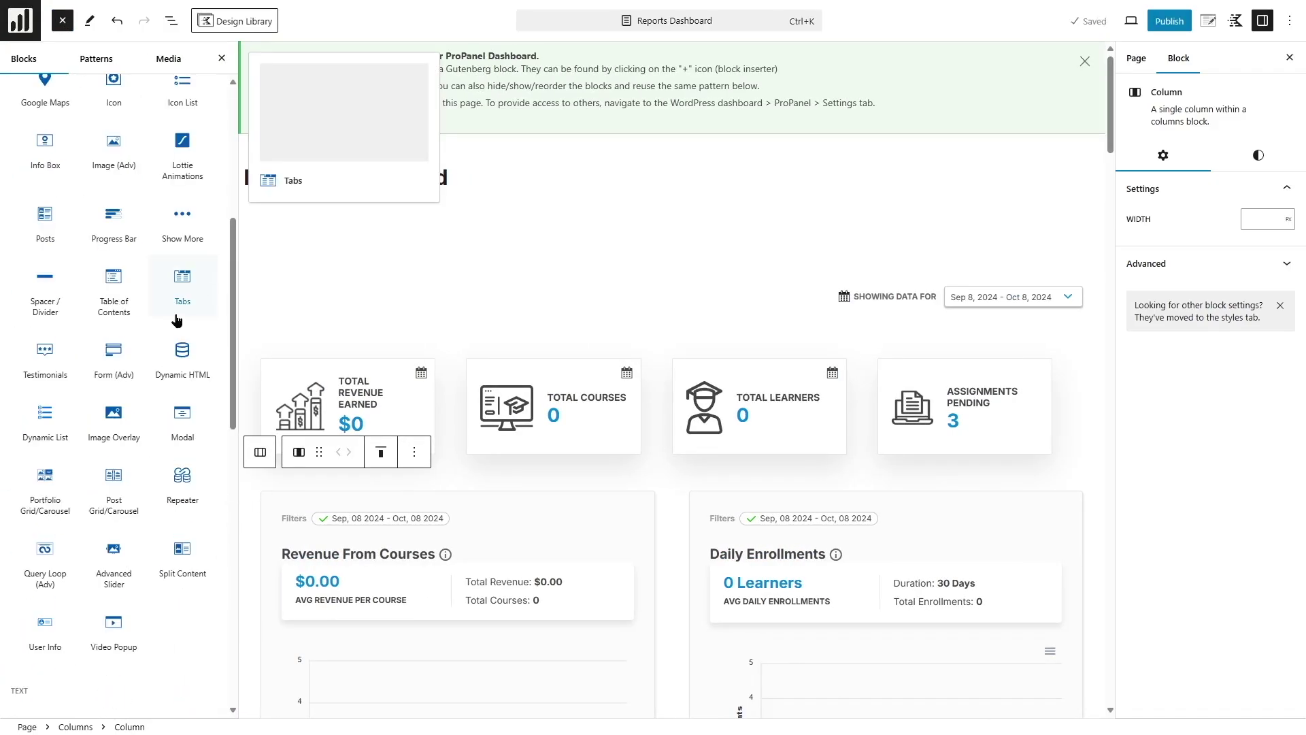
scroll(175, 218, up, 6)
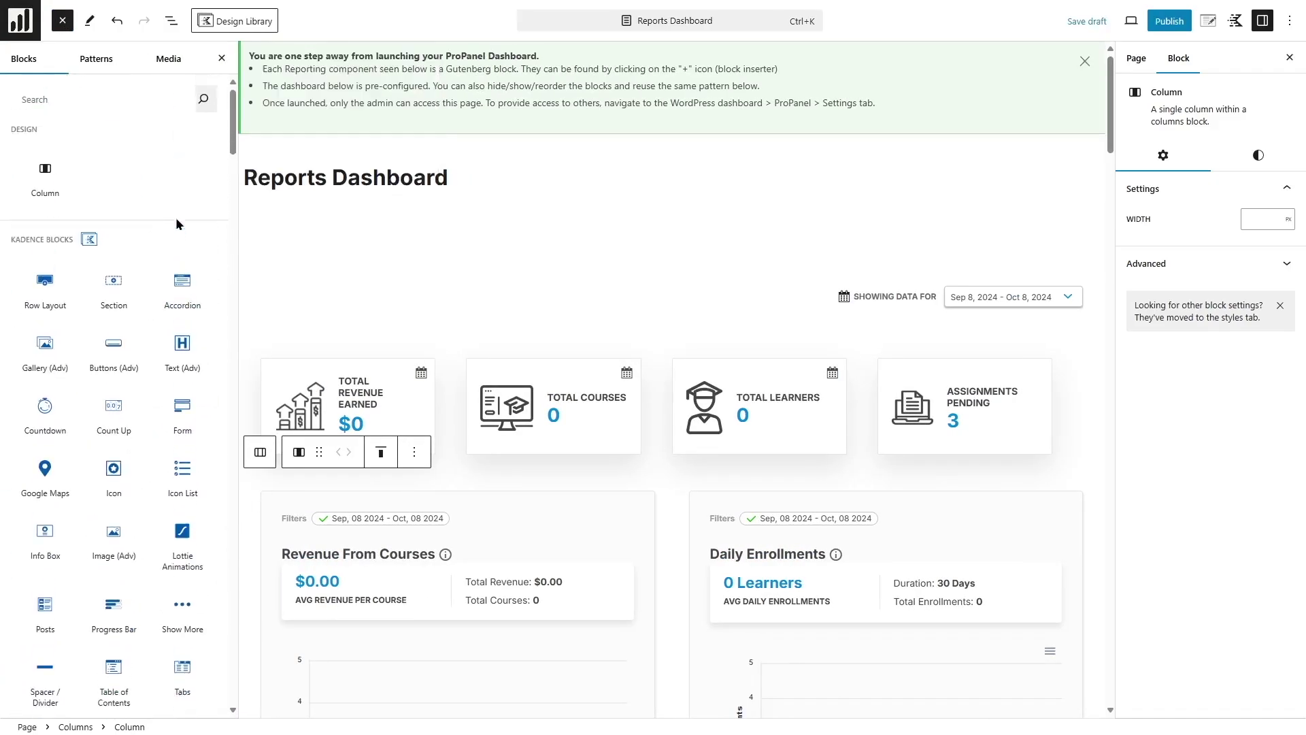
click(52, 90)
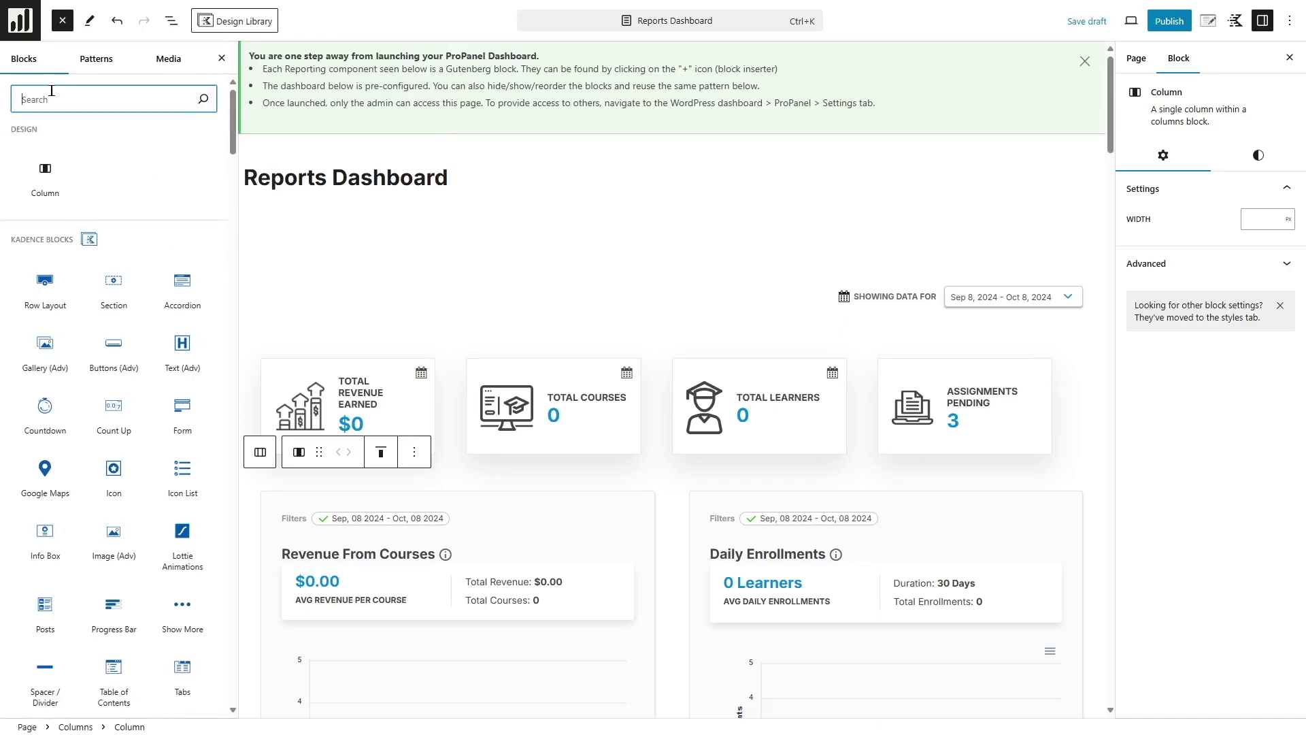
text(propanel)
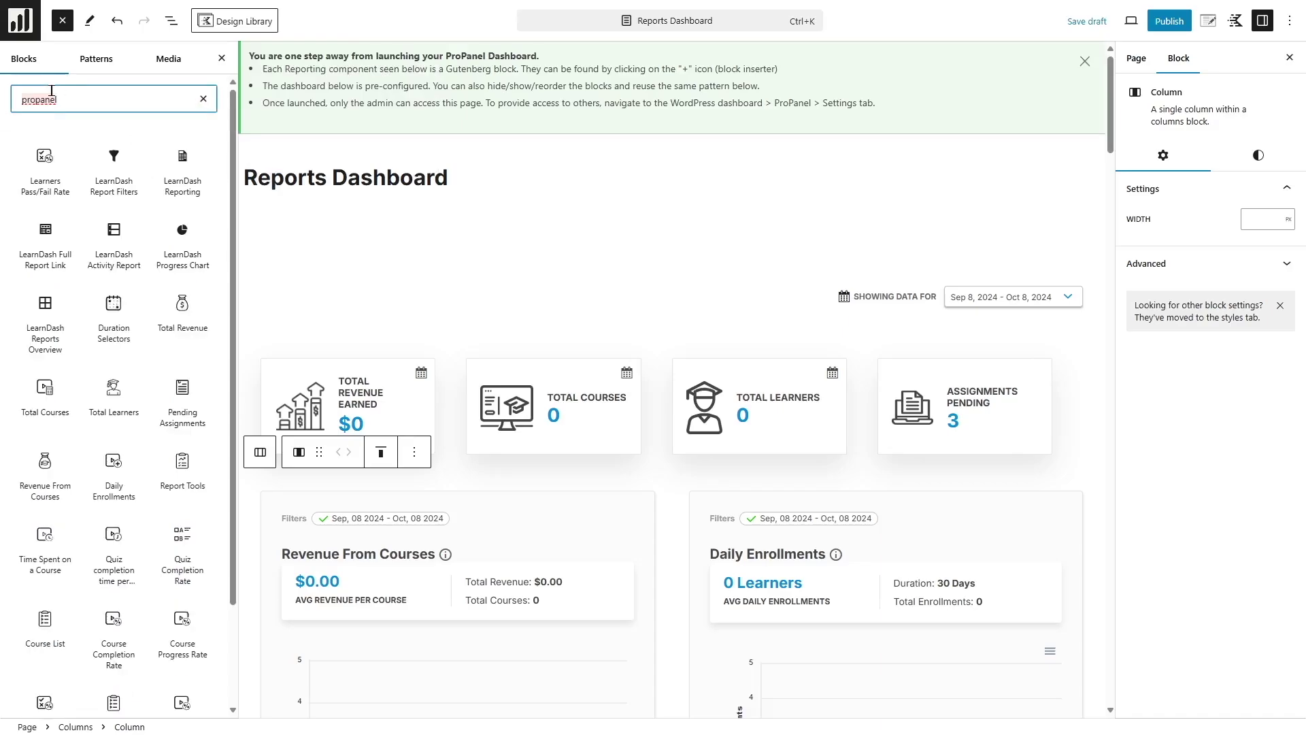
Preview the ProPanel report blocks and add a Course Progress Rate block below the stat cards
mouse_move(42, 412)
mouse_move(106, 501)
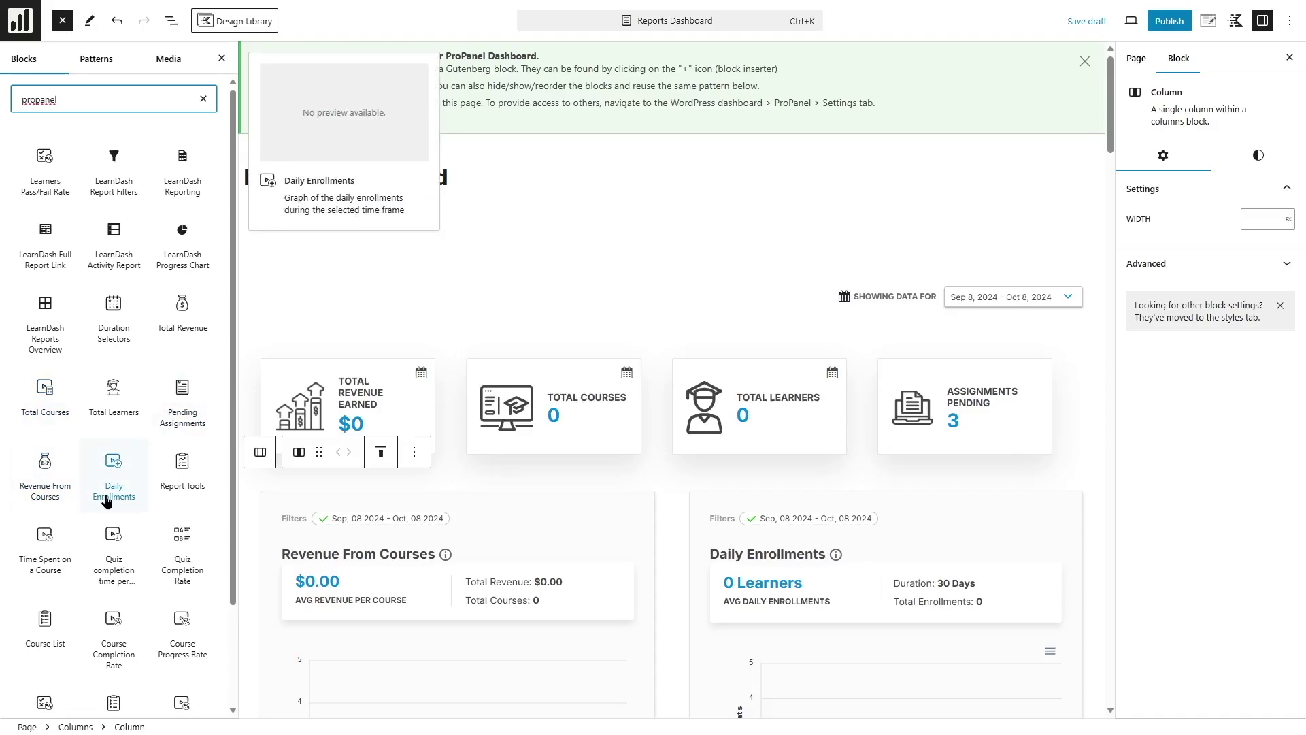
mouse_move(40, 548)
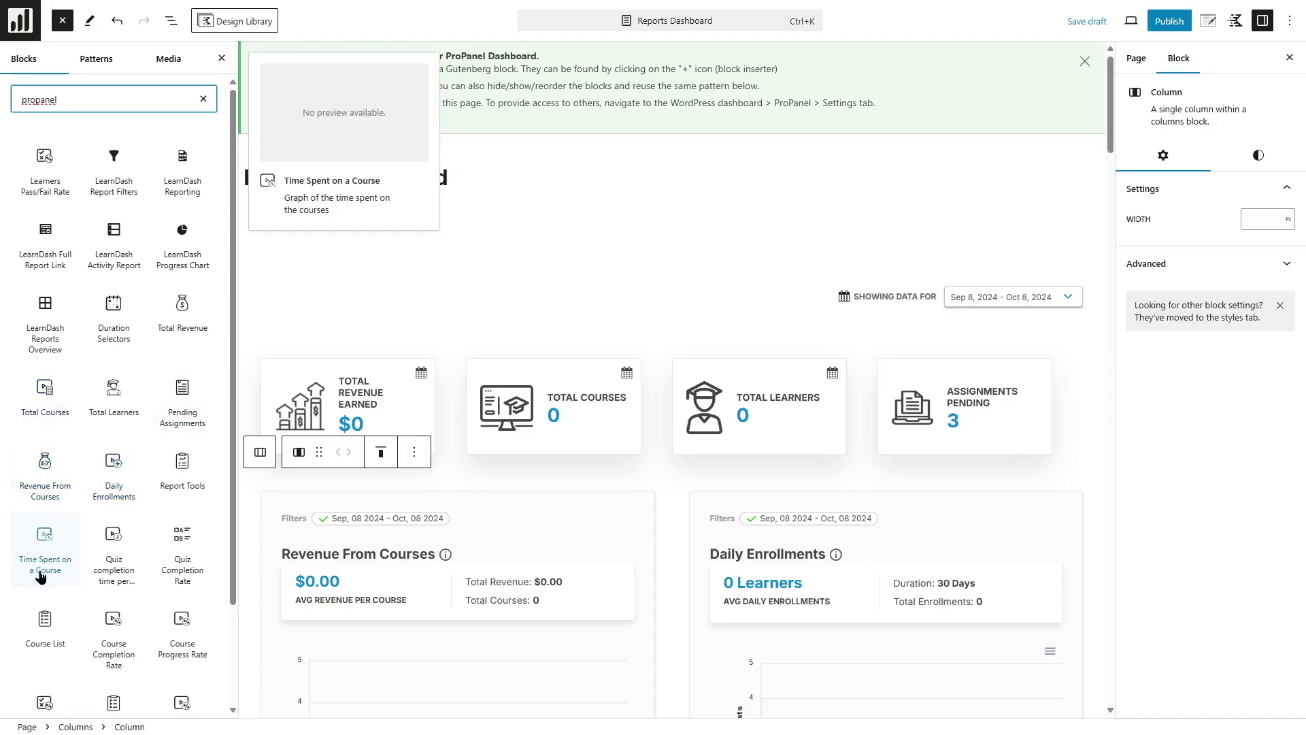
mouse_move(109, 577)
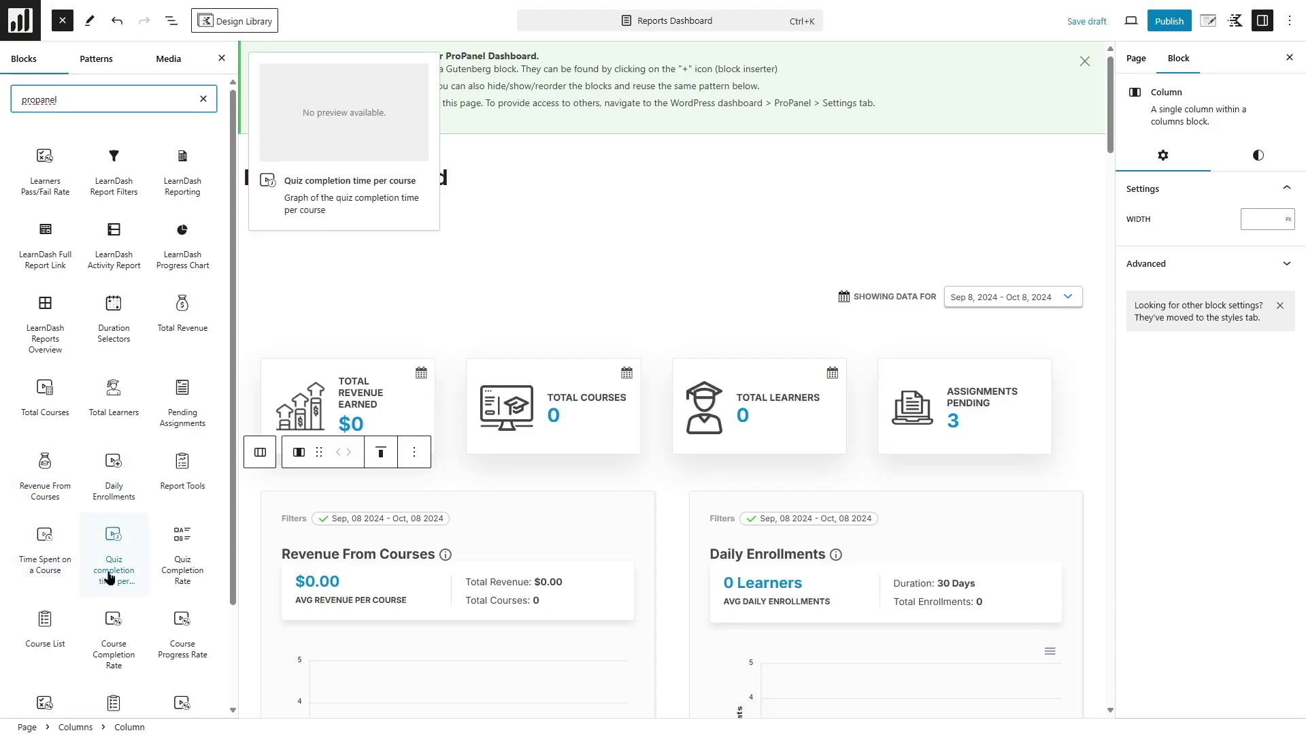
mouse_move(186, 564)
mouse_move(112, 644)
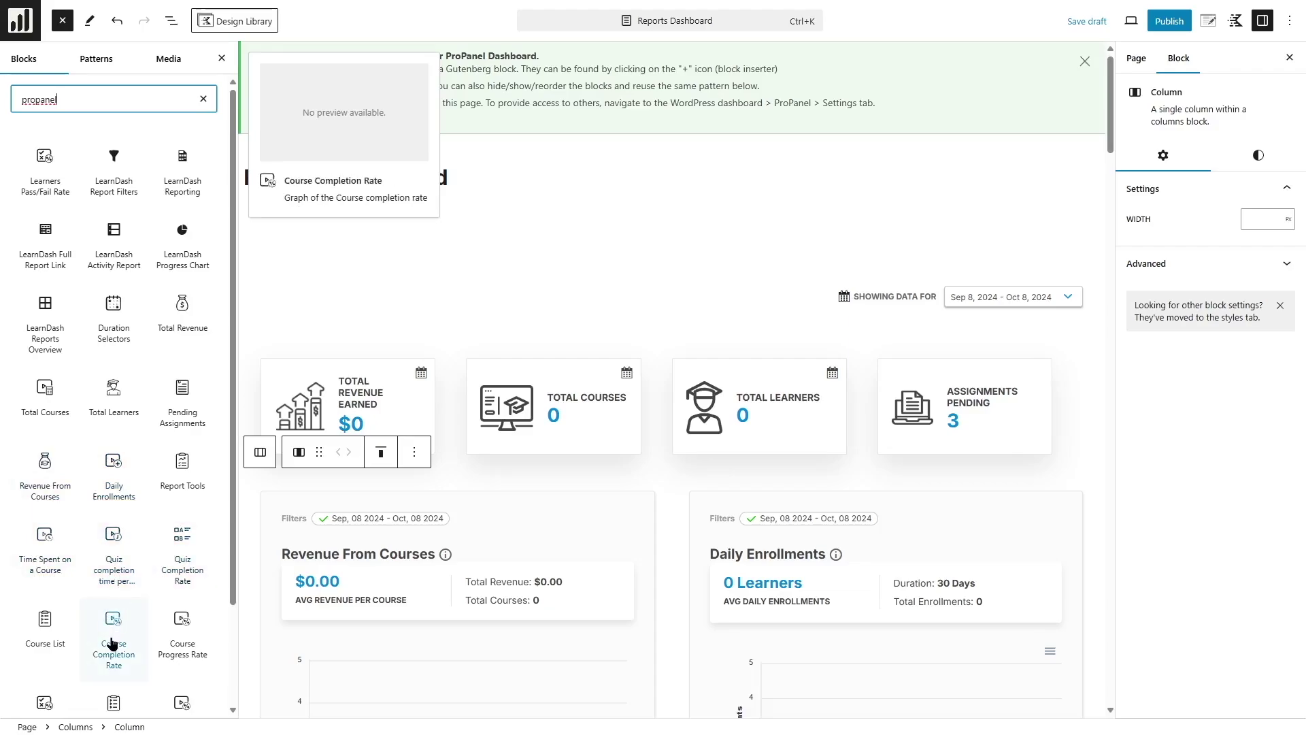
mouse_move(179, 649)
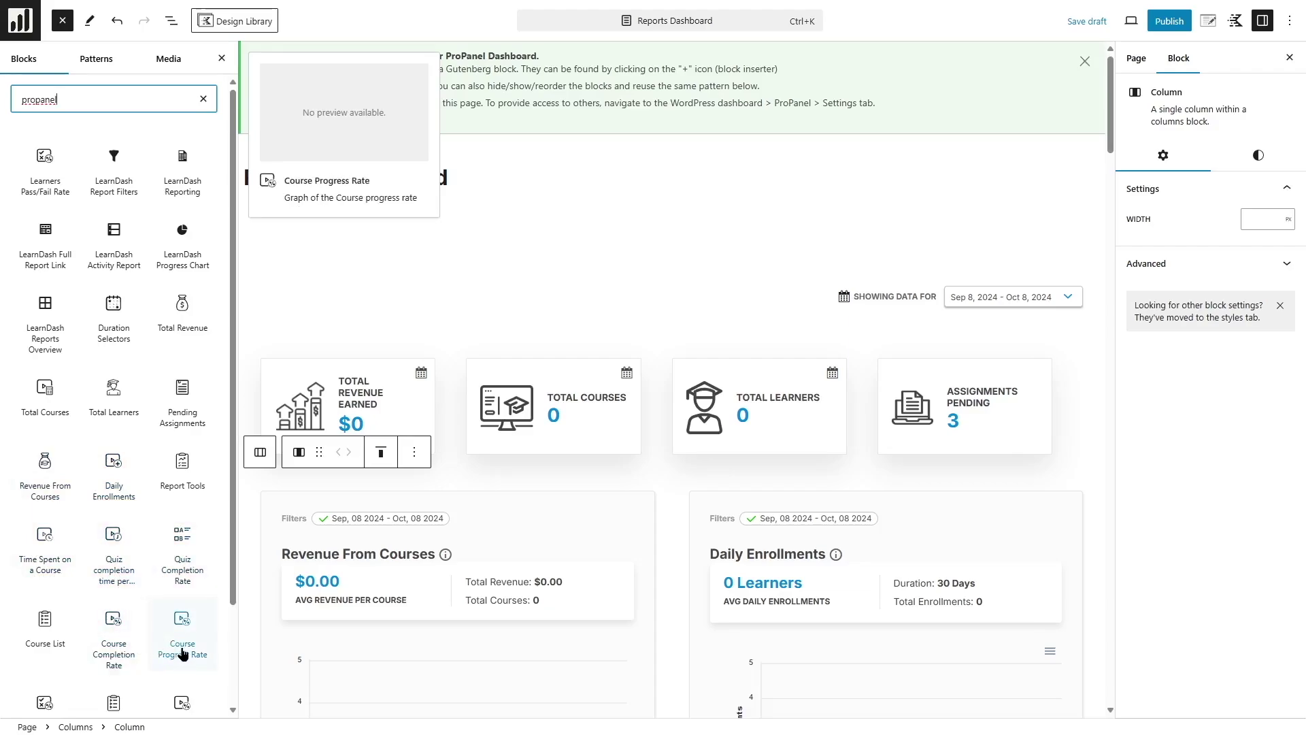
scroll(184, 653, down, 2)
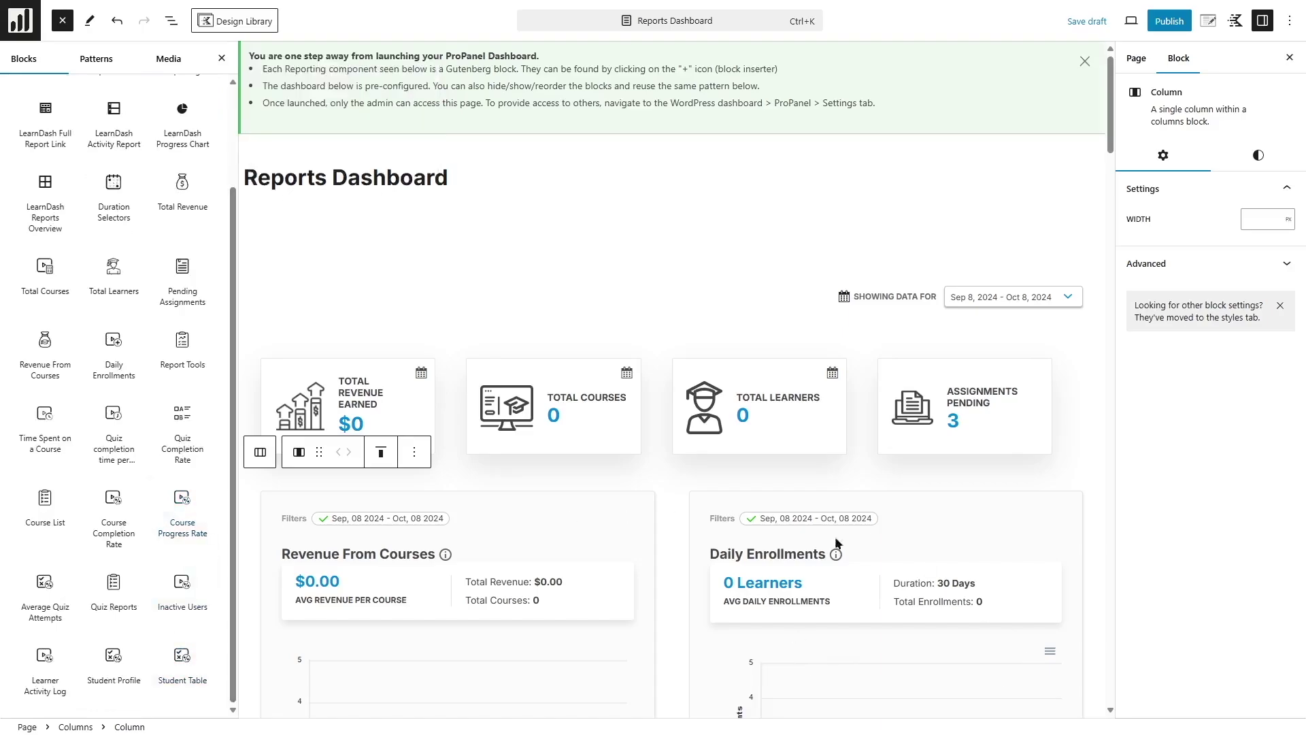
mouse_move(43, 582)
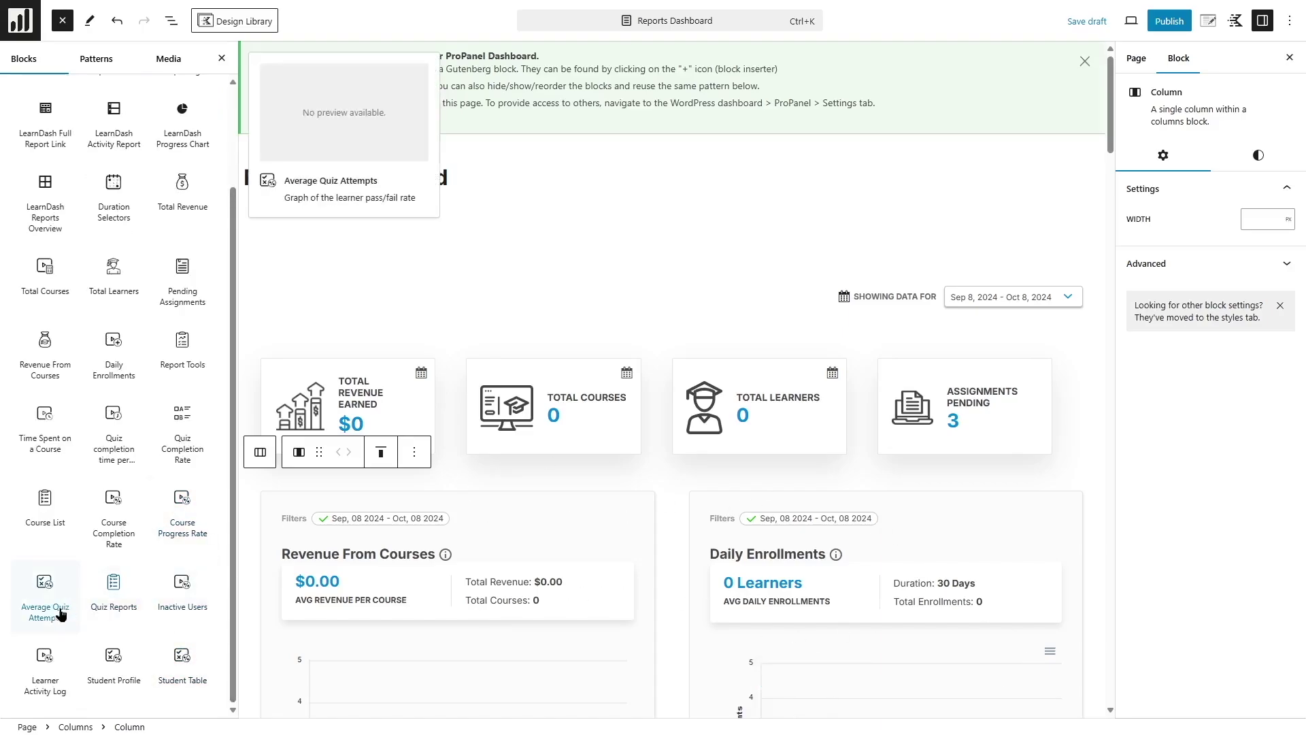
mouse_move(186, 617)
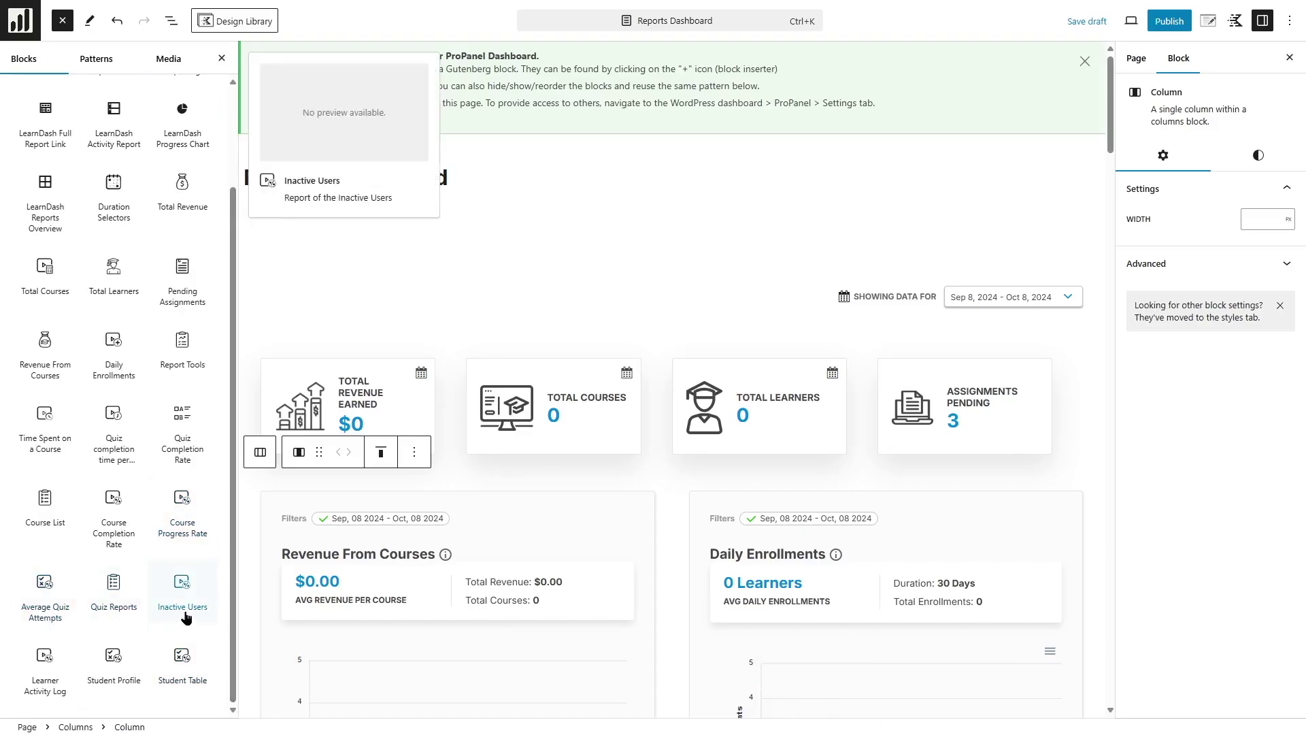
mouse_move(182, 503)
drag(179, 502, 482, 471)
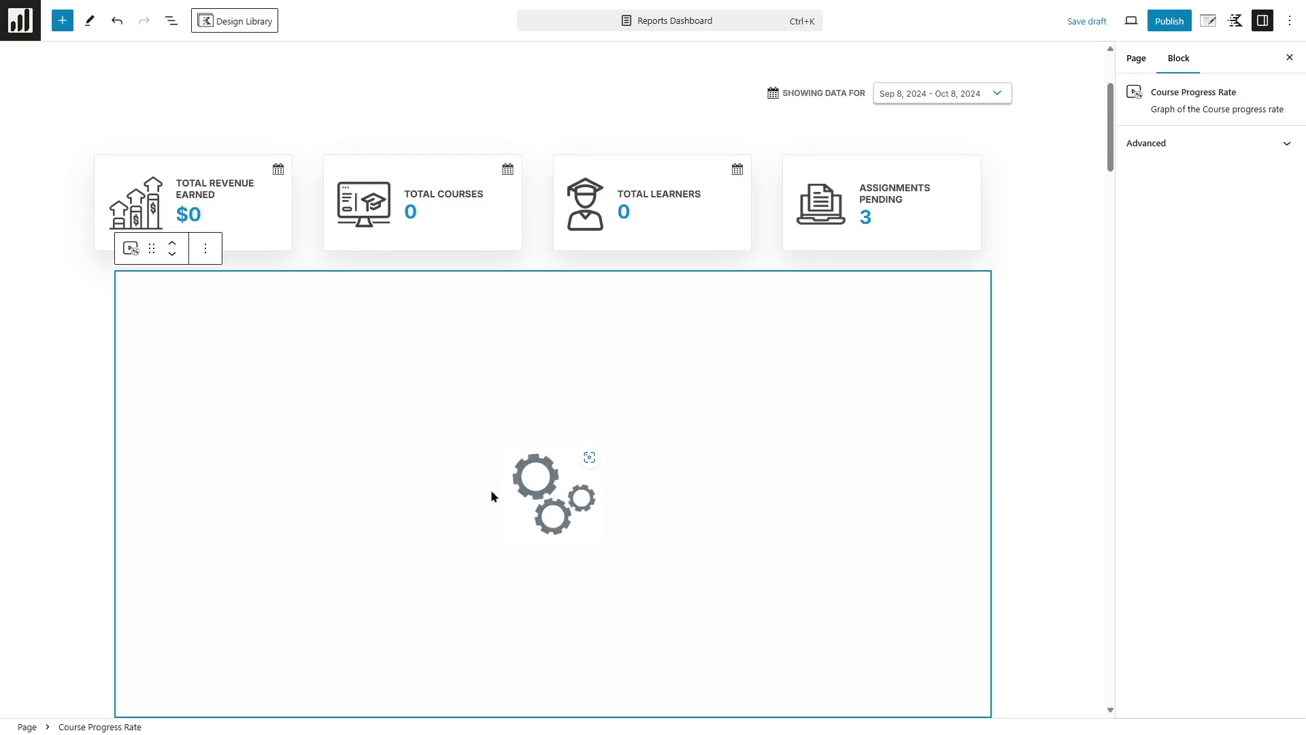
Delete the Course Progress Rate block and undo moving Revenue From Courses above Daily Enrollments
click(206, 249)
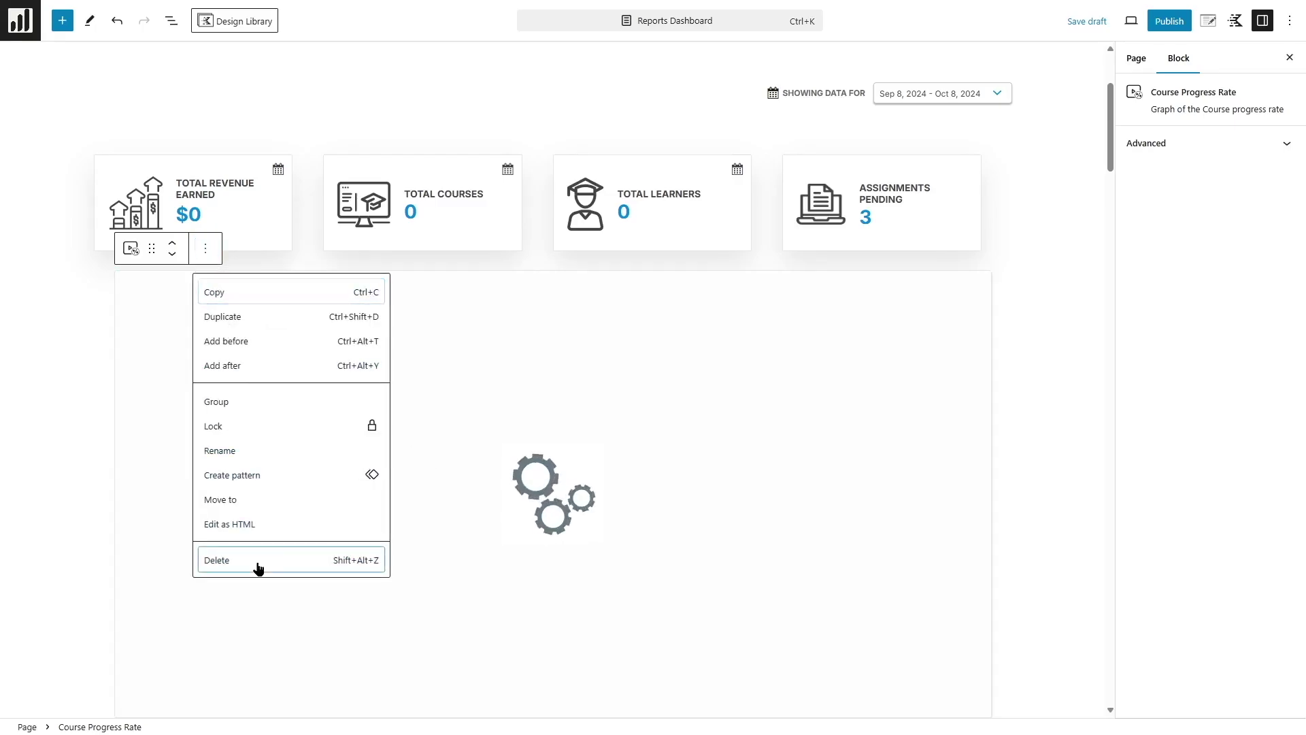
click(257, 555)
click(297, 314)
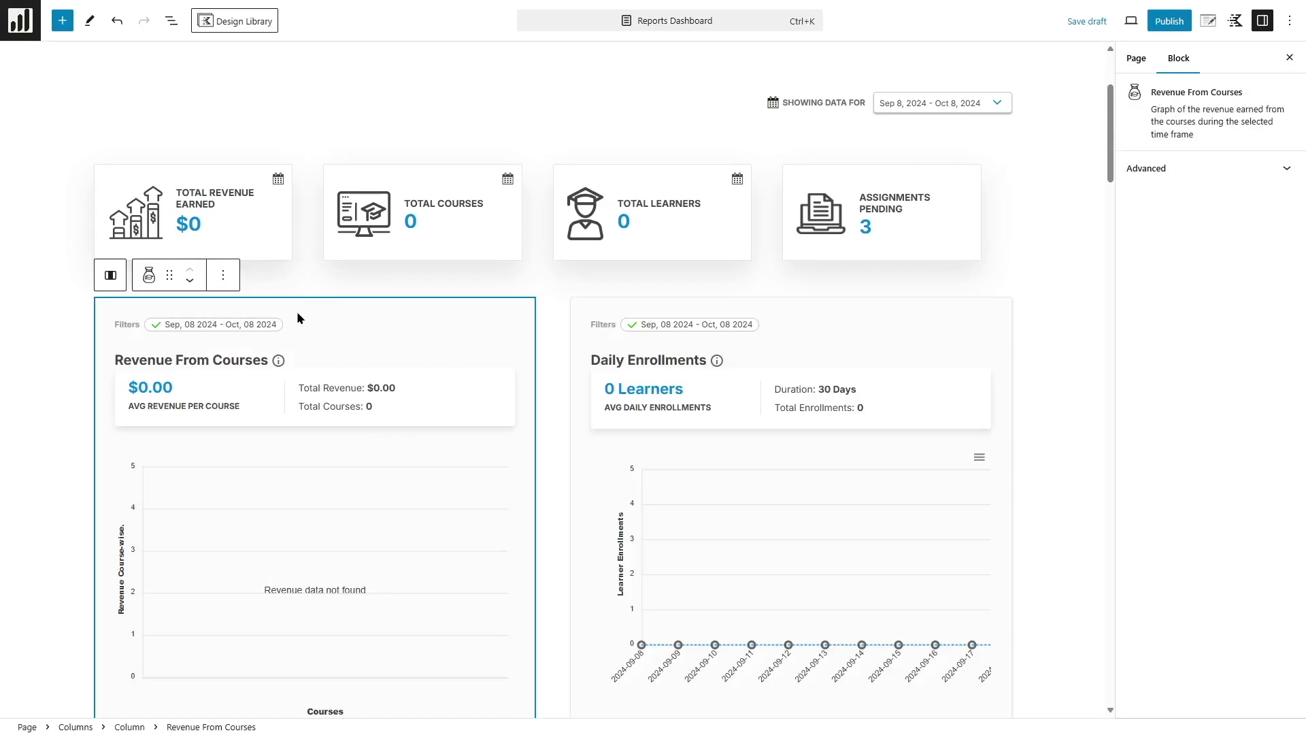
drag(166, 275, 1015, 321)
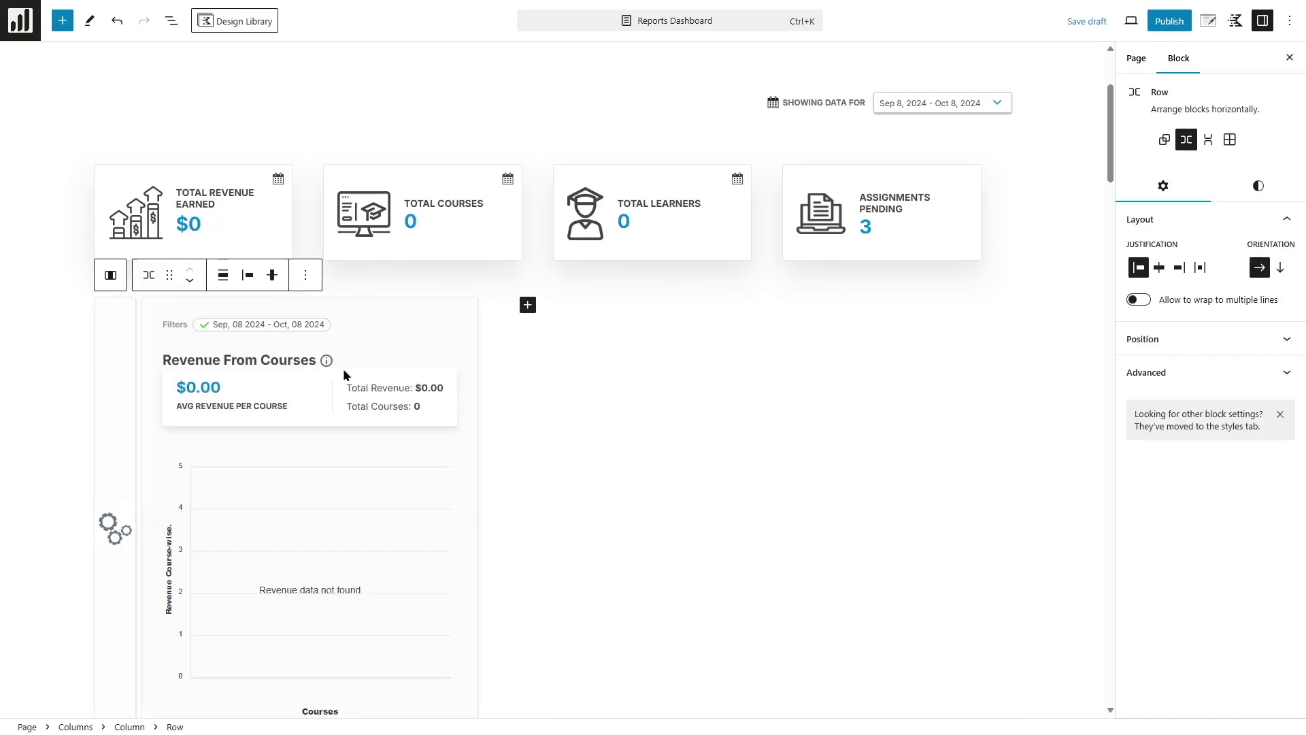
key(ctrl+z)
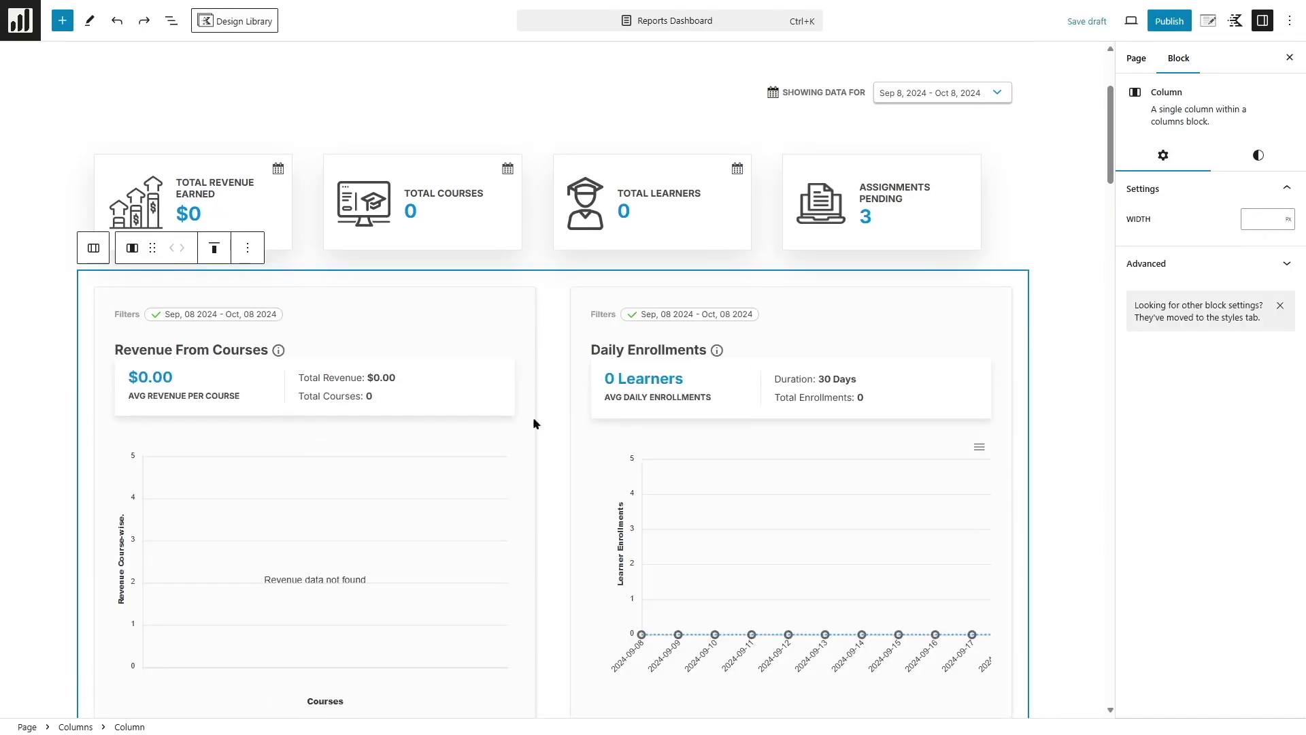
Publish the Reports Dashboard page and view it on the live site
scroll(651, 417, up, 3)
click(1172, 22)
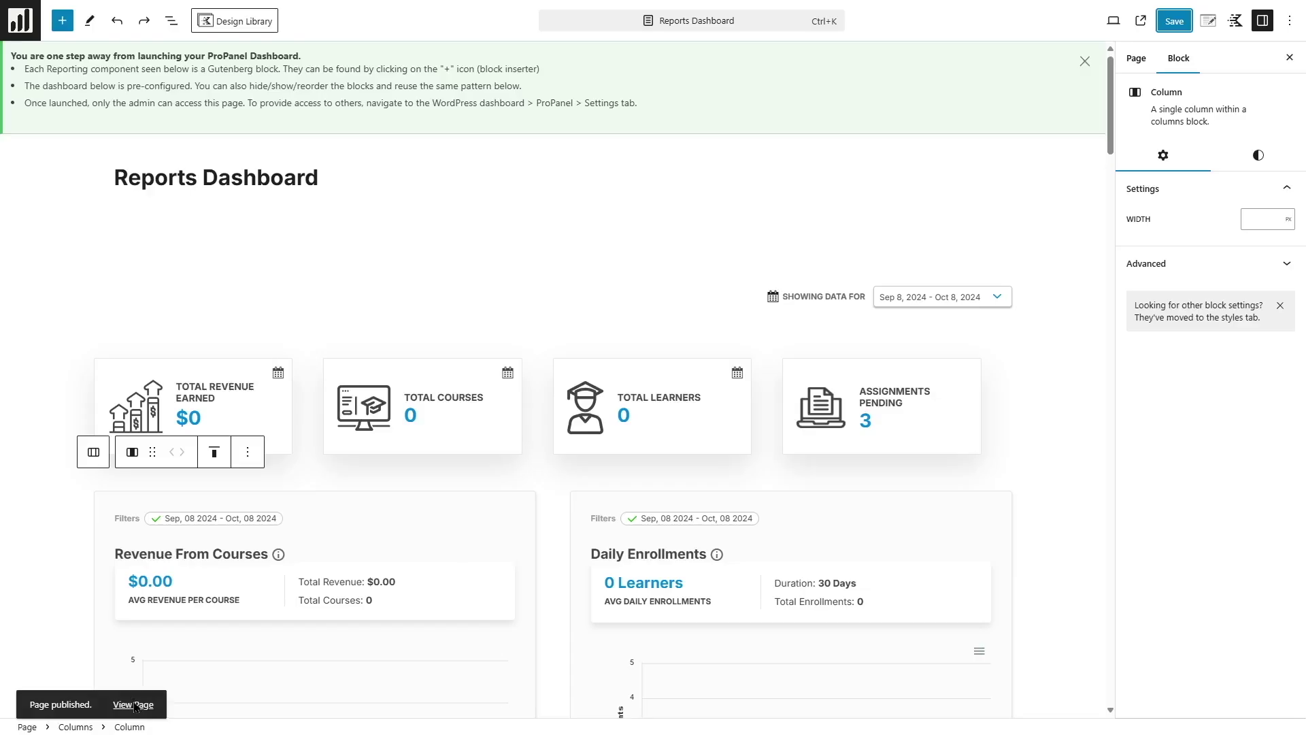
click(134, 704)
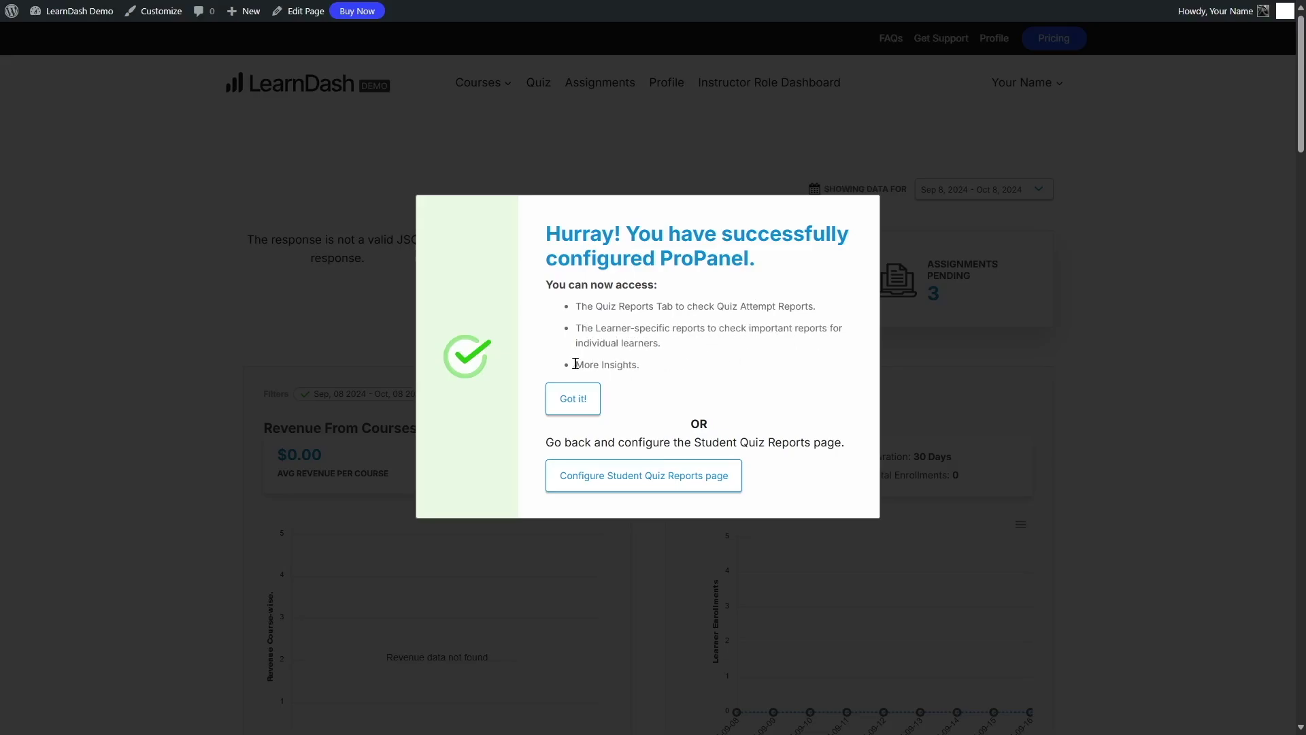
Dismiss the ProPanel 'Got it!' message and scroll through the dashboard reports and back up
click(575, 407)
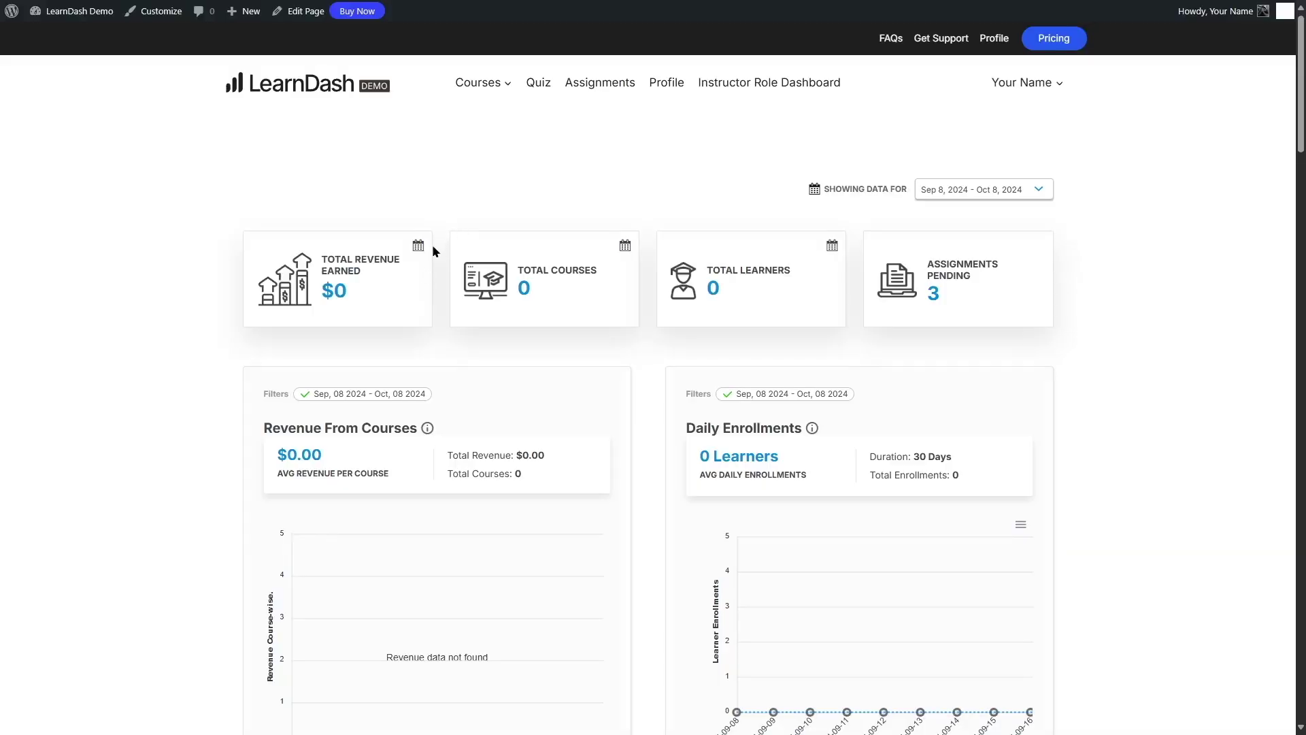
scroll(431, 250, down, 15)
scroll(433, 252, down, 10)
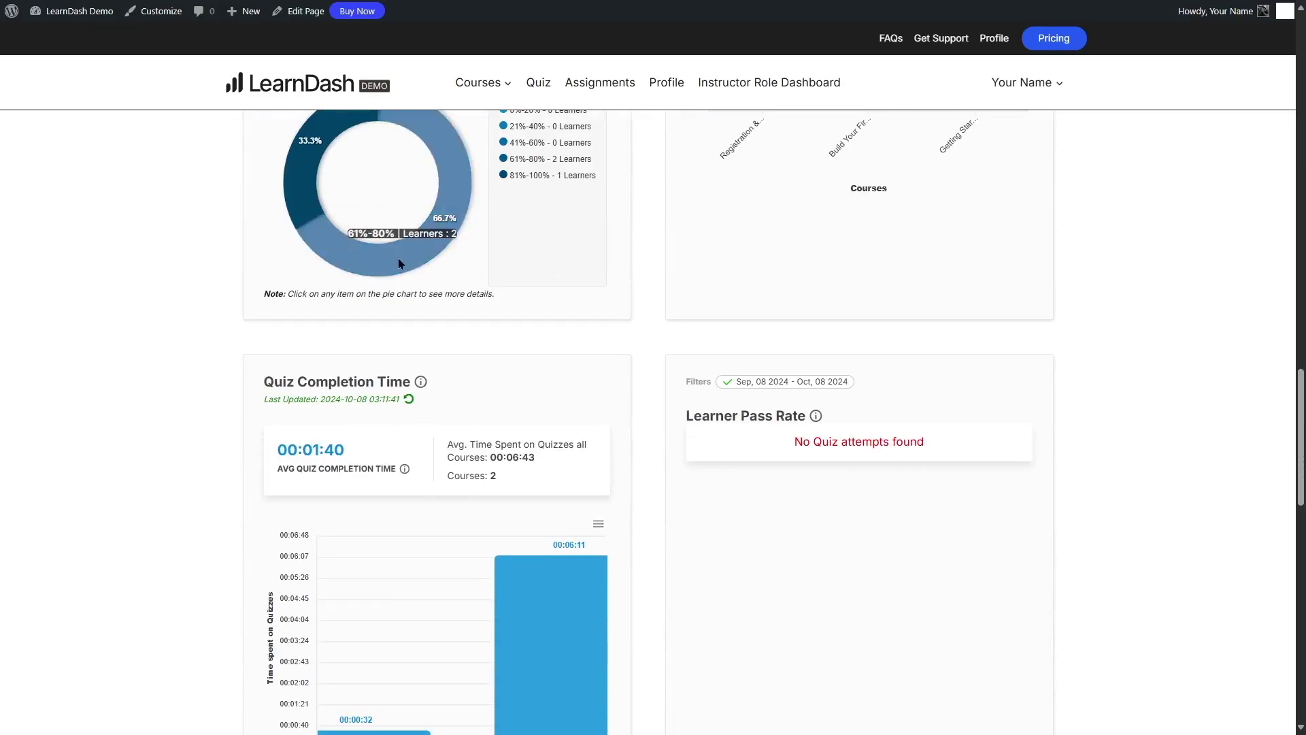
scroll(712, 513, down, 6)
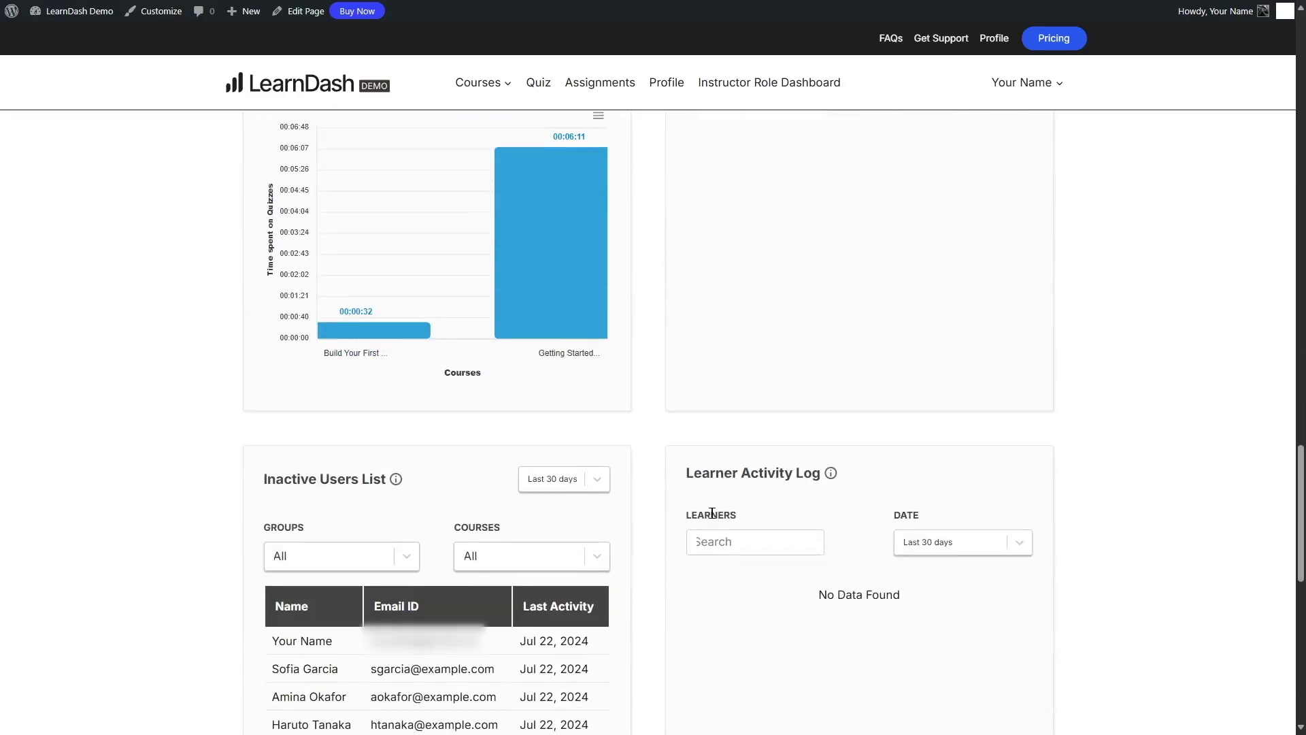
scroll(712, 512, down, 10)
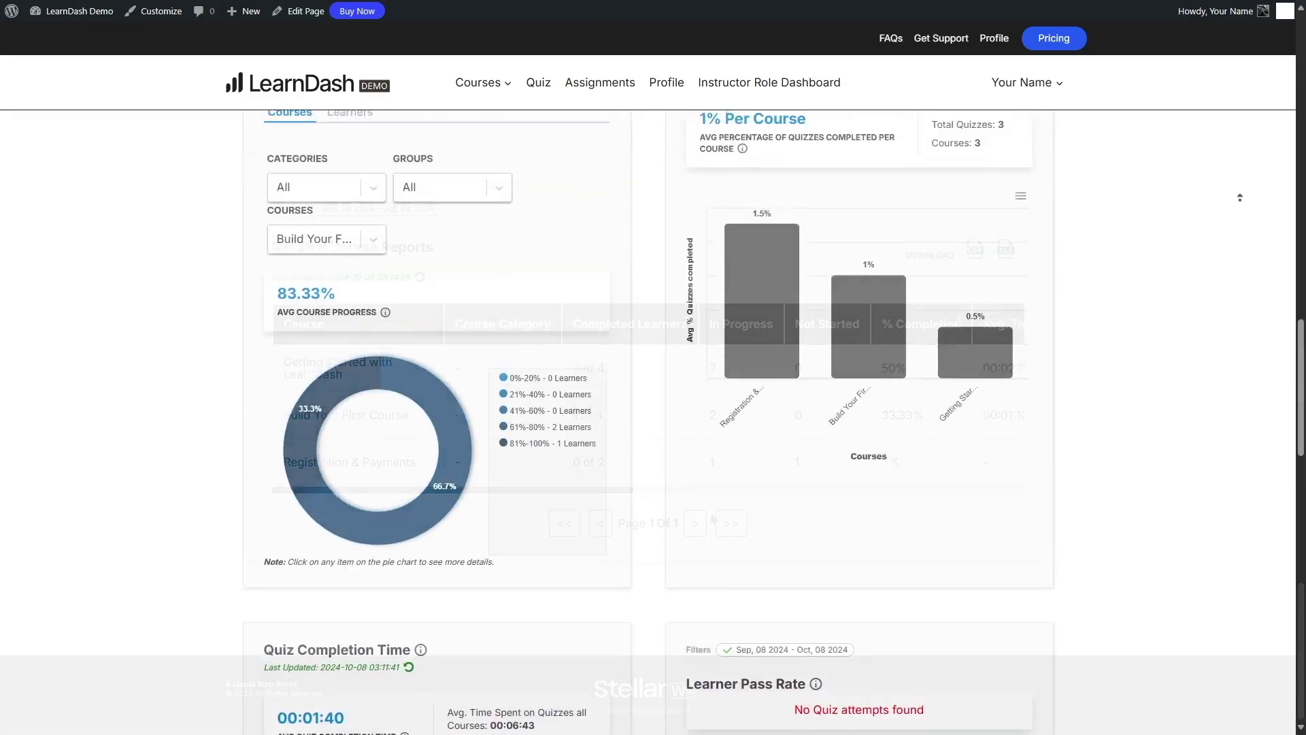
scroll(1240, 197, up, 9)
scroll(1239, 197, up, 10)
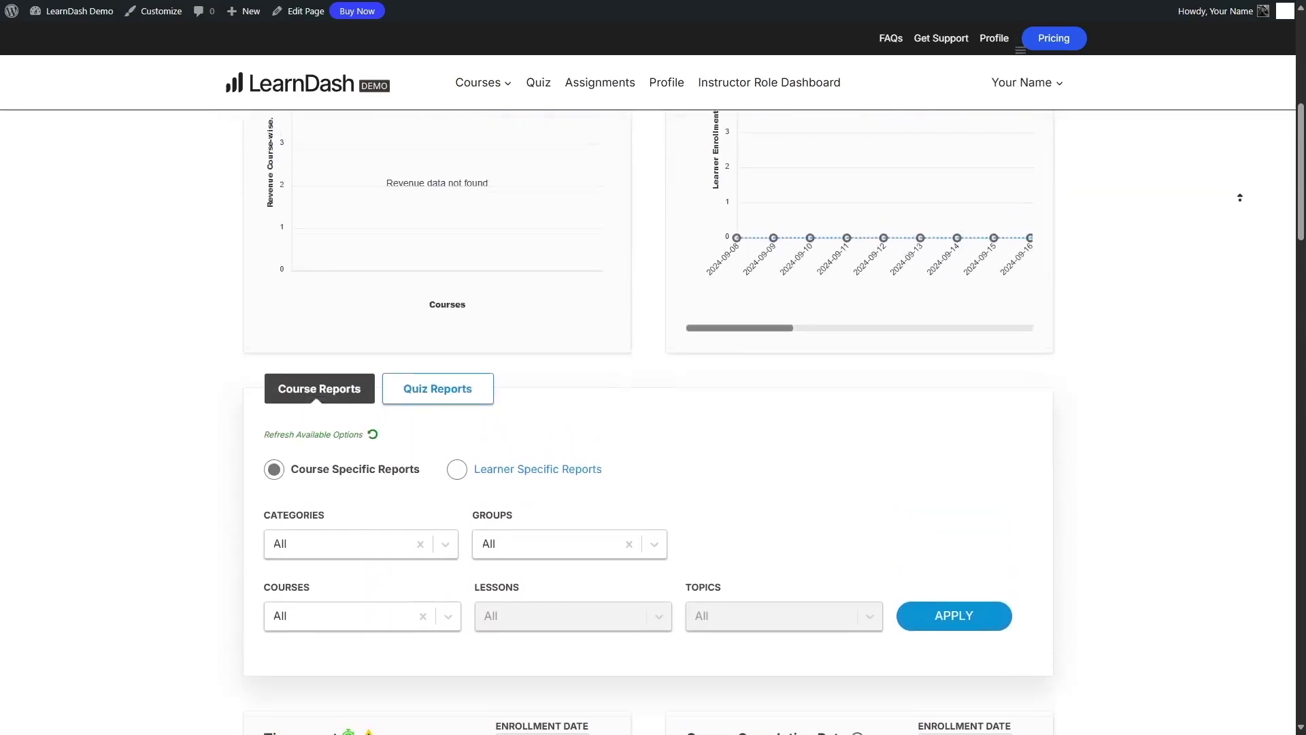
scroll(1240, 197, up, 7)
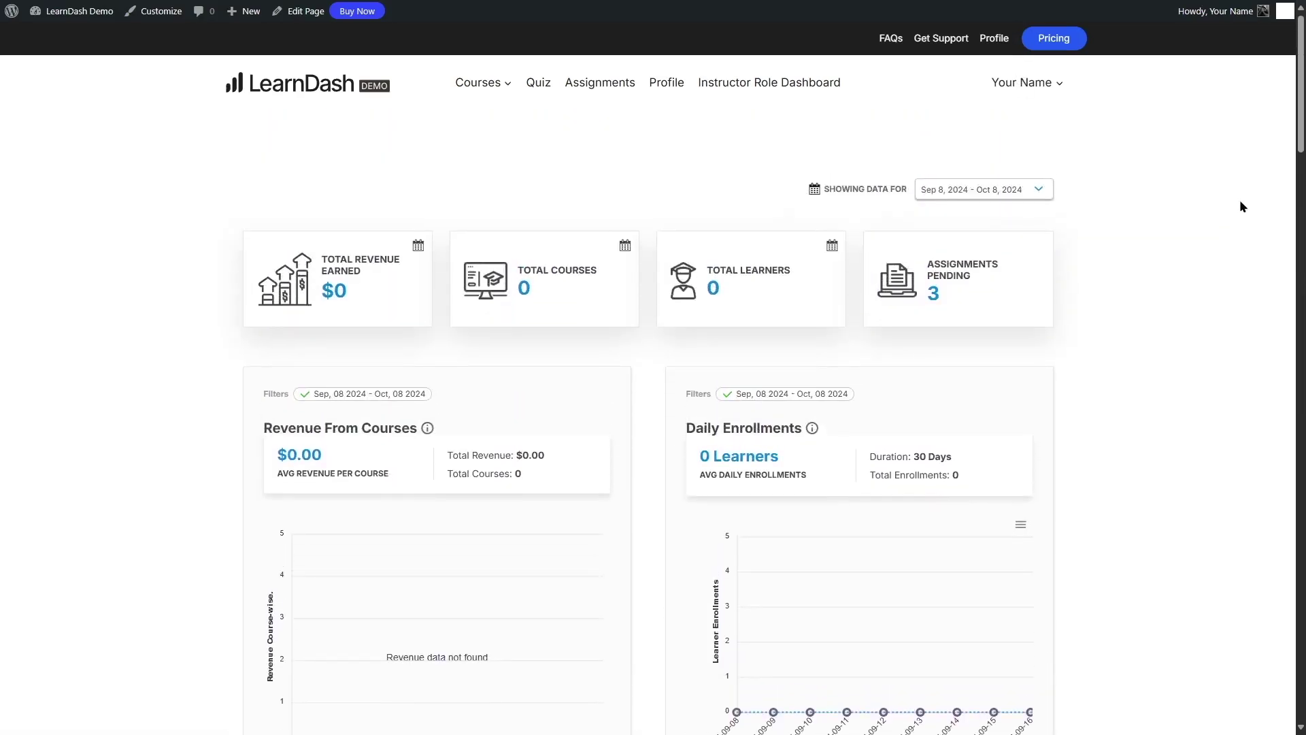